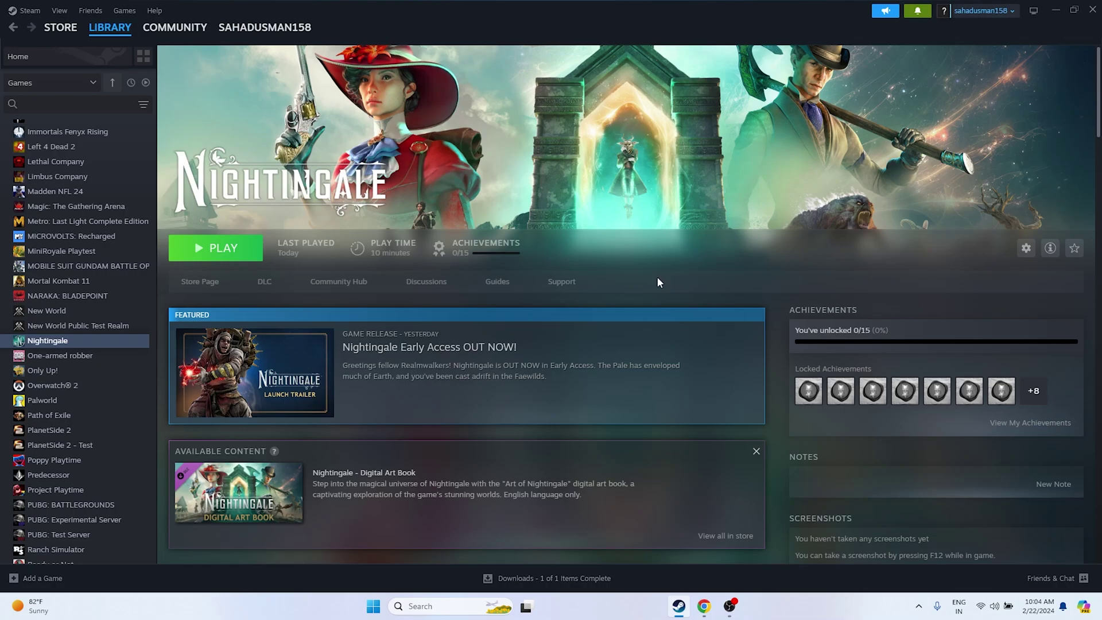
# - Restart the computer
pyautogui.click(373, 607)
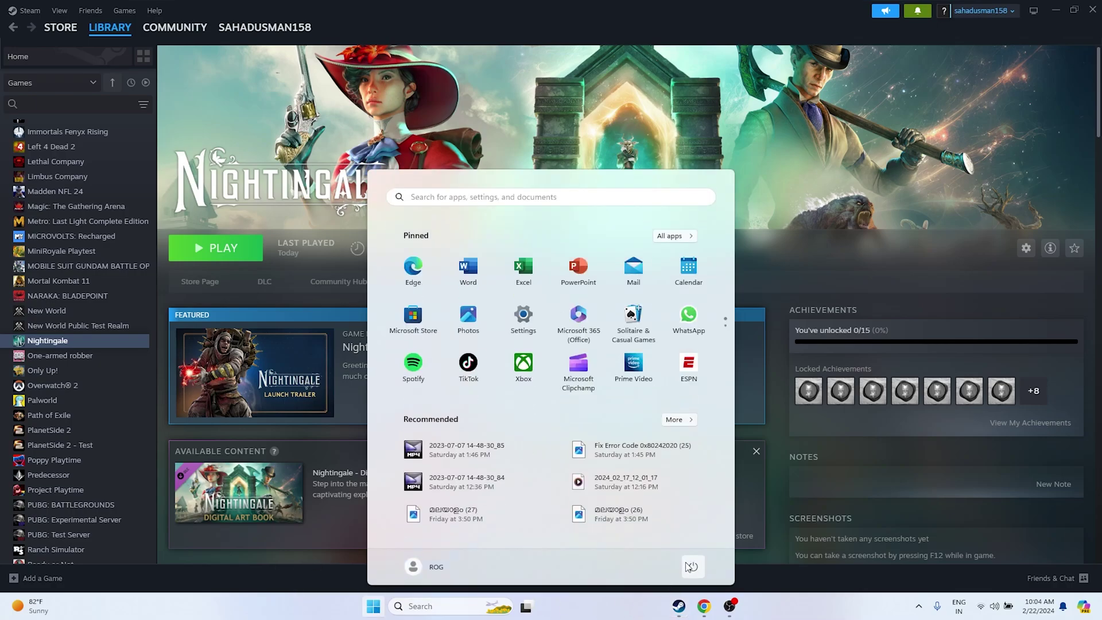
pyautogui.click(691, 568)
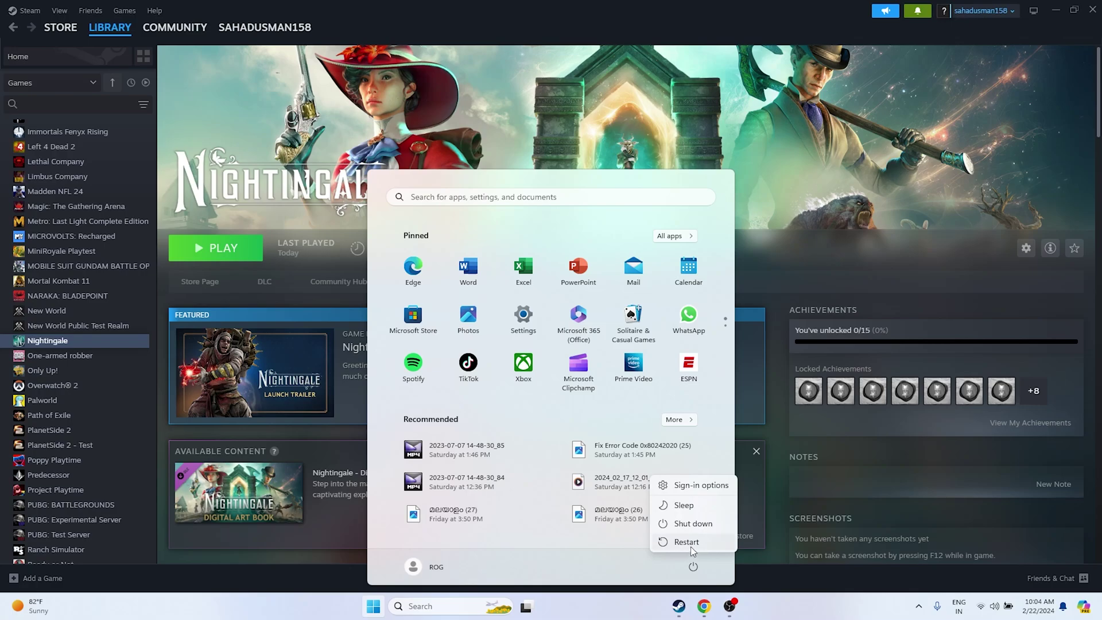
pyautogui.click(691, 545)
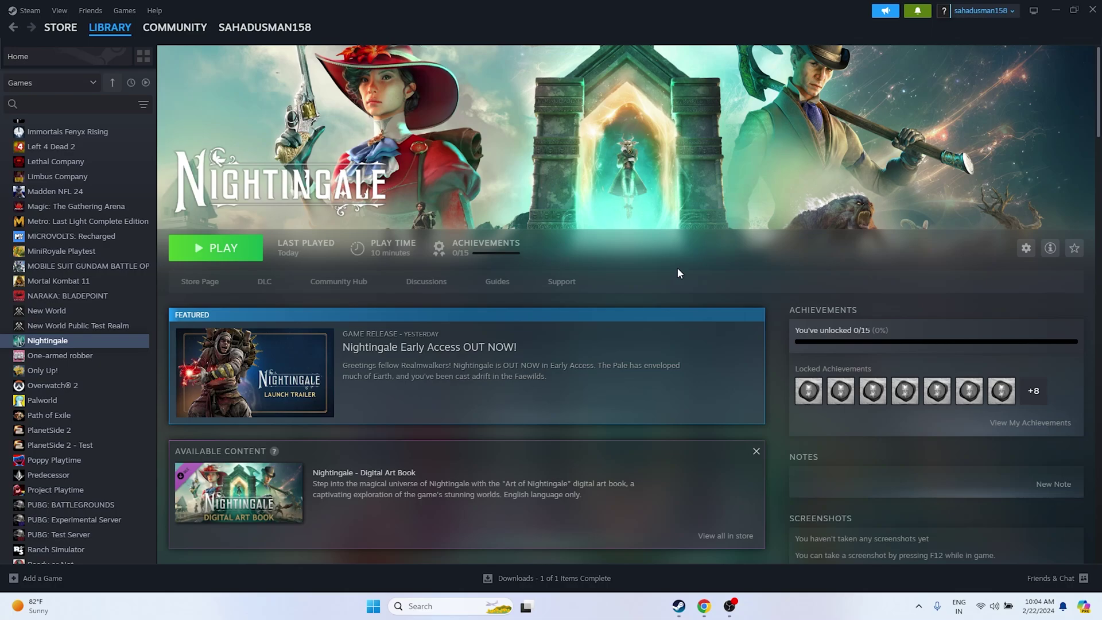
# - Browse Nightingale's installed files from its Steam properties and maximize the game folder window
pyautogui.rightClick(43, 343)
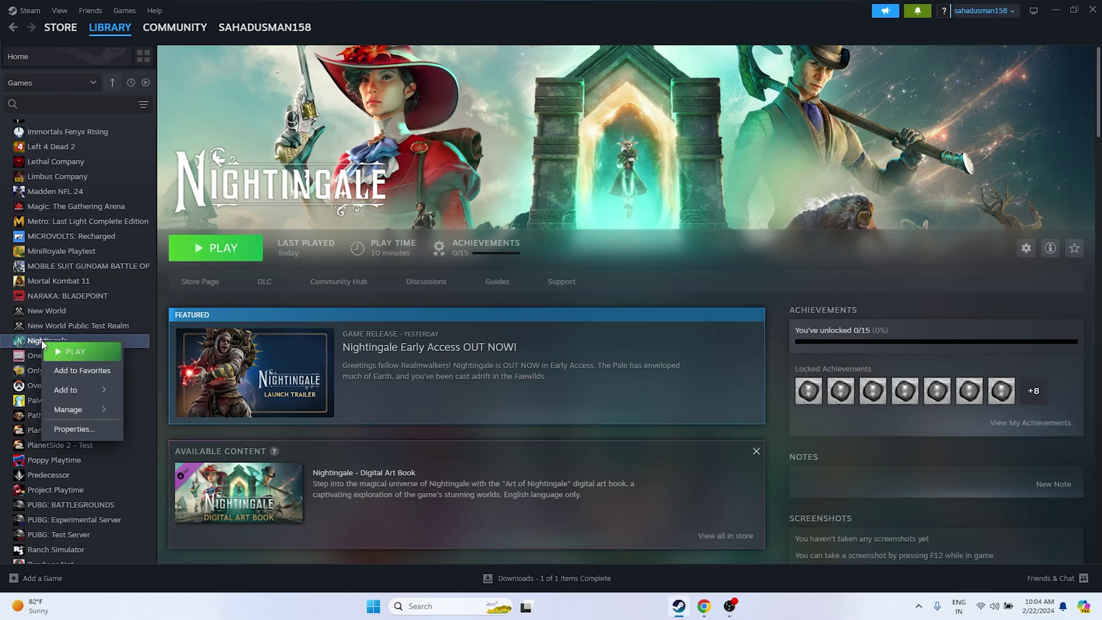
pyautogui.click(73, 429)
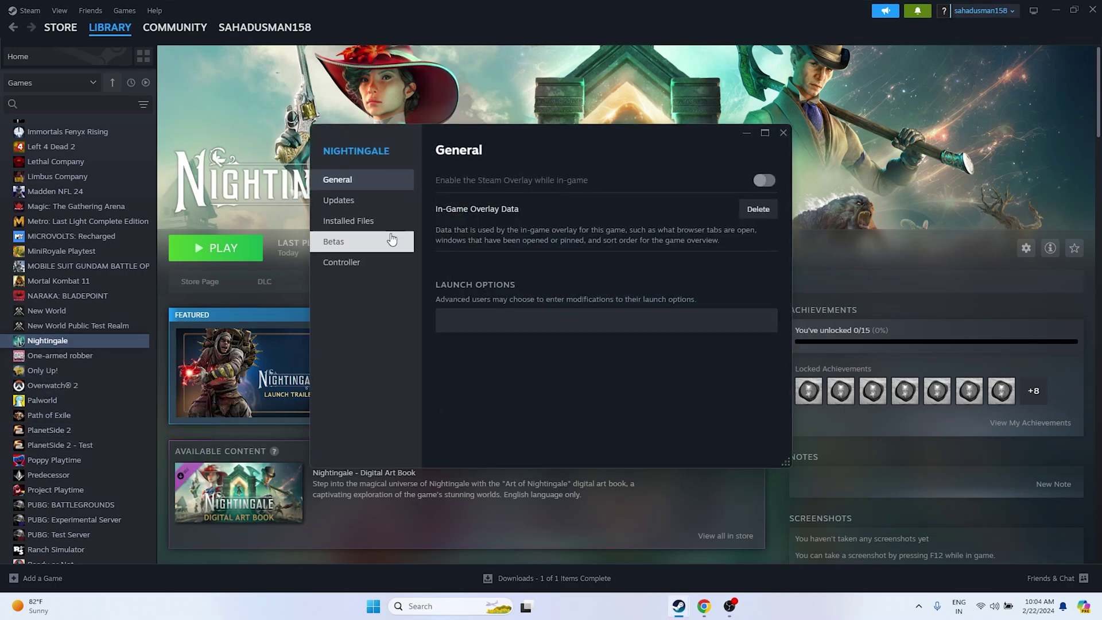
pyautogui.click(388, 222)
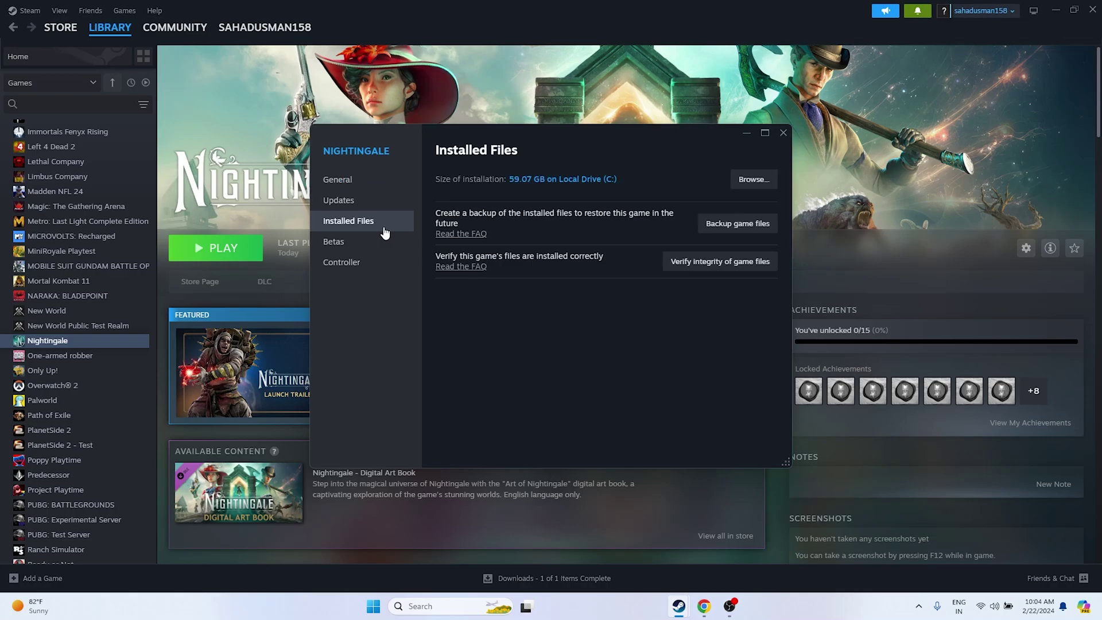
pyautogui.click(745, 184)
pyautogui.click(1057, 10)
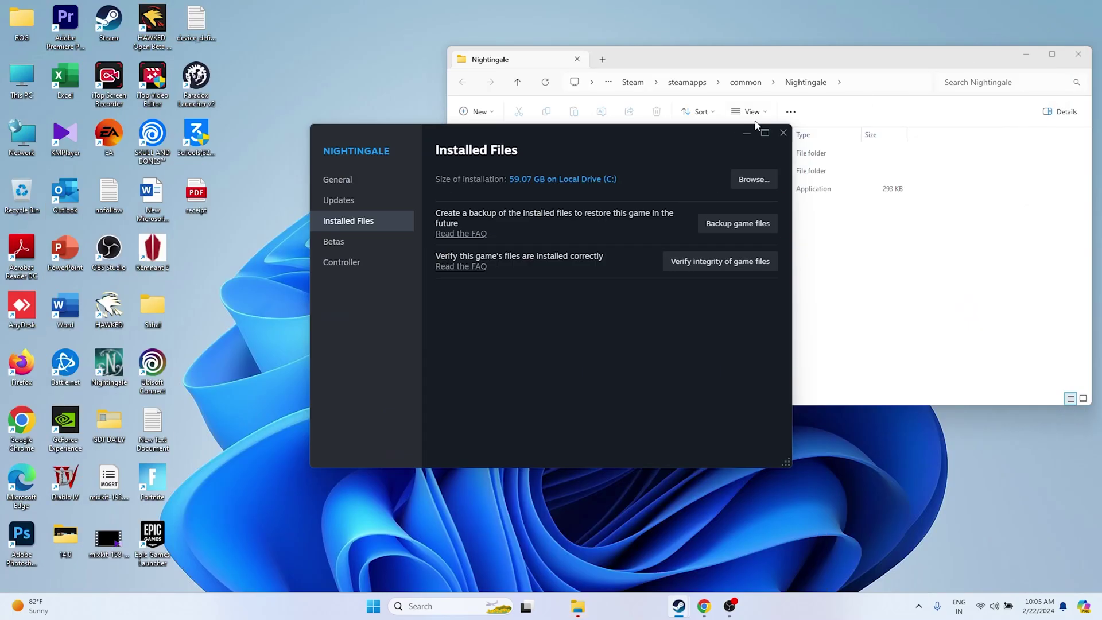
pyautogui.click(1053, 54)
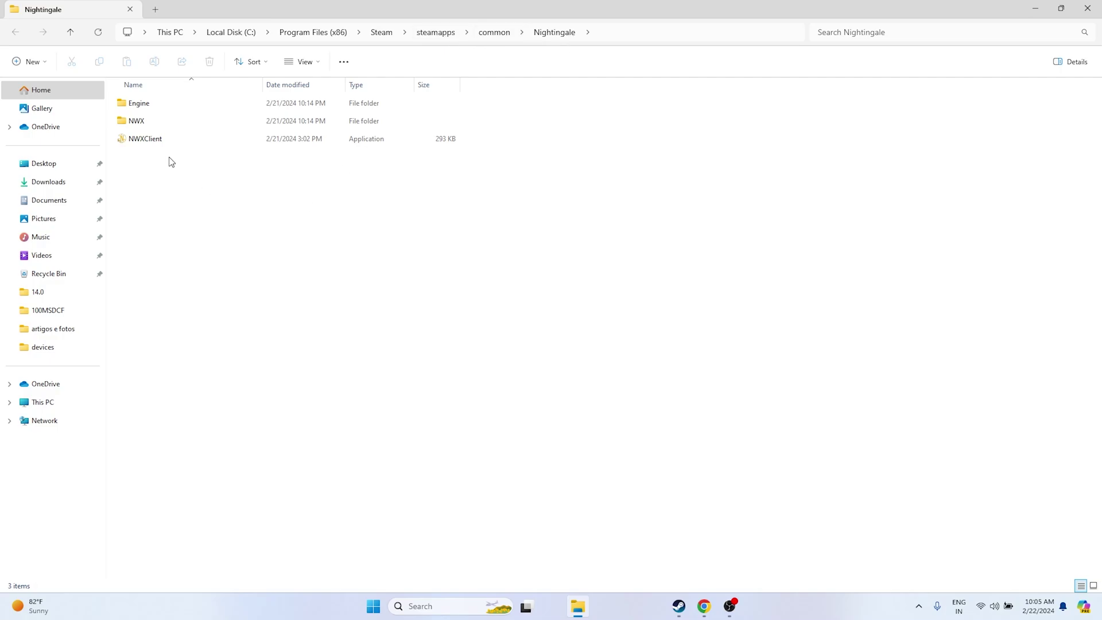
# - Examine the game's Engine > Binaries > Win64 folder for executables, and return to the Engine folder
pyautogui.click(158, 143)
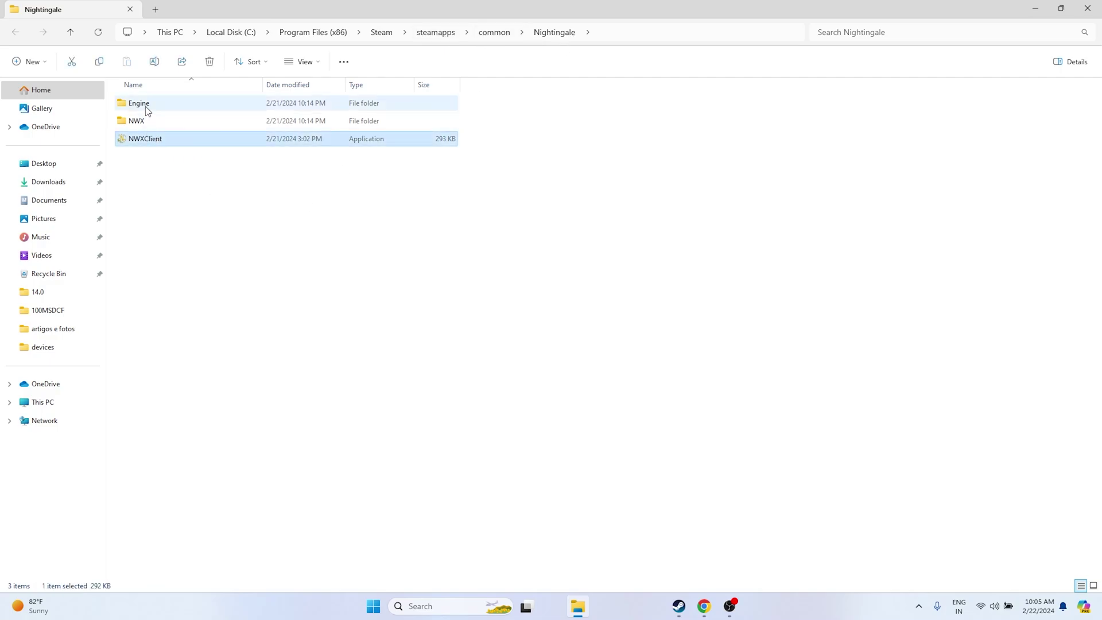
pyautogui.doubleClick(145, 108)
pyautogui.click(150, 109)
pyautogui.doubleClick(150, 110)
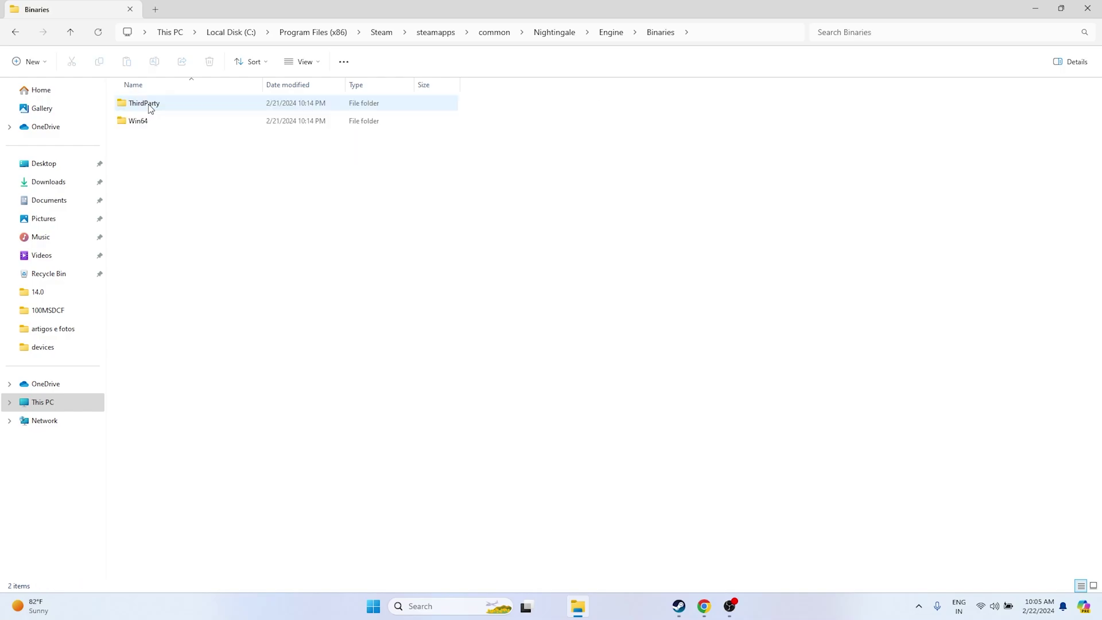
pyautogui.click(149, 106)
pyautogui.click(144, 122)
pyautogui.doubleClick(144, 123)
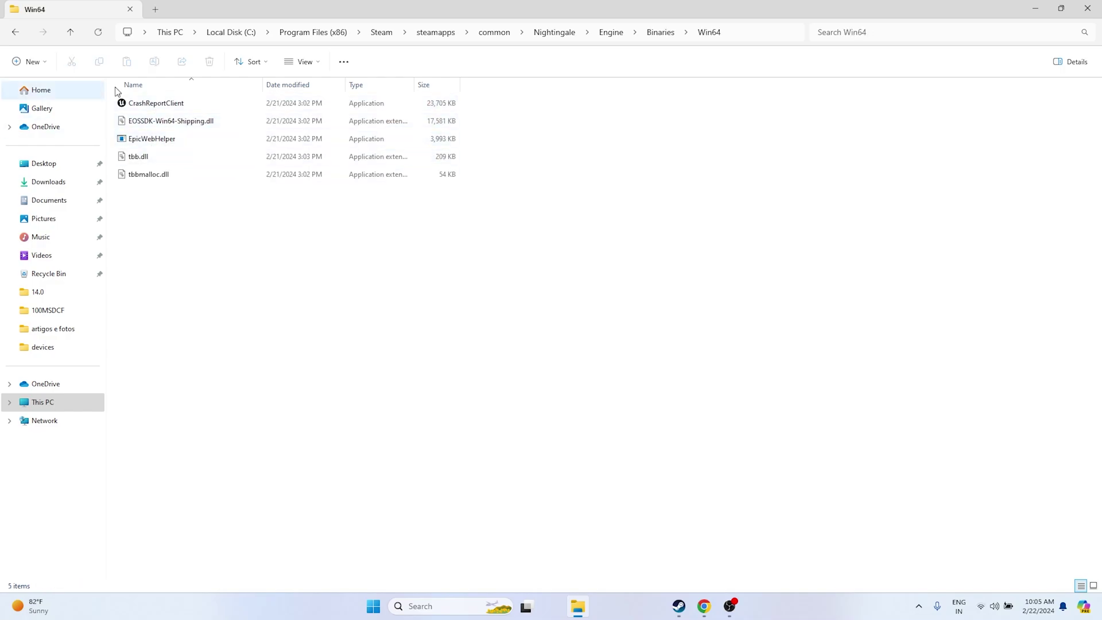
pyautogui.click(16, 40)
pyautogui.click(16, 40)
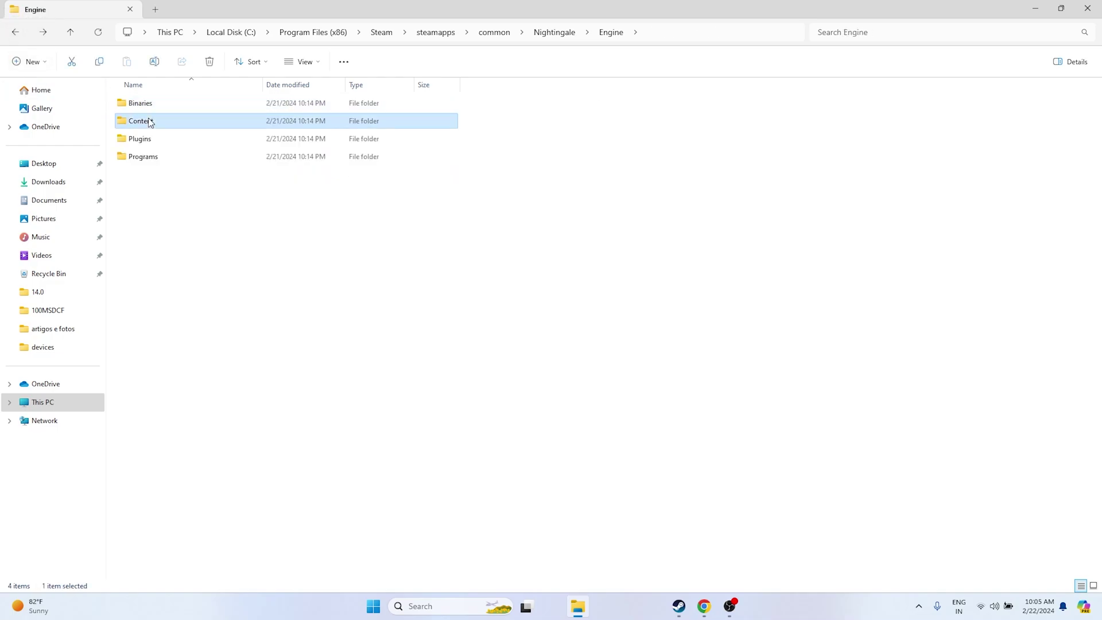
# - Look through the Content, Plugins and Programs > CrashReportClient folders inside Engine, and return to the Engine folder
pyautogui.doubleClick(147, 120)
pyautogui.click(138, 121)
pyautogui.doubleClick(136, 104)
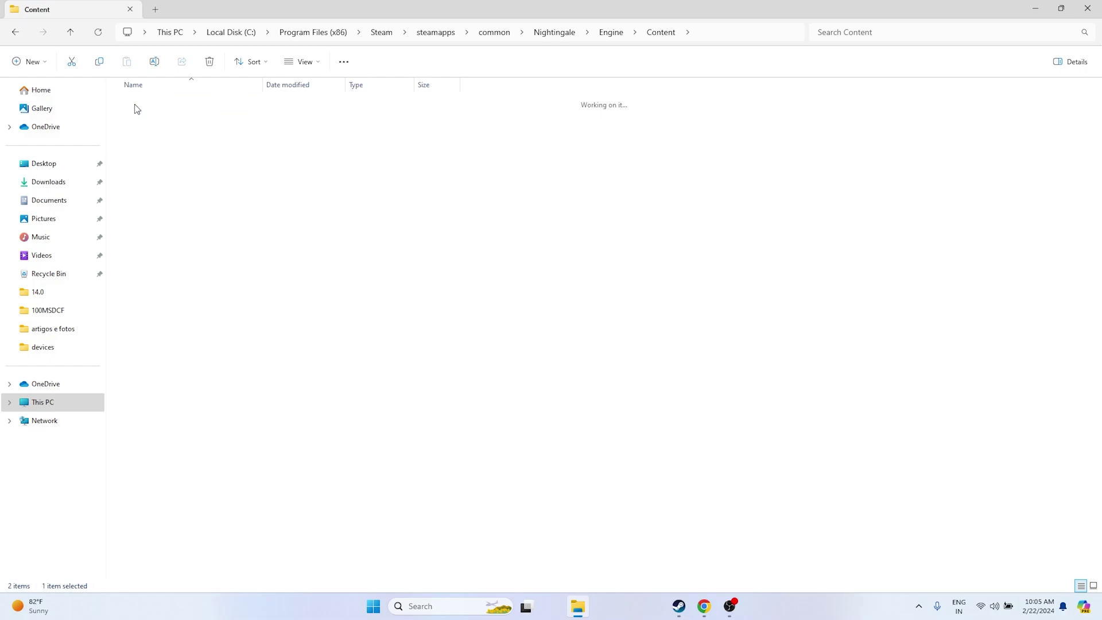
pyautogui.click(16, 40)
pyautogui.click(16, 40)
pyautogui.doubleClick(172, 143)
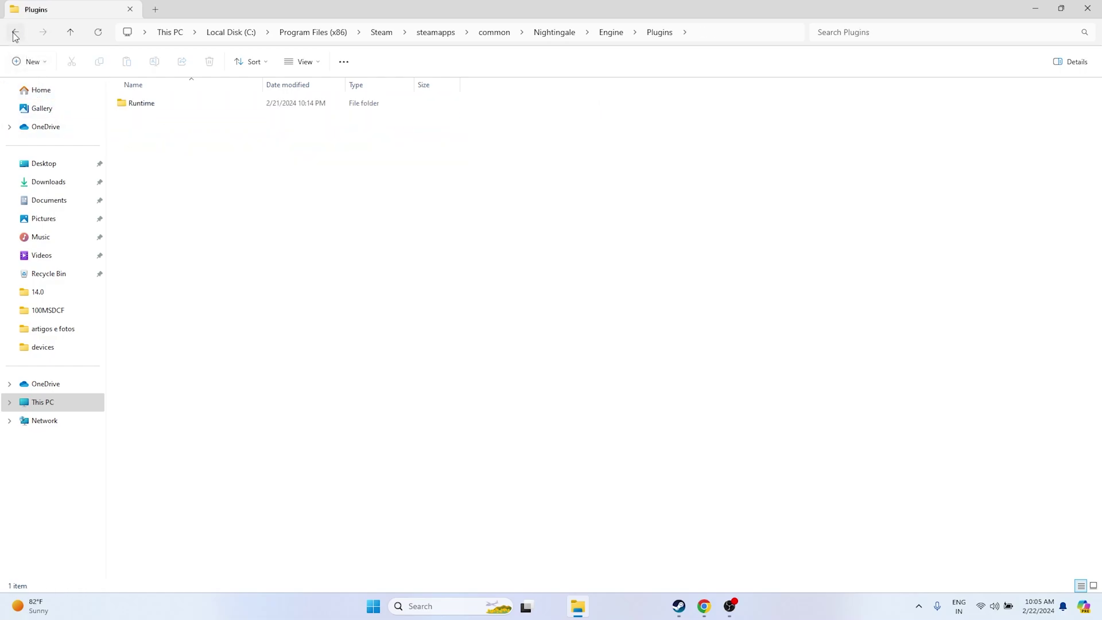
pyautogui.click(16, 34)
pyautogui.doubleClick(159, 158)
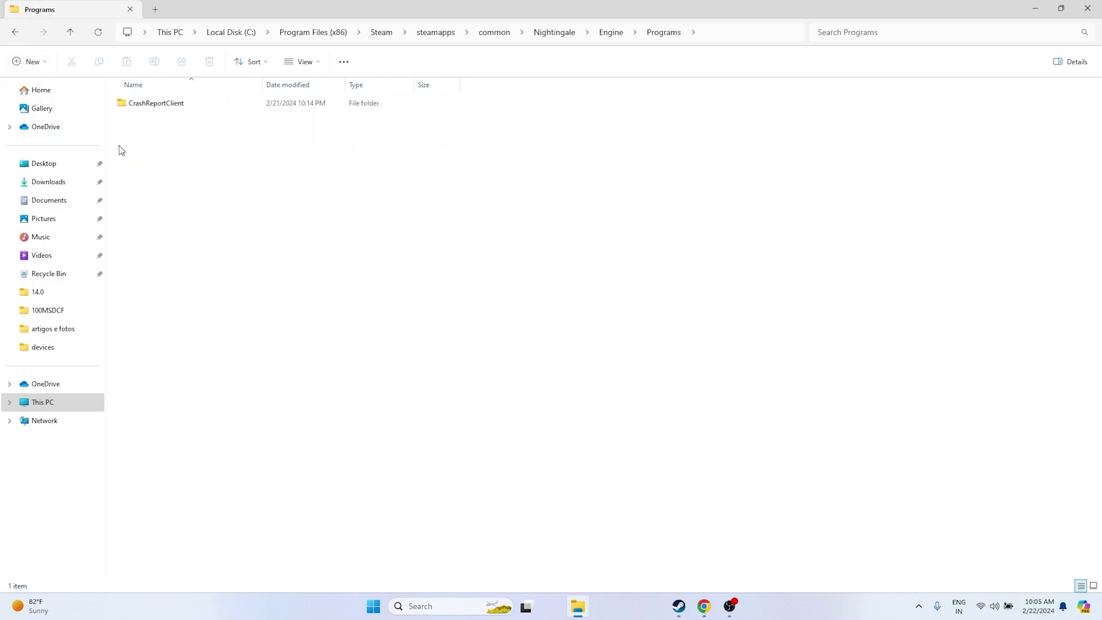
pyautogui.click(150, 112)
pyautogui.doubleClick(150, 111)
pyautogui.doubleClick(150, 112)
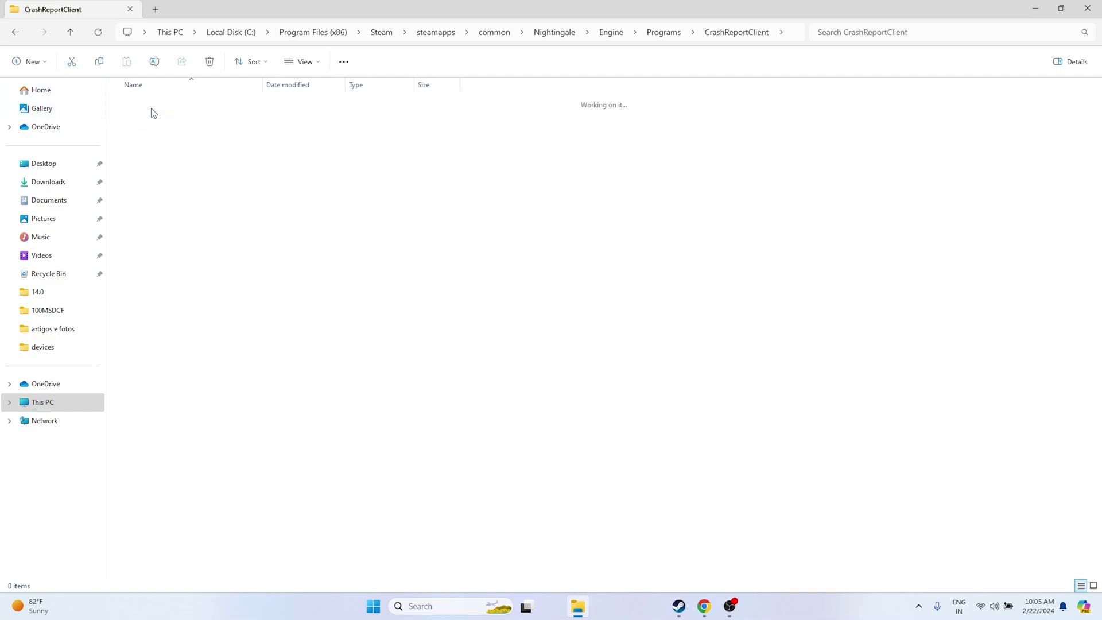
pyautogui.hotkey('alt', 'Left')
pyautogui.hotkey('alt', 'Left')
pyautogui.hotkey('alt', 'Left')
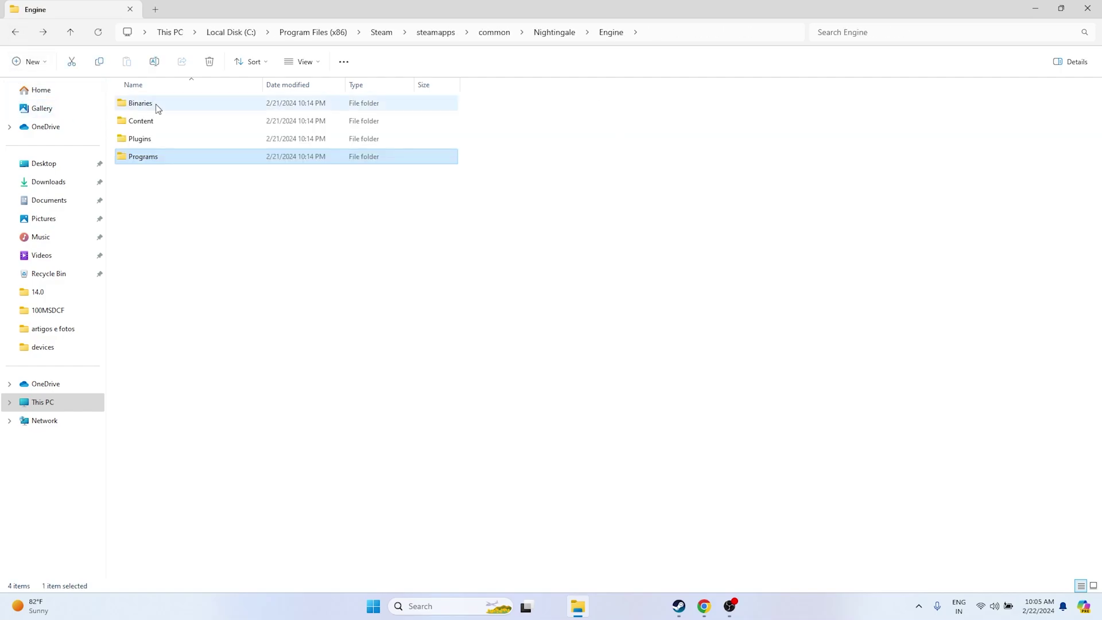
# - Check the ThirdParty and Win64 folders under Engine > Binaries, and return to the main Nightingale folder
pyautogui.doubleClick(156, 104)
pyautogui.doubleClick(156, 104)
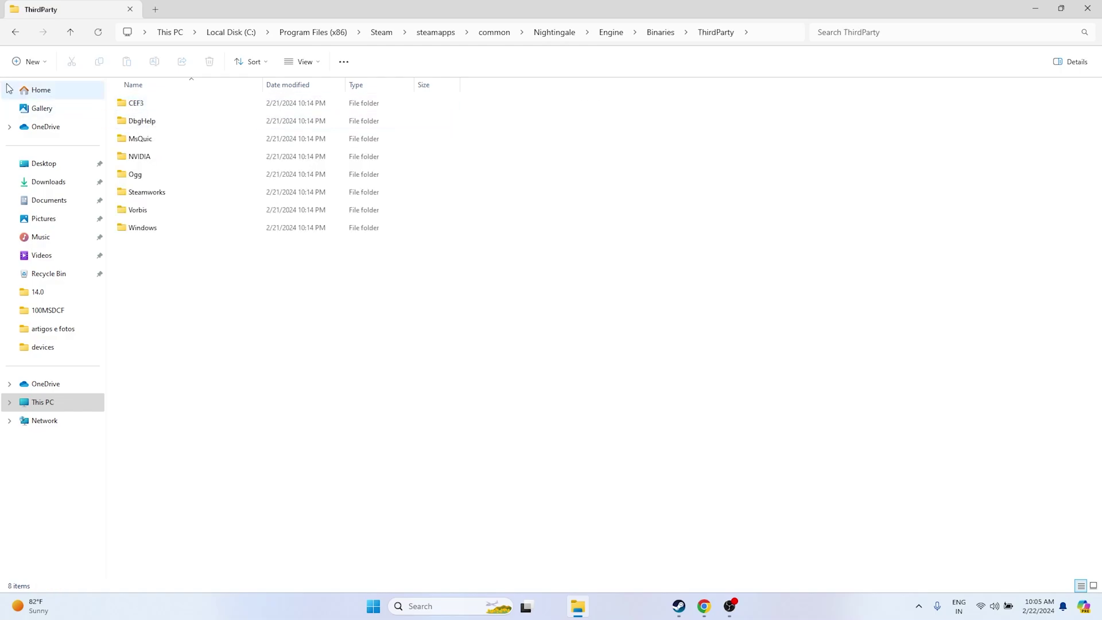
pyautogui.click(16, 37)
pyautogui.doubleClick(144, 123)
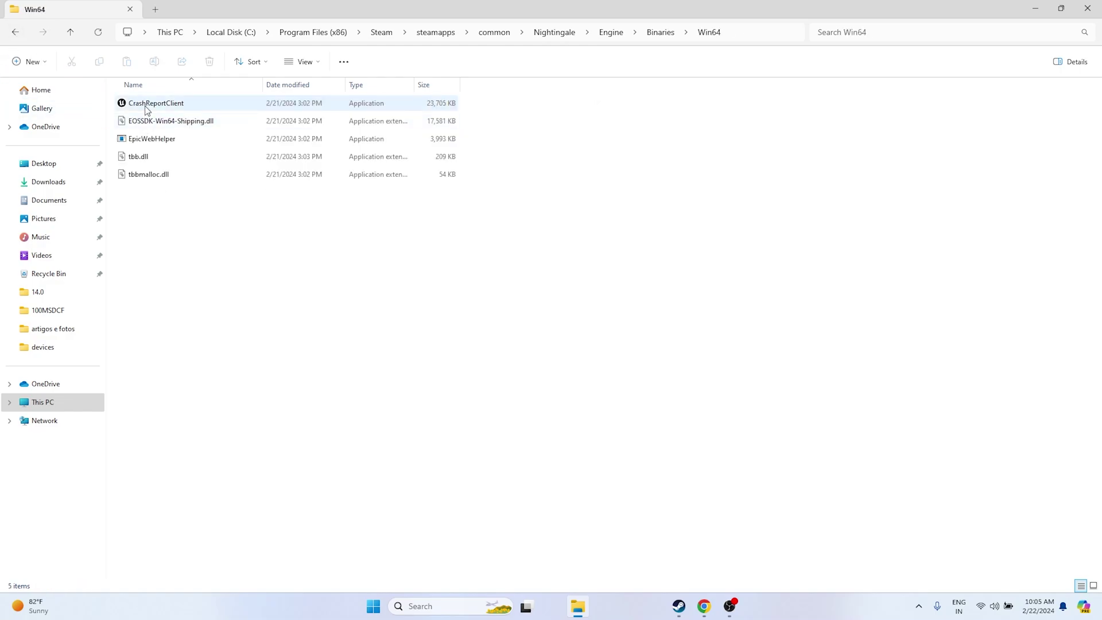
pyautogui.click(243, 102)
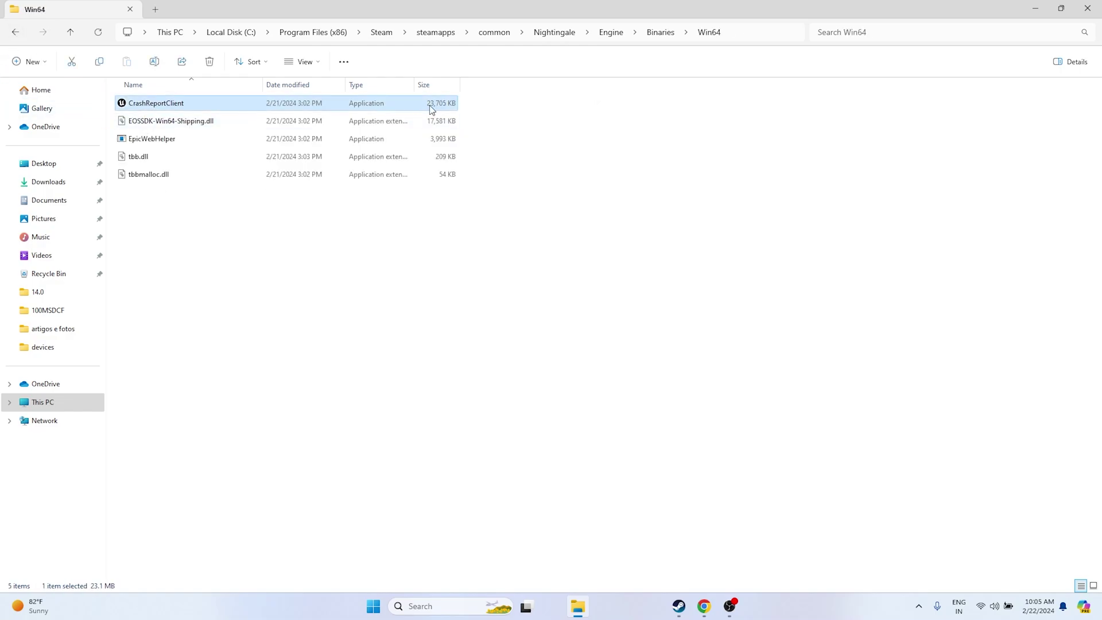
pyautogui.click(8, 33)
pyautogui.click(8, 33)
pyautogui.click(8, 33)
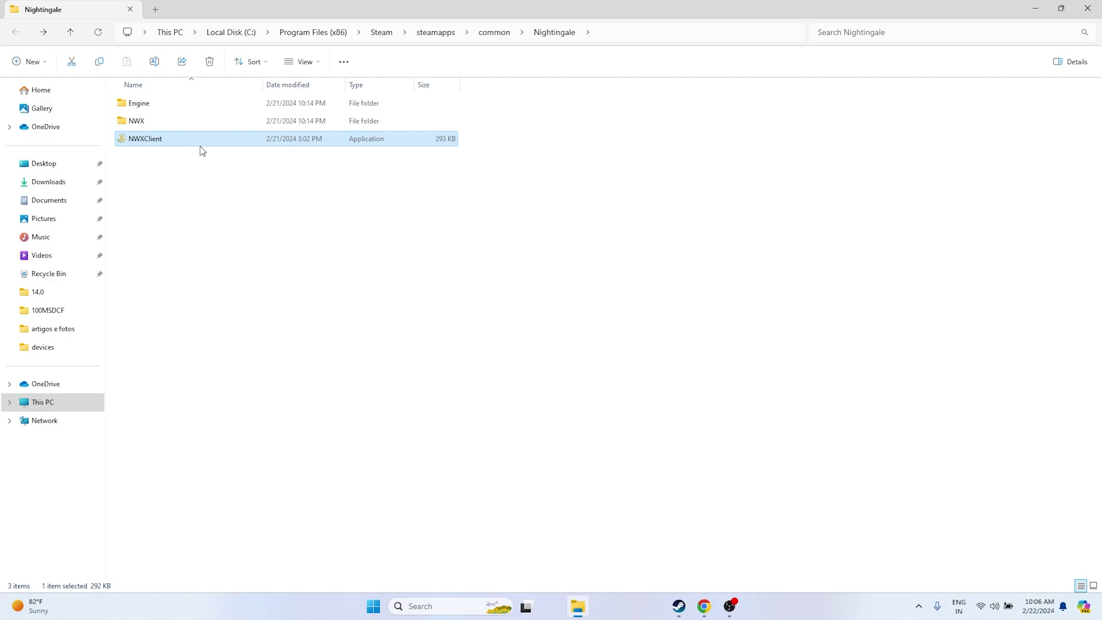
# - Set the NWXClient application to run in compatibility mode for Windows 7 and apply the change
pyautogui.rightClick(172, 148)
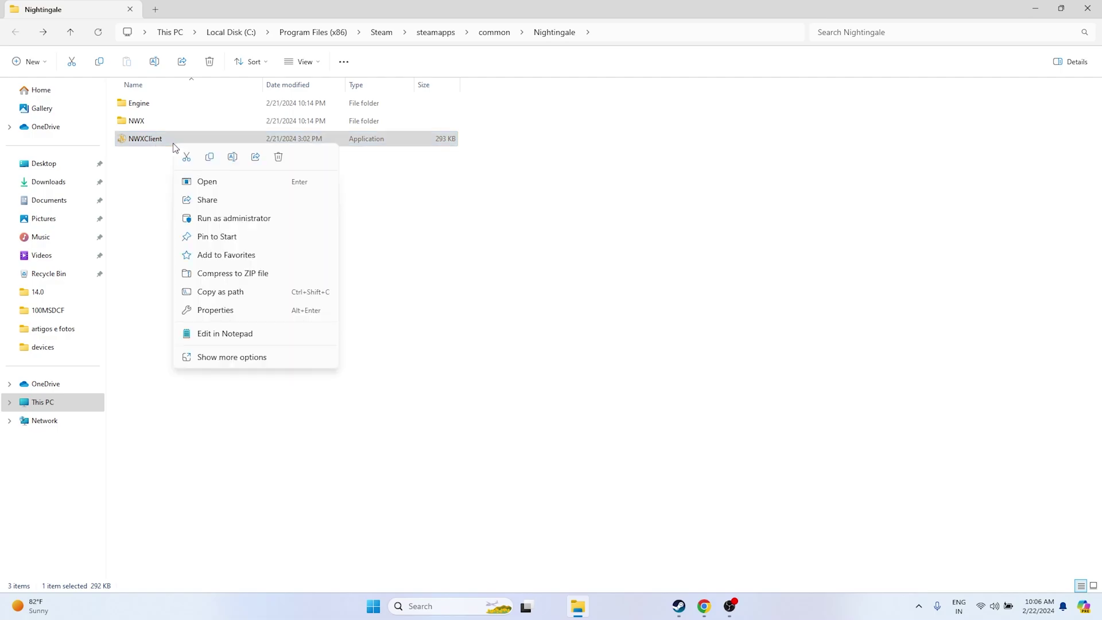
pyautogui.click(229, 355)
pyautogui.click(236, 432)
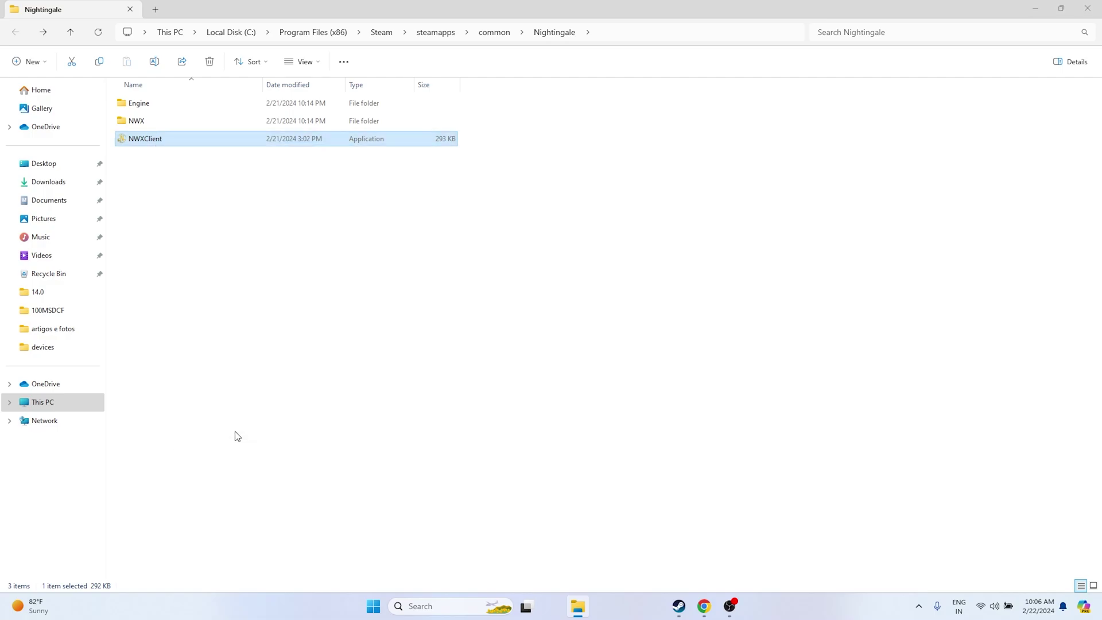
pyautogui.click(269, 185)
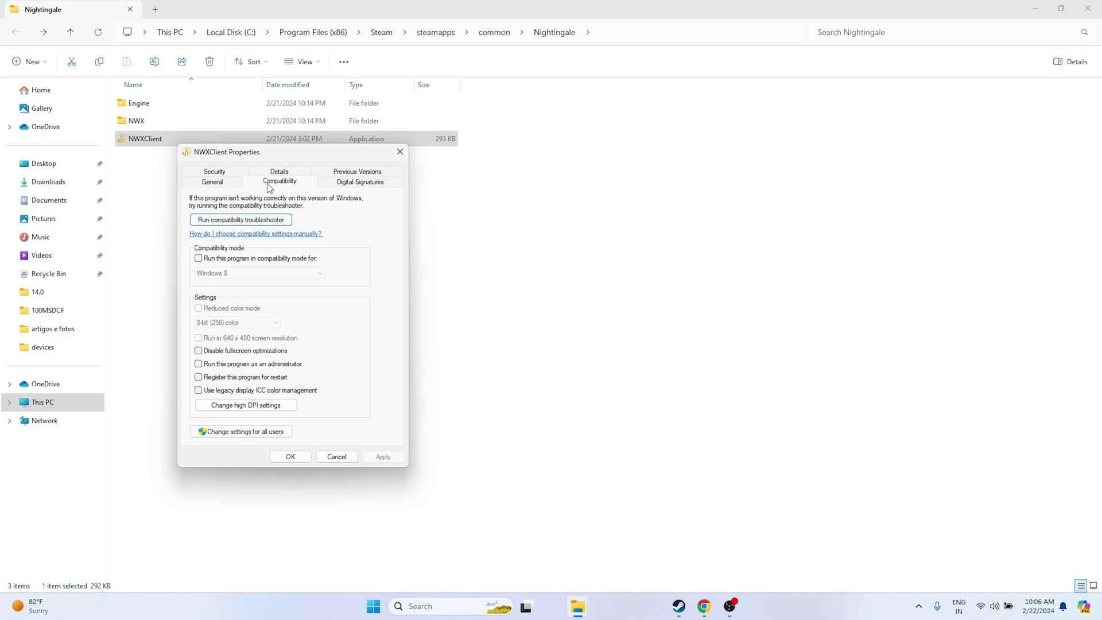
pyautogui.click(198, 259)
pyautogui.click(249, 273)
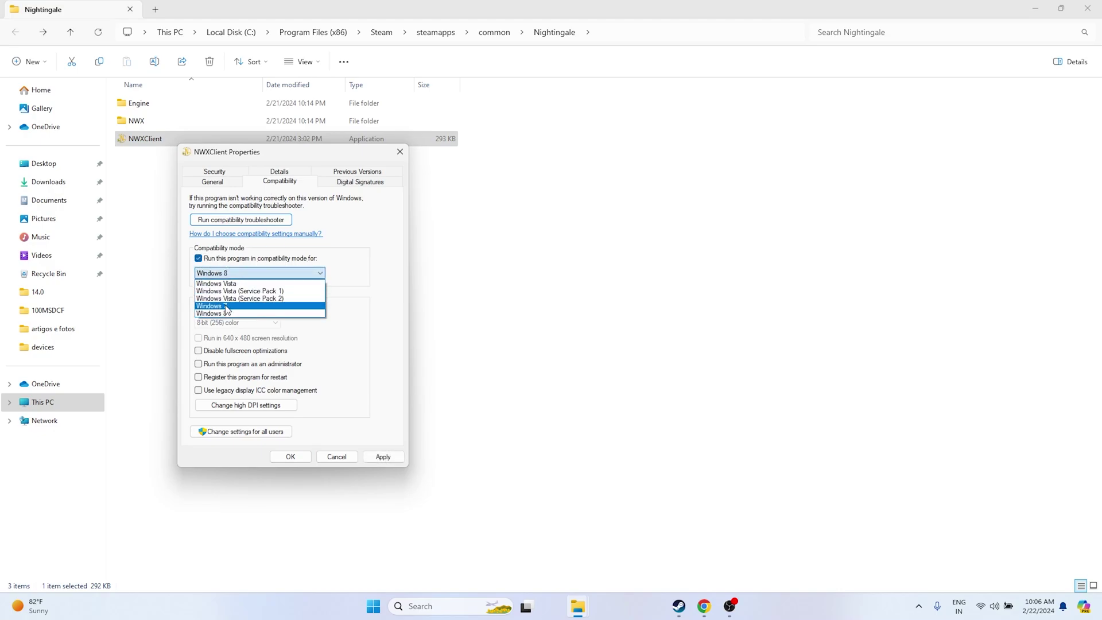
pyautogui.click(230, 307)
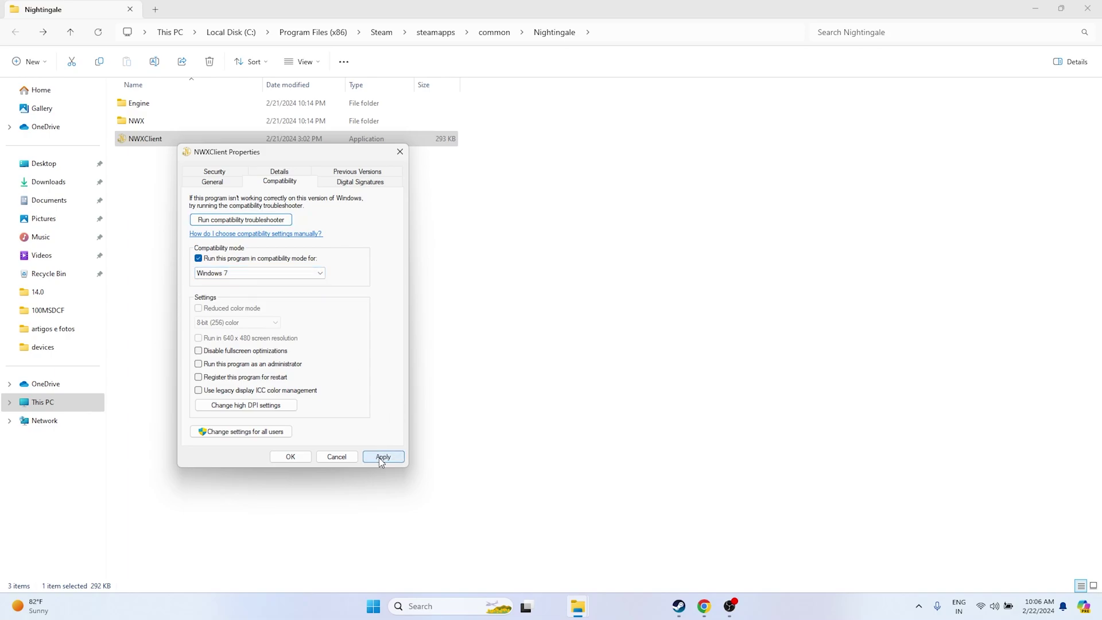
pyautogui.click(289, 457)
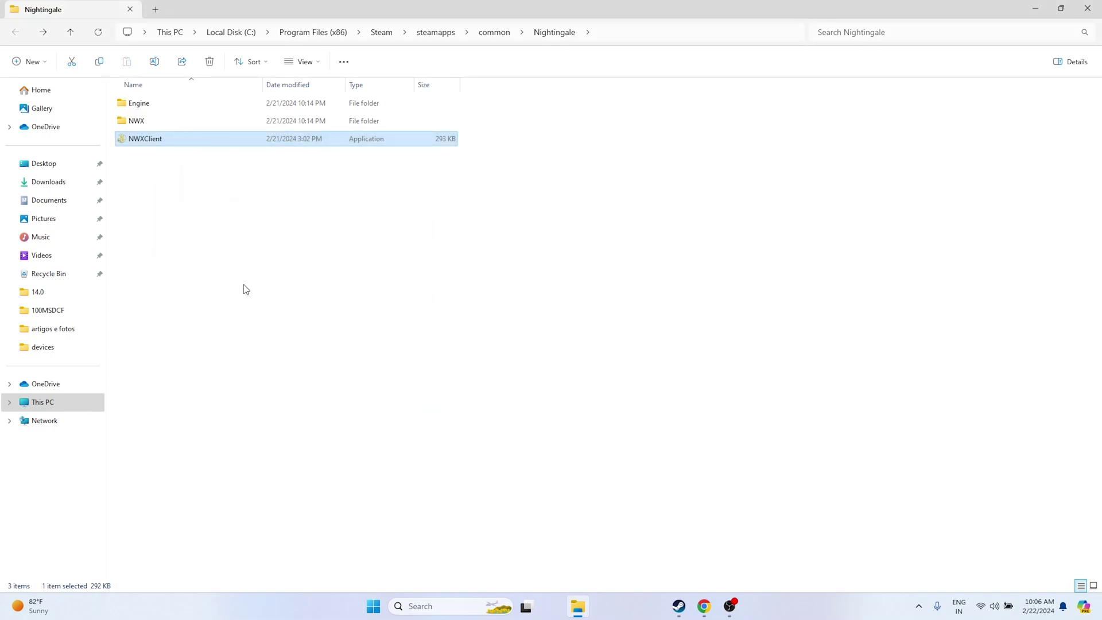
# - Set the NWXClient application to run as an administrator in its compatibility properties and apply the change
pyautogui.rightClick(207, 143)
pyautogui.click(250, 357)
pyautogui.click(248, 434)
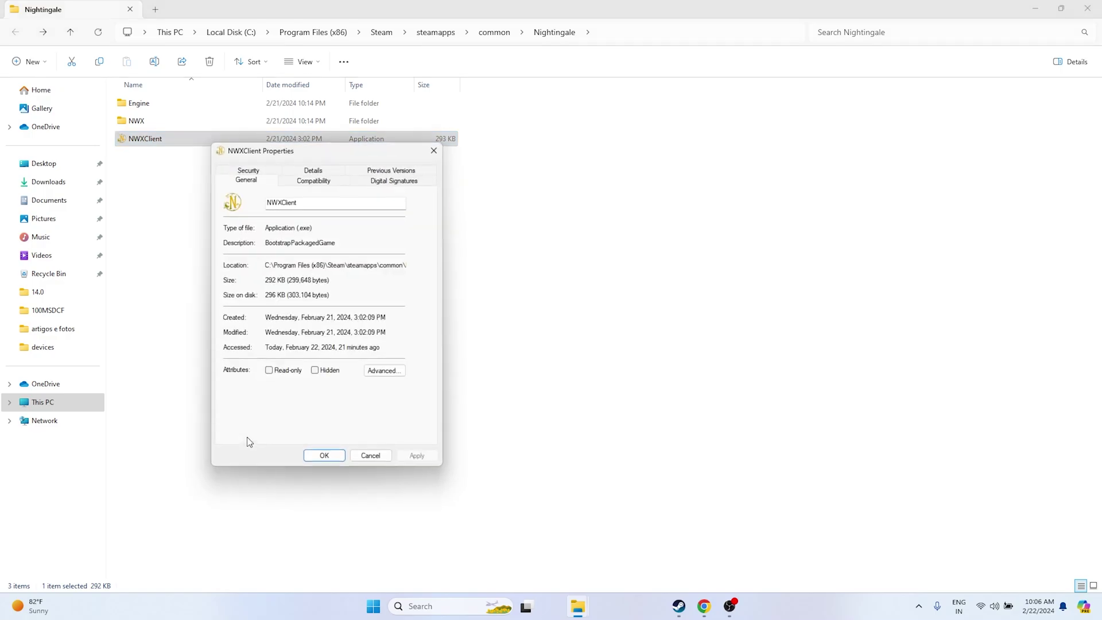
pyautogui.click(305, 183)
pyautogui.click(236, 364)
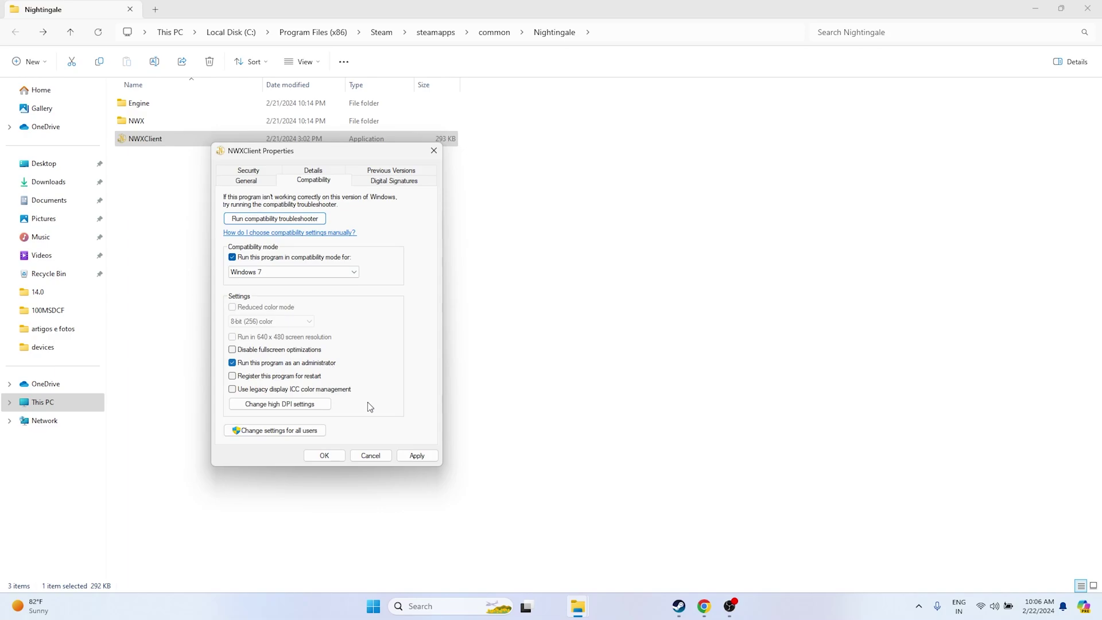
pyautogui.click(417, 456)
pyautogui.click(321, 457)
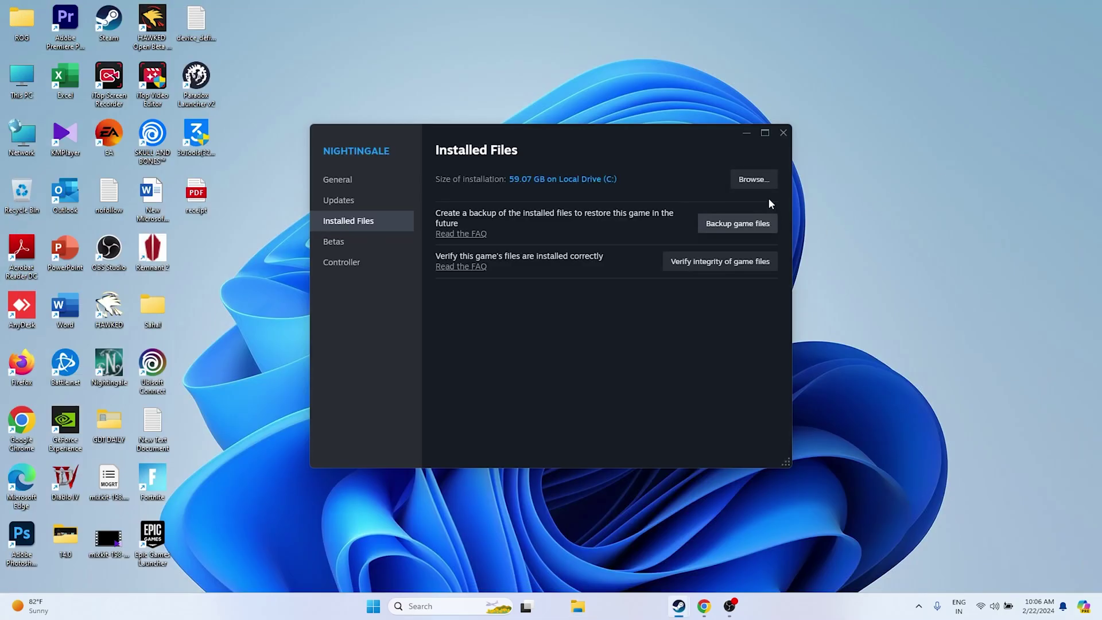
# - Close Nightingale's Steam properties window and minimize the Steam library to show the desktop
pyautogui.click(783, 133)
pyautogui.click(678, 607)
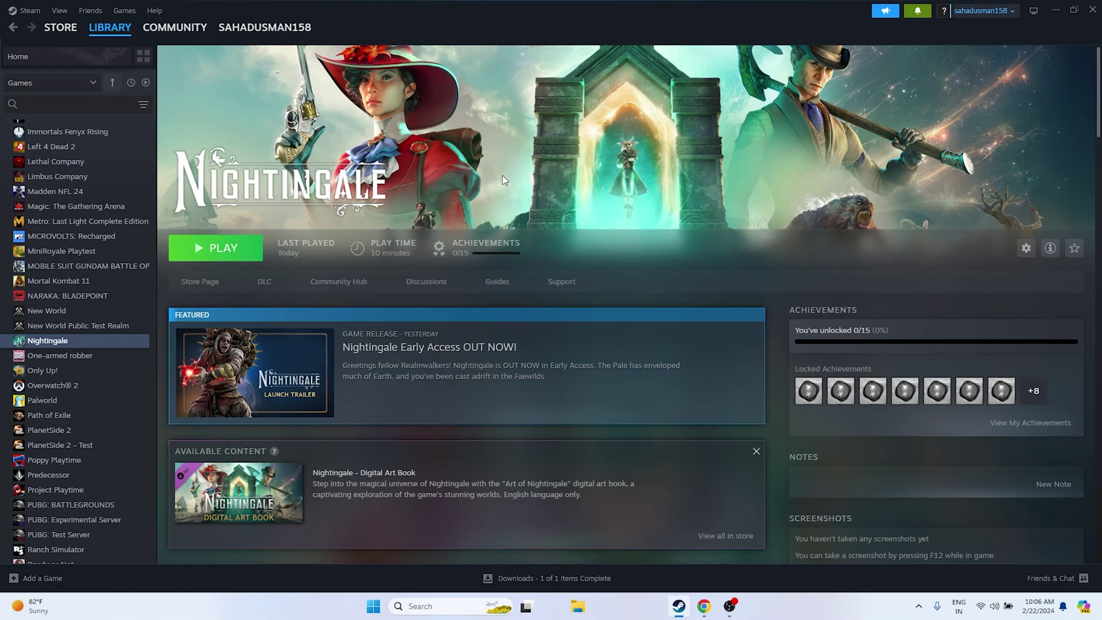
pyautogui.click(1056, 9)
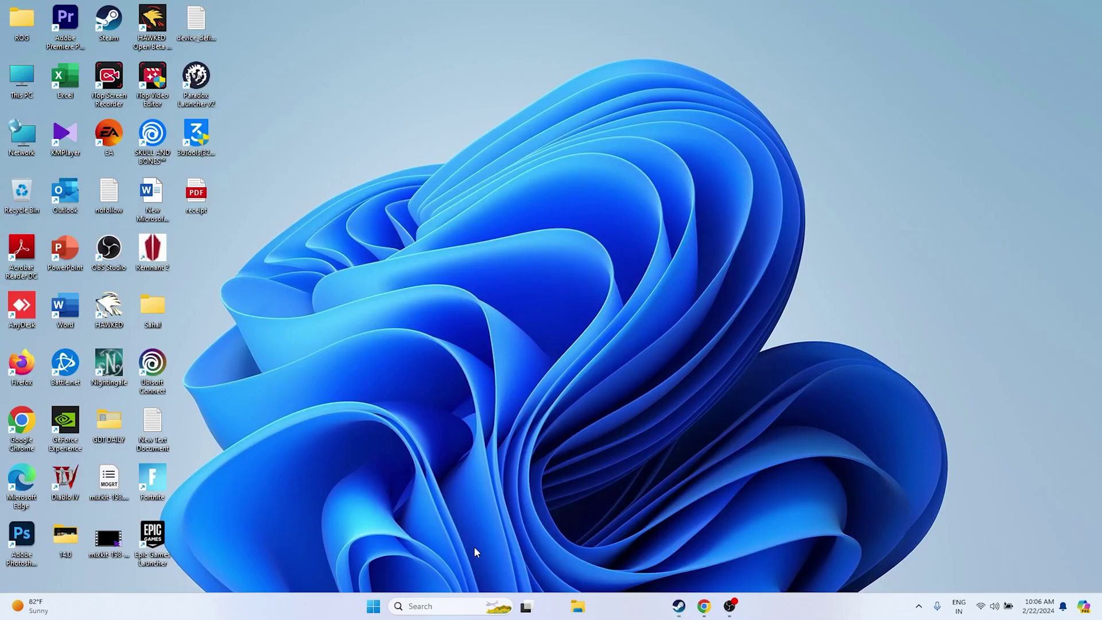
# - Review the Date & time options under Time & language in Windows Settings and return to the Time & language page
pyautogui.click(423, 607)
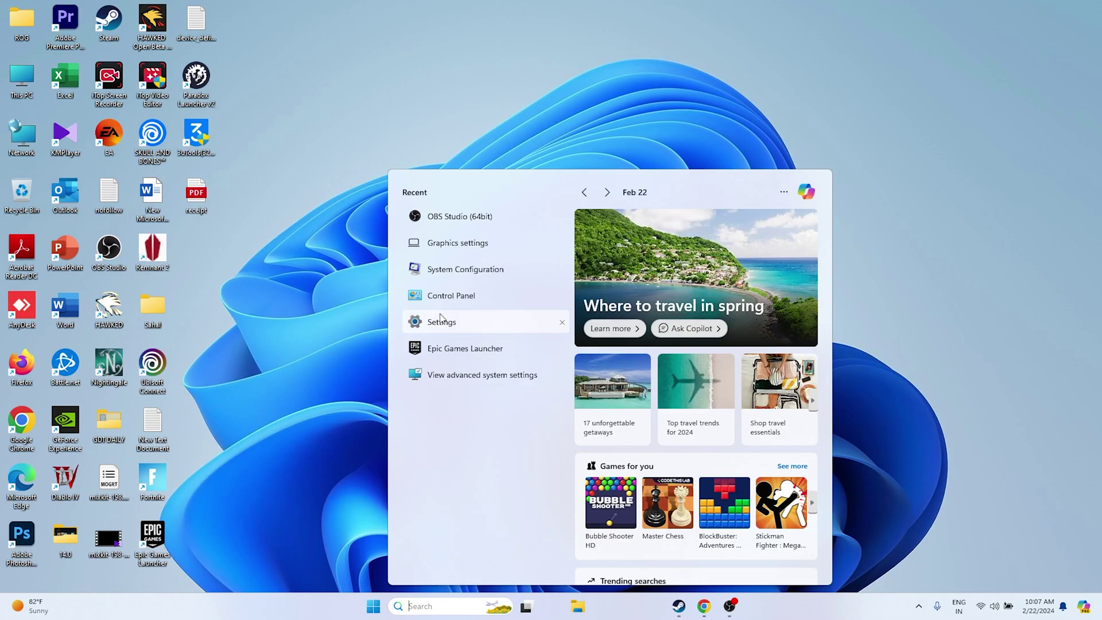
pyautogui.click(441, 319)
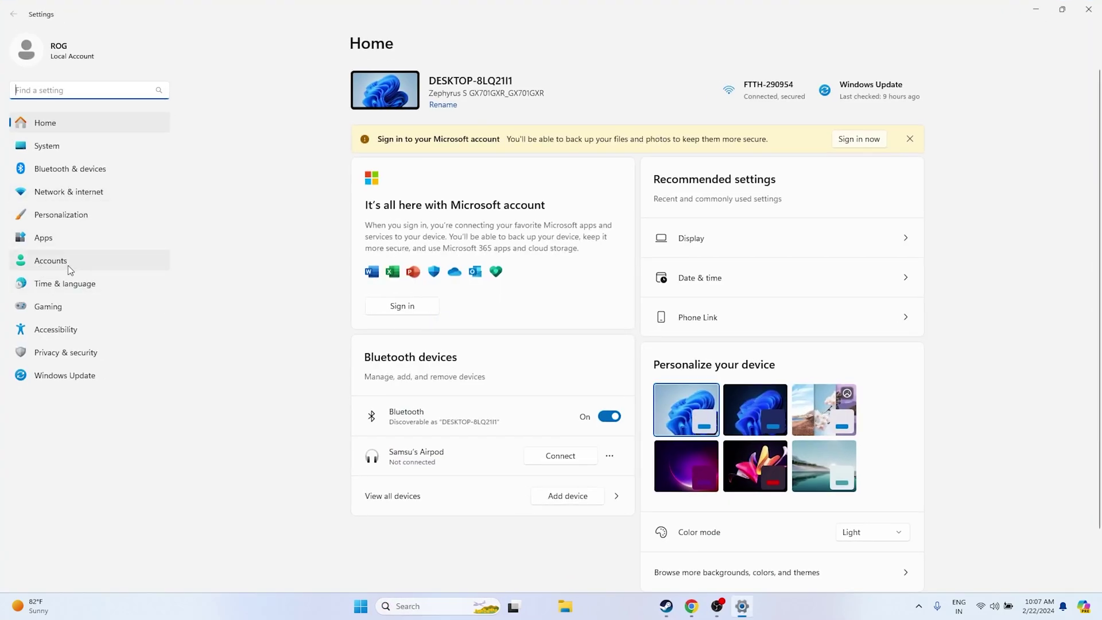
pyautogui.click(64, 281)
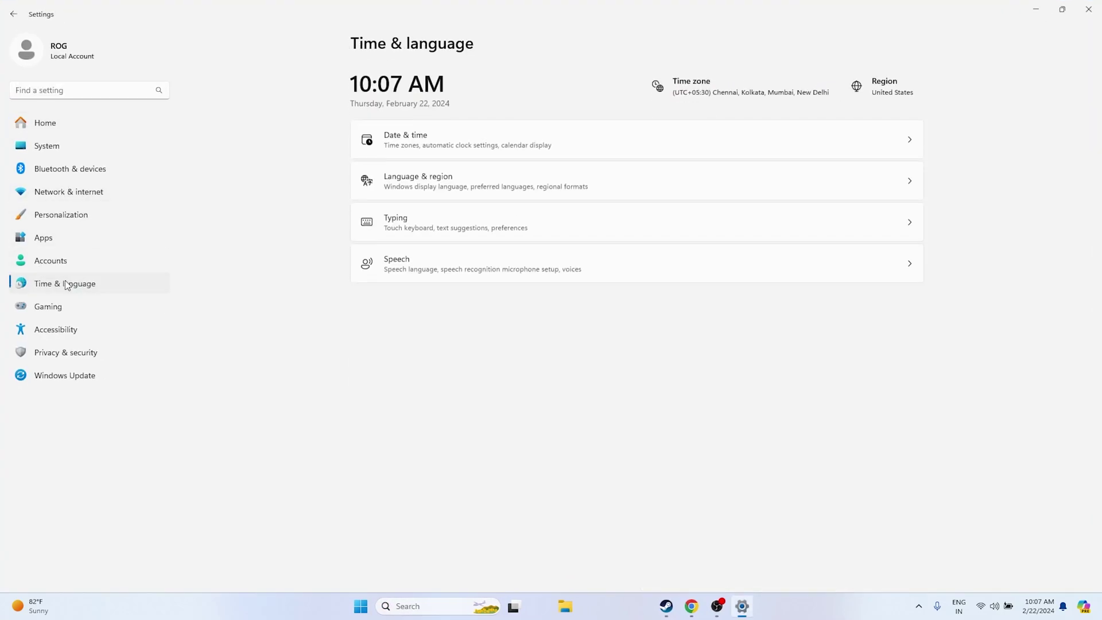
pyautogui.click(480, 139)
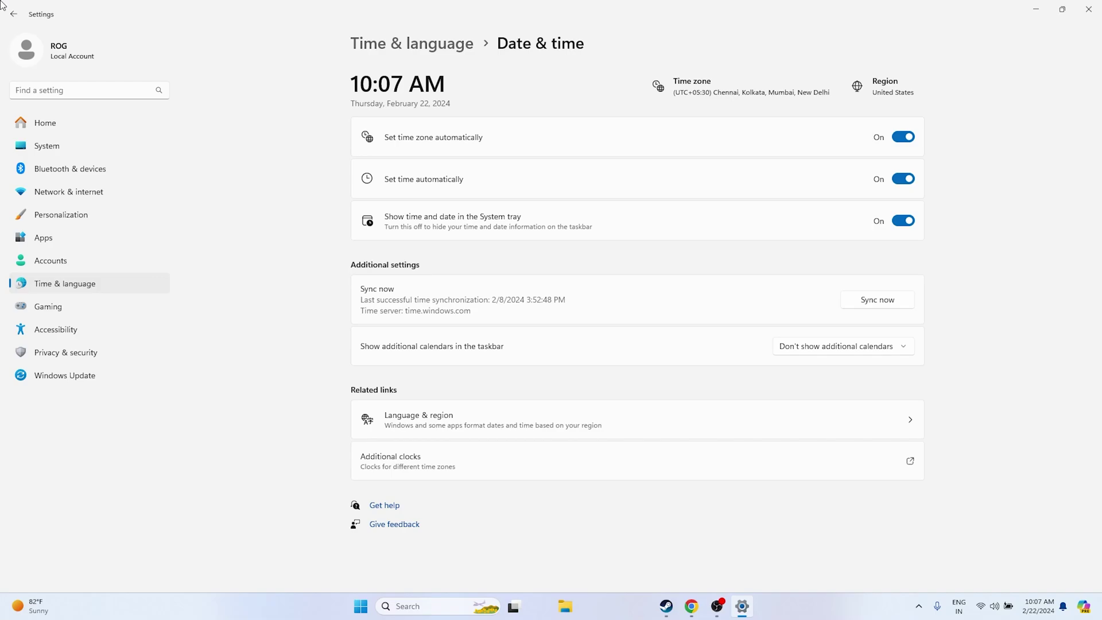
pyautogui.click(13, 15)
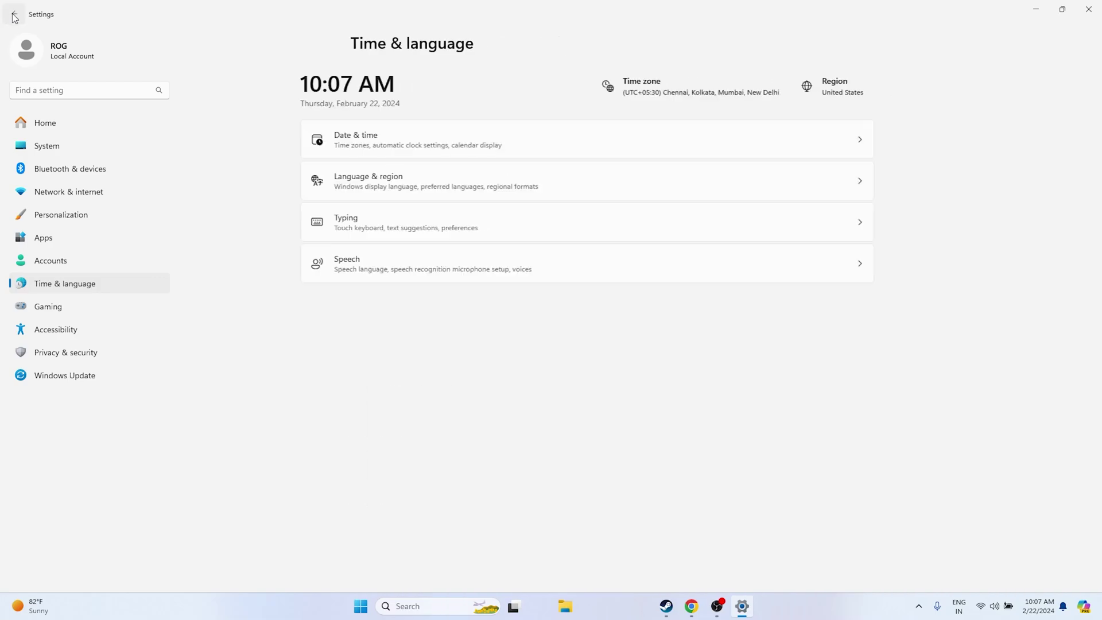
# - Review the country or region choice under Language & region, leave its list without picking anything, and close Settings
pyautogui.click(489, 173)
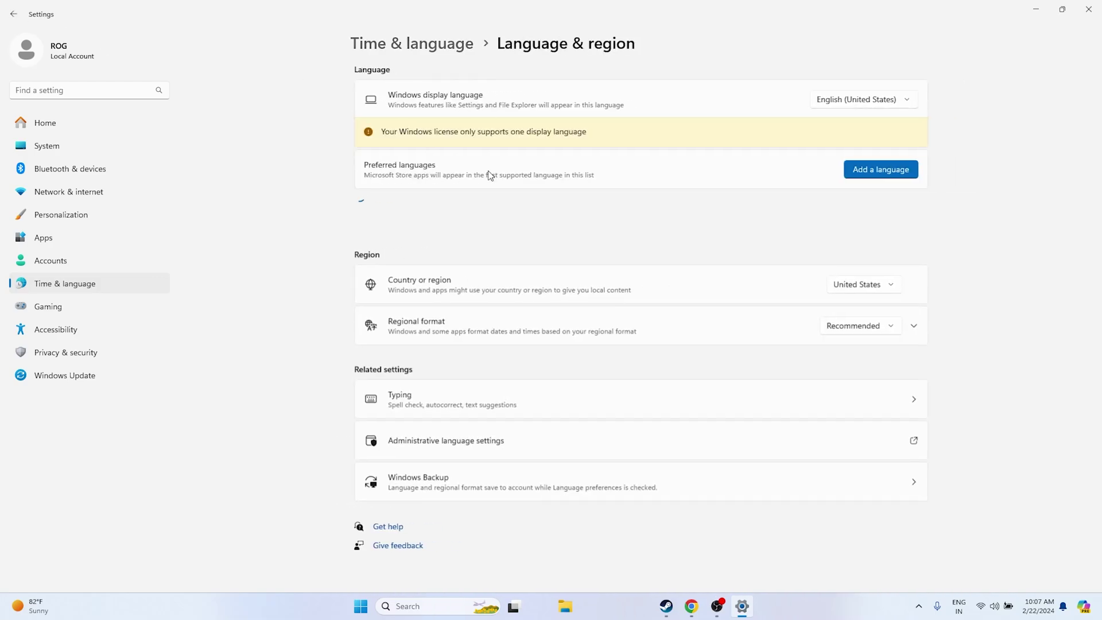
pyautogui.click(884, 289)
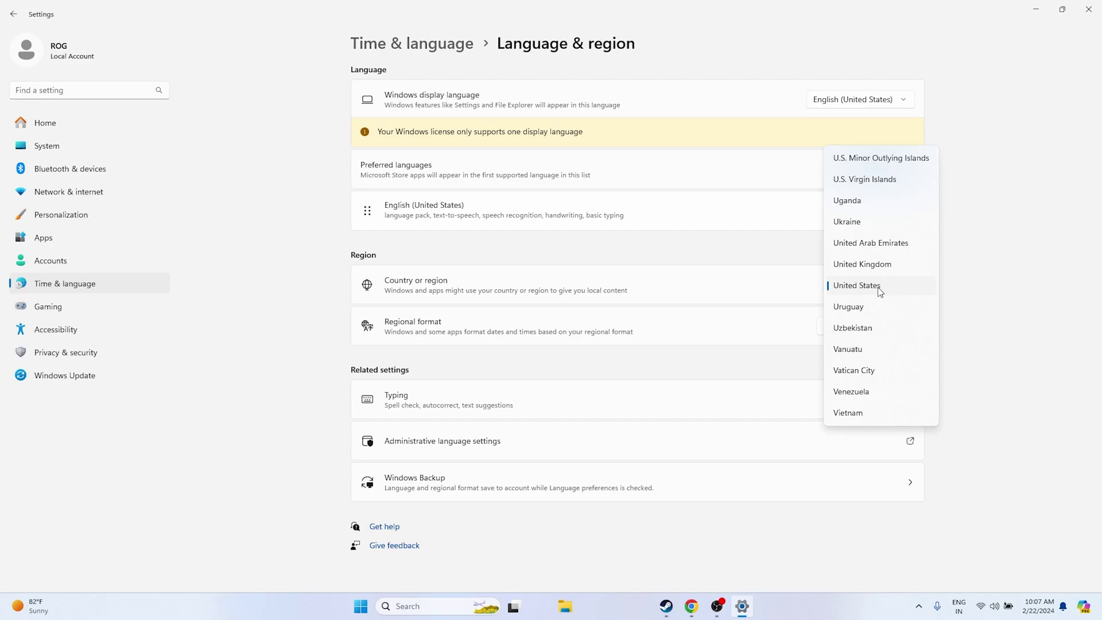
pyautogui.click(1002, 305)
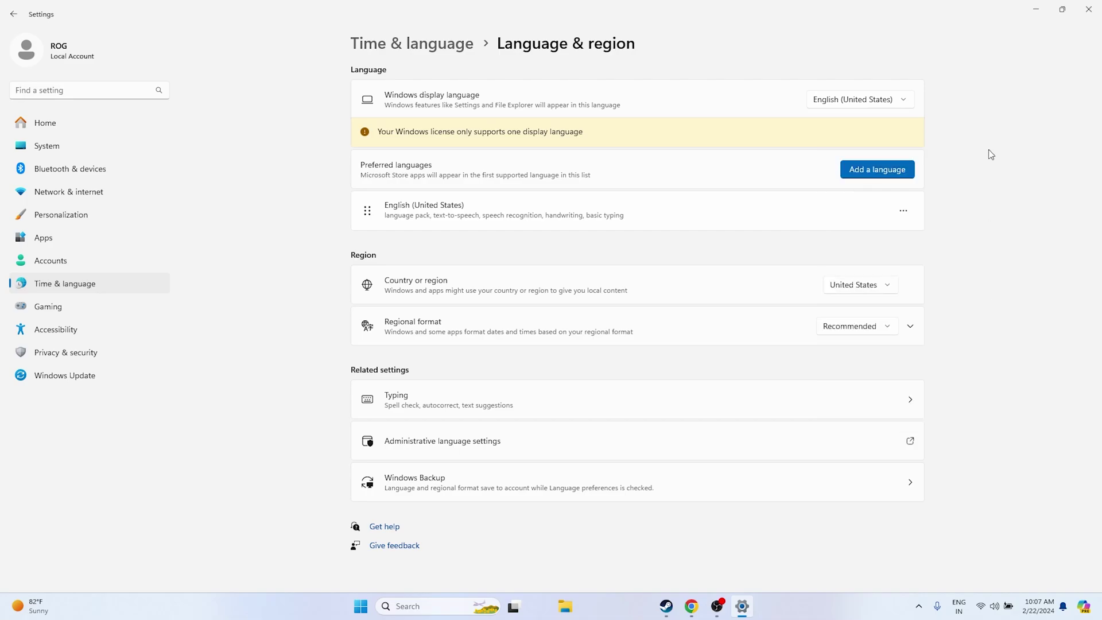
pyautogui.click(1086, 8)
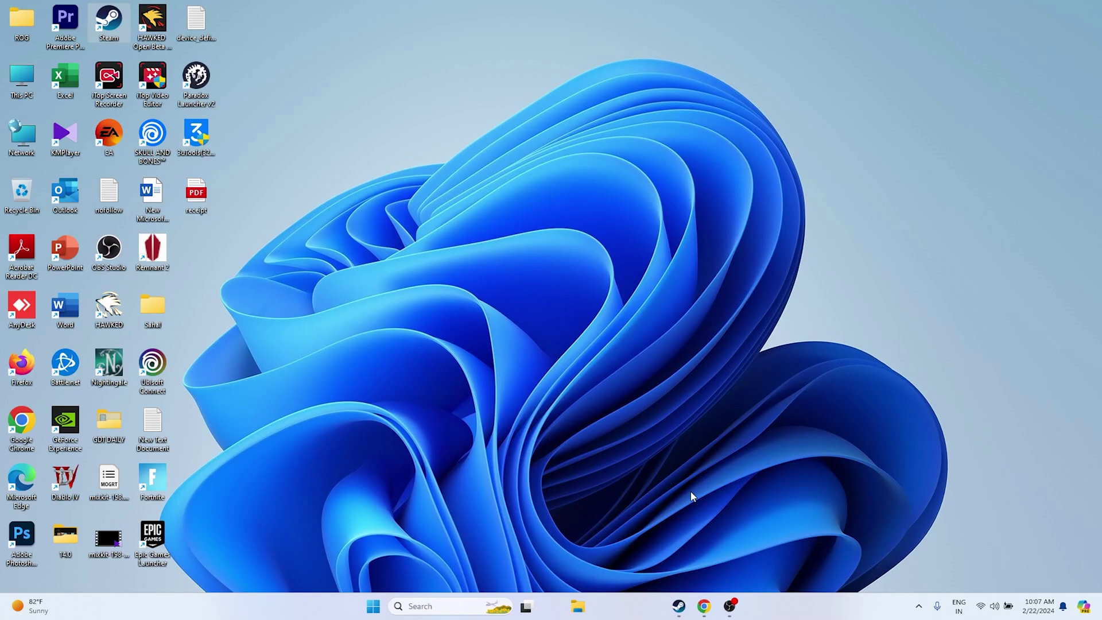
# - Look at Nightingale in the Steam library and check the game folders in Documents, returning to the desktop
pyautogui.click(679, 606)
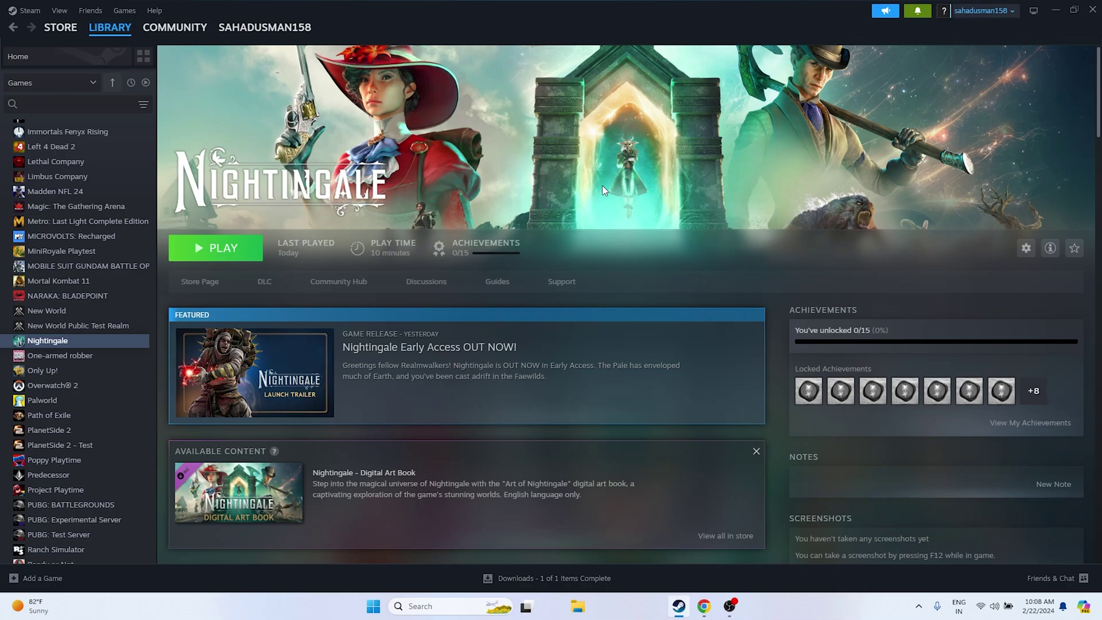
pyautogui.click(1056, 13)
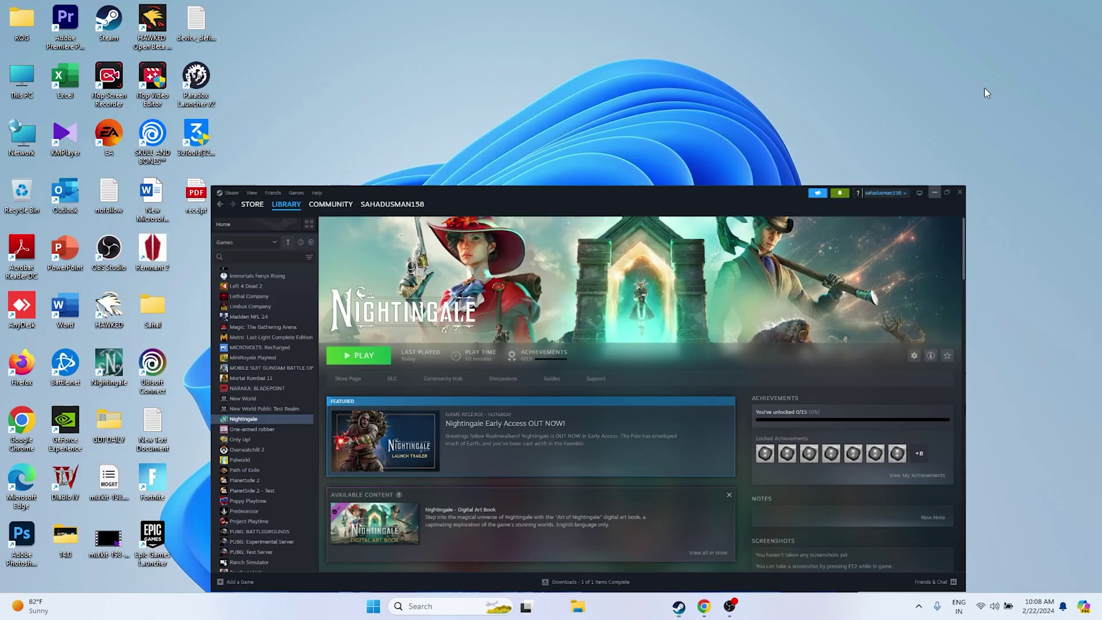
pyautogui.click(578, 607)
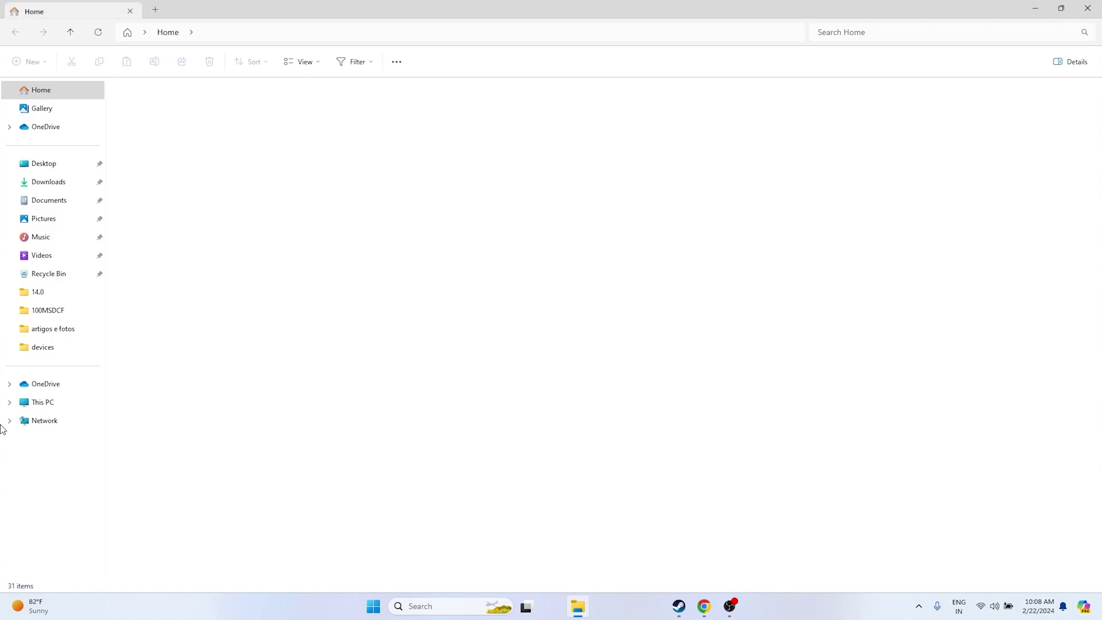
pyautogui.click(50, 201)
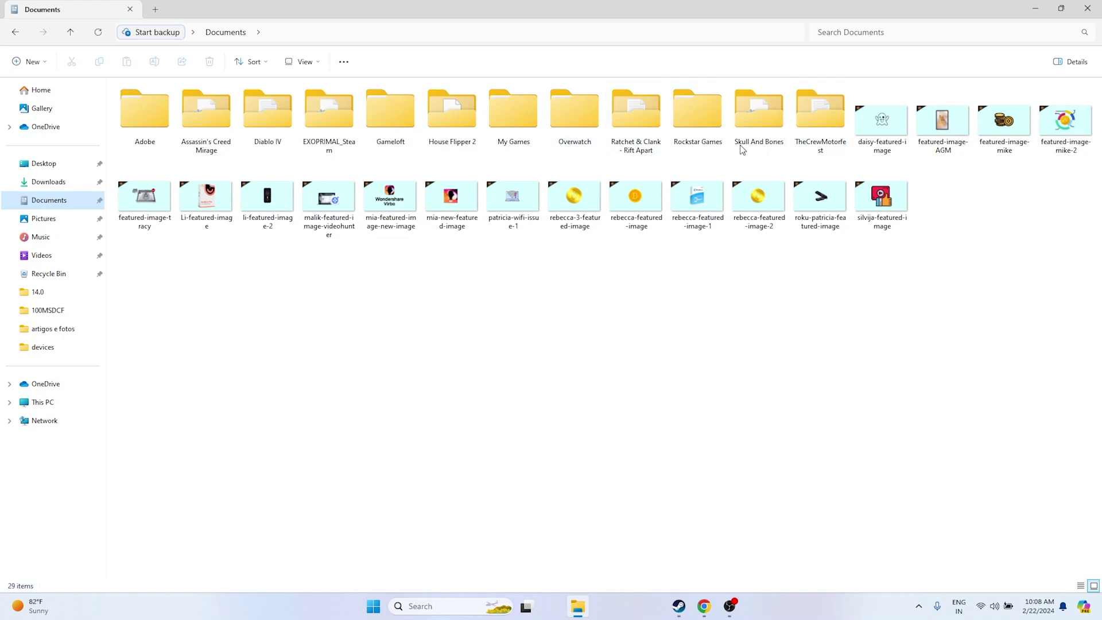
pyautogui.moveTo(830, 140)
pyautogui.click(1088, 8)
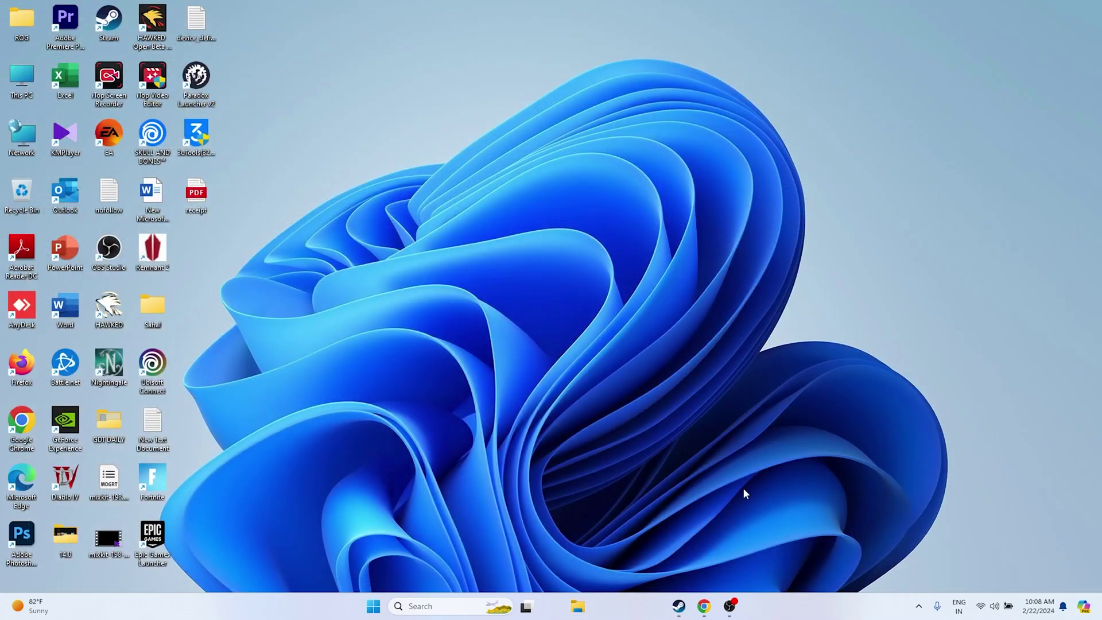
pyautogui.click(679, 606)
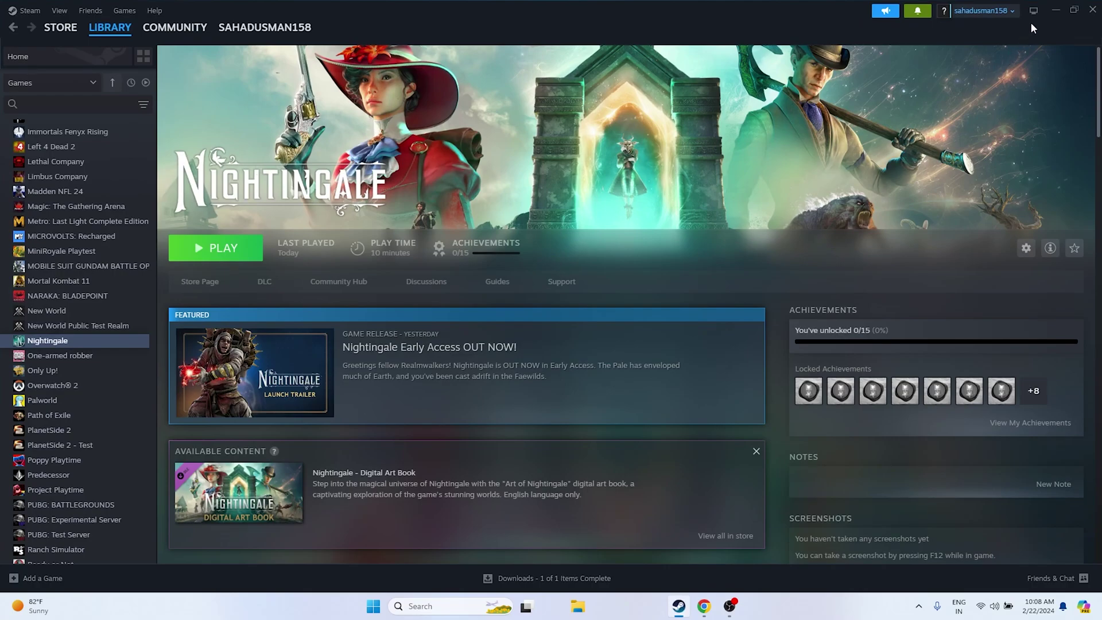
pyautogui.click(1051, 10)
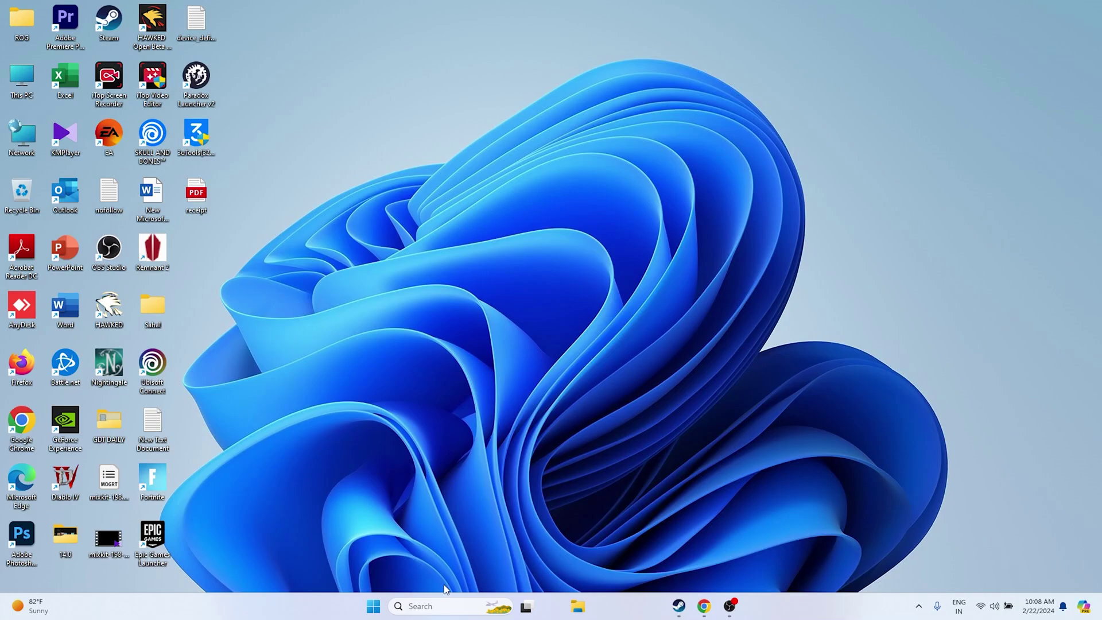
# - Open the list of apps allowed through Windows Defender Firewall from Control Panel's System and Security section
pyautogui.click(415, 604)
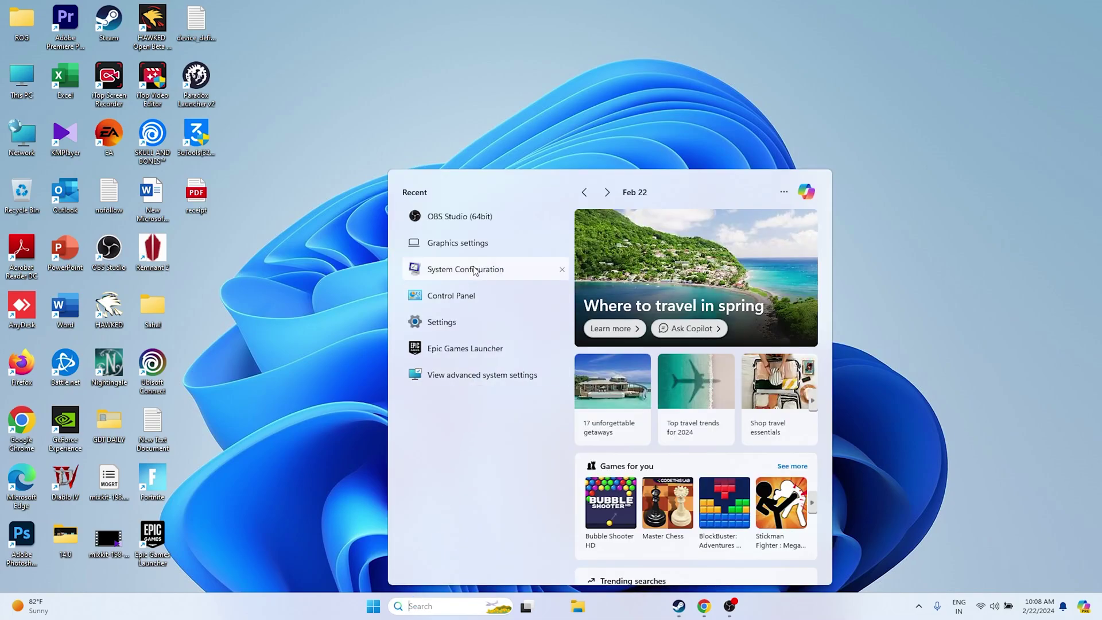
pyautogui.click(459, 296)
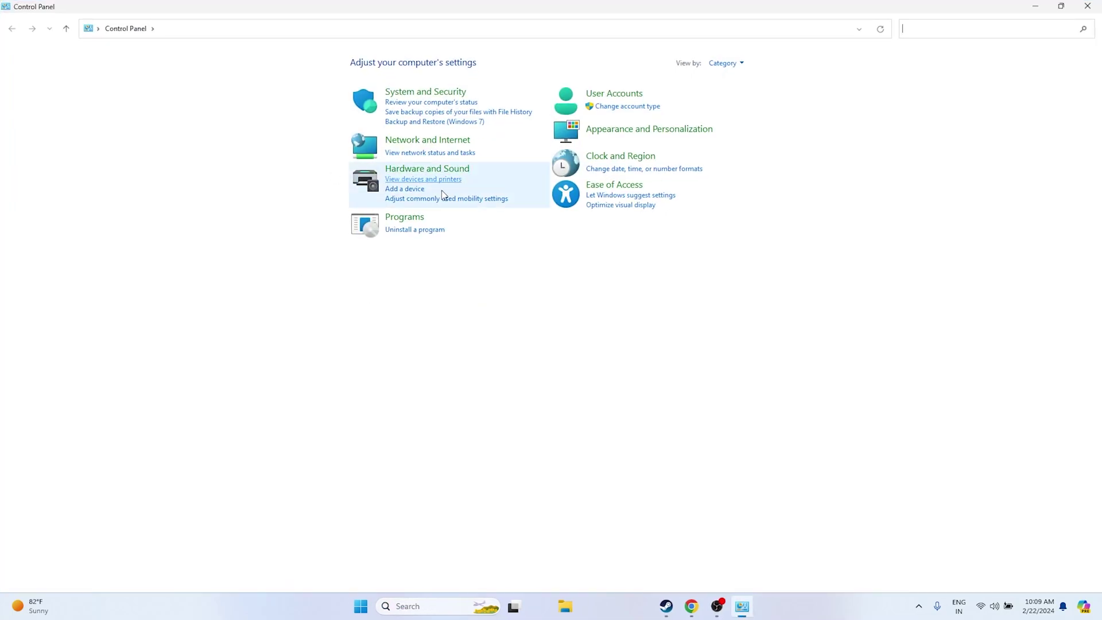
pyautogui.click(409, 92)
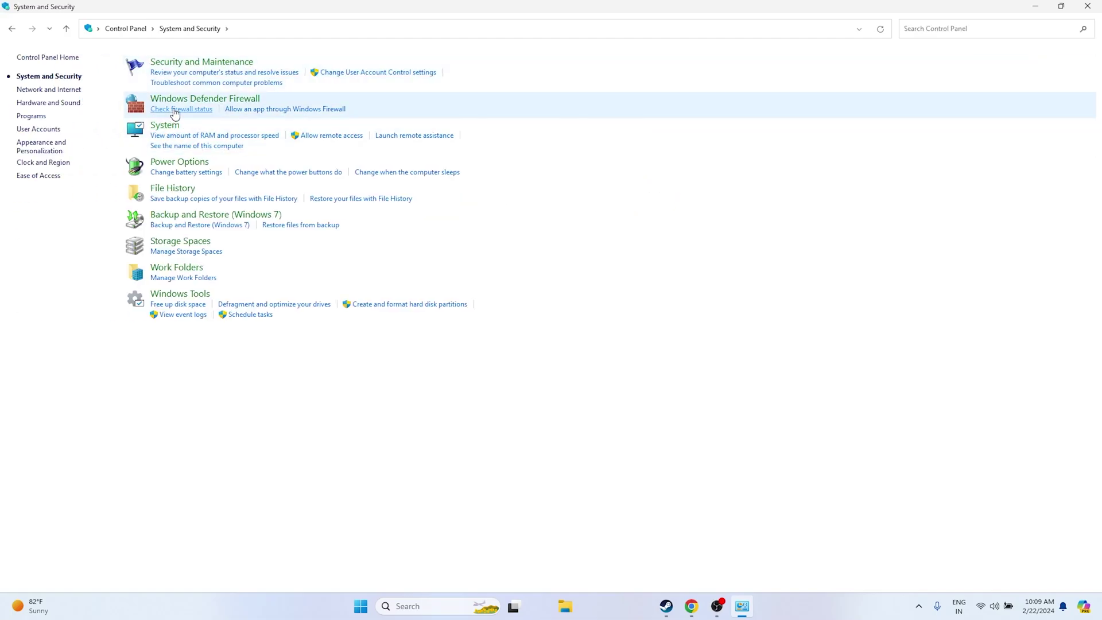
pyautogui.click(179, 101)
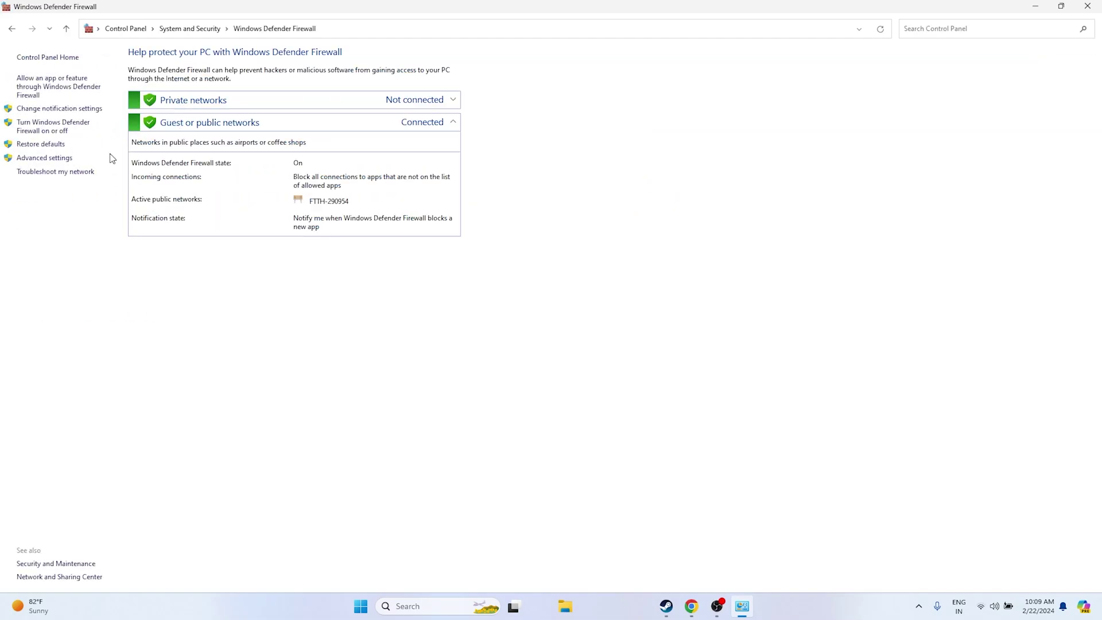
pyautogui.click(25, 90)
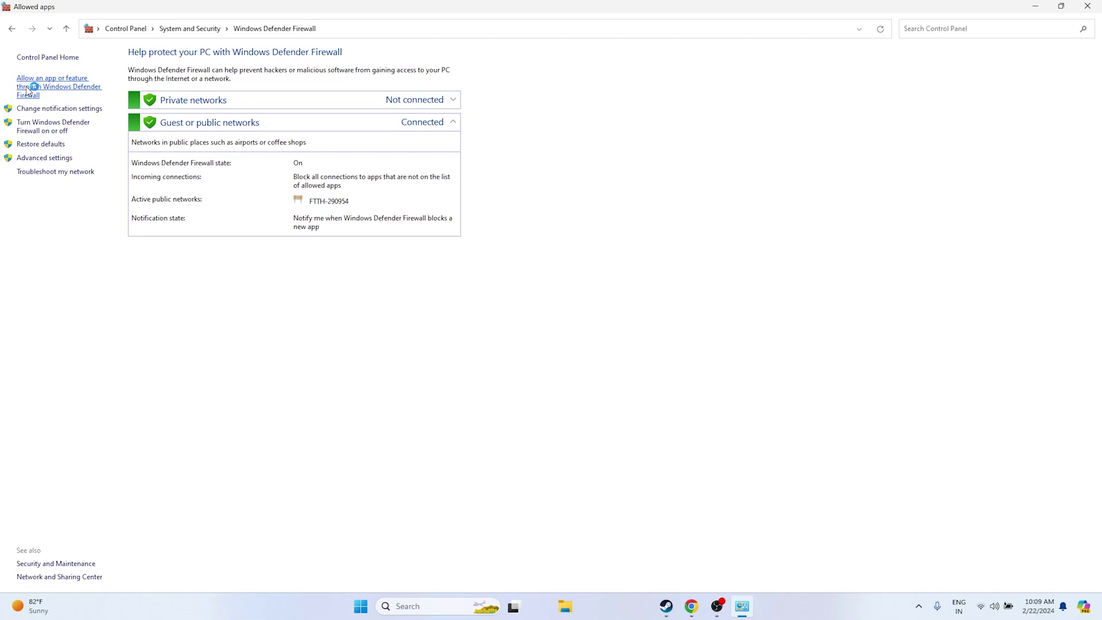
# - Look for Nightingale in the list of apps allowed through the firewall
pyautogui.scroll(-7, 446, 207)
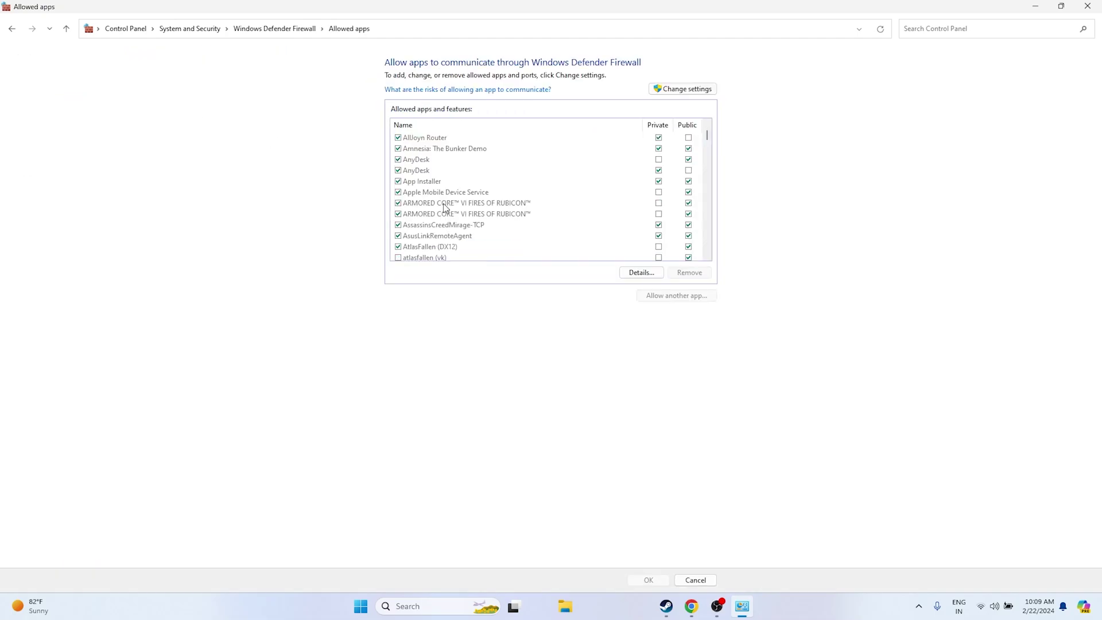
pyautogui.scroll(-12, 445, 208)
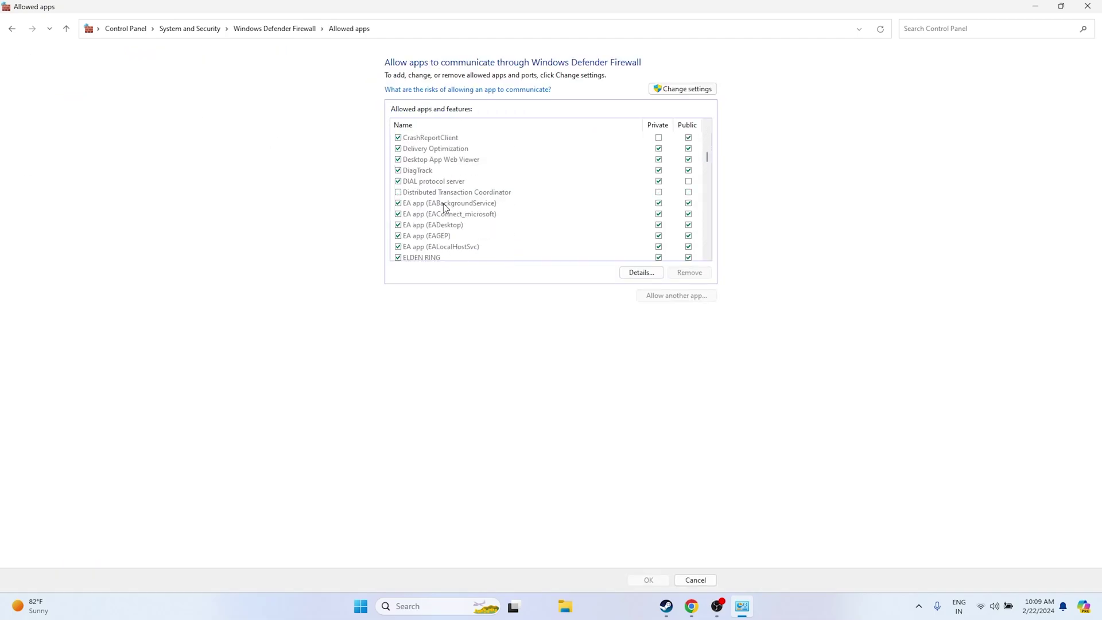
pyautogui.scroll(-10, 444, 203)
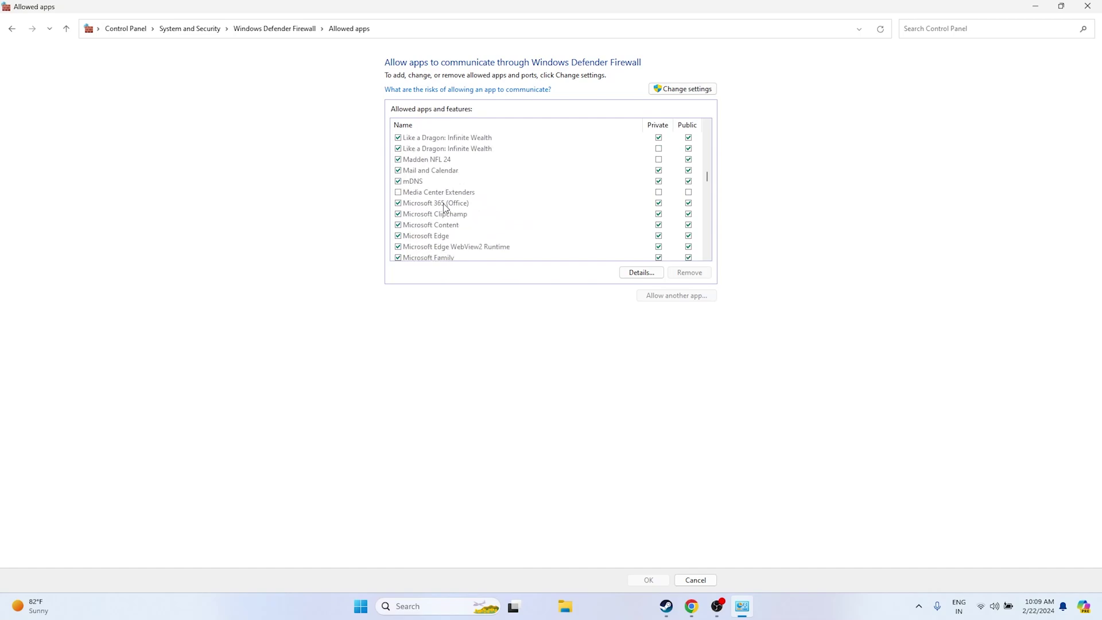
pyautogui.scroll(-3, 446, 208)
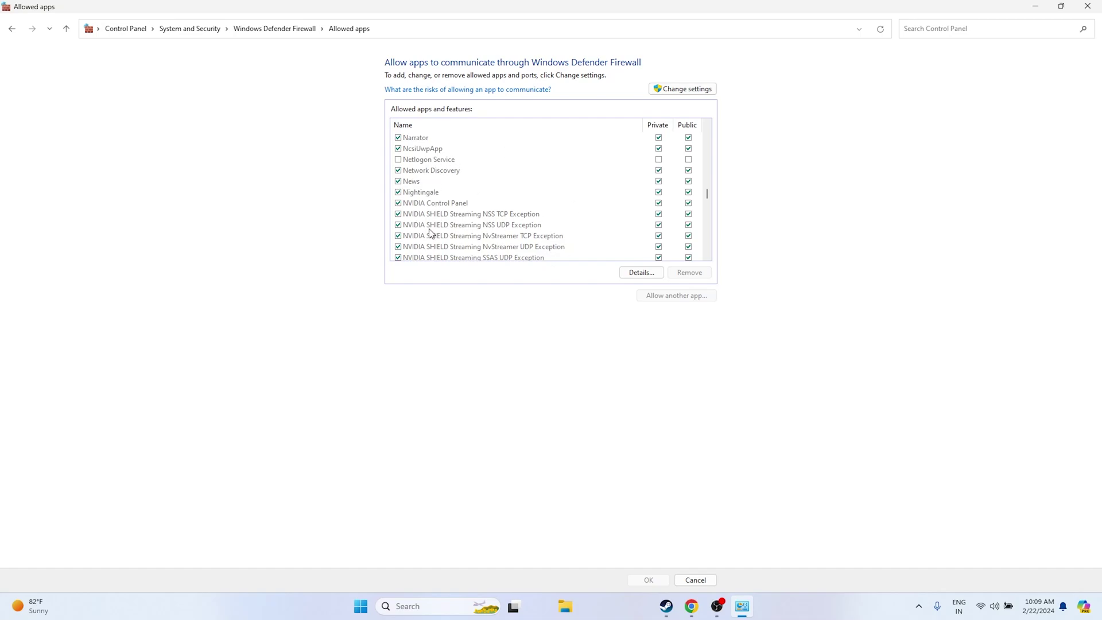
# - Unlock the allowed apps settings and start browsing for another app to allow
pyautogui.click(675, 91)
pyautogui.click(677, 297)
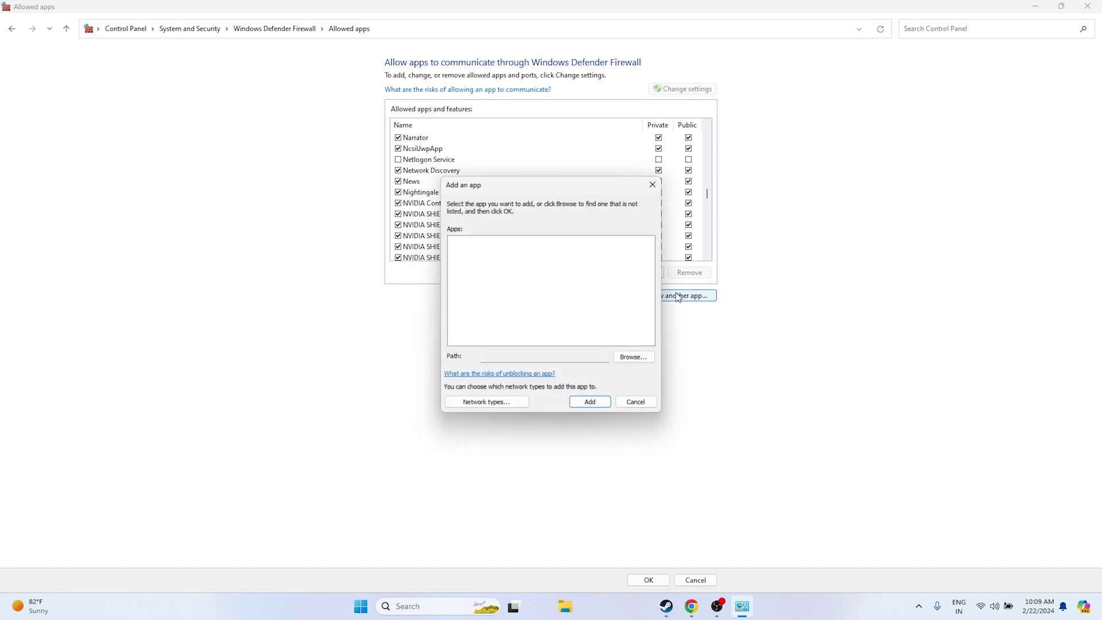
pyautogui.click(636, 358)
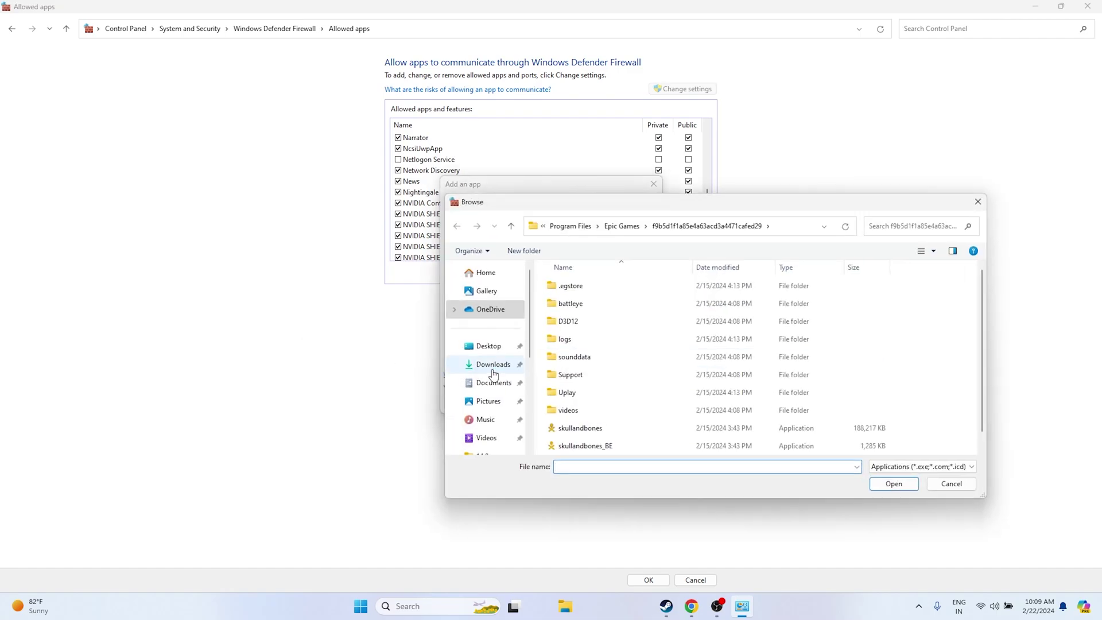
# - Browse from This PC to Local Disk (C:) > Program Files (x86) > Steam > steamapps > common
pyautogui.click(488, 398)
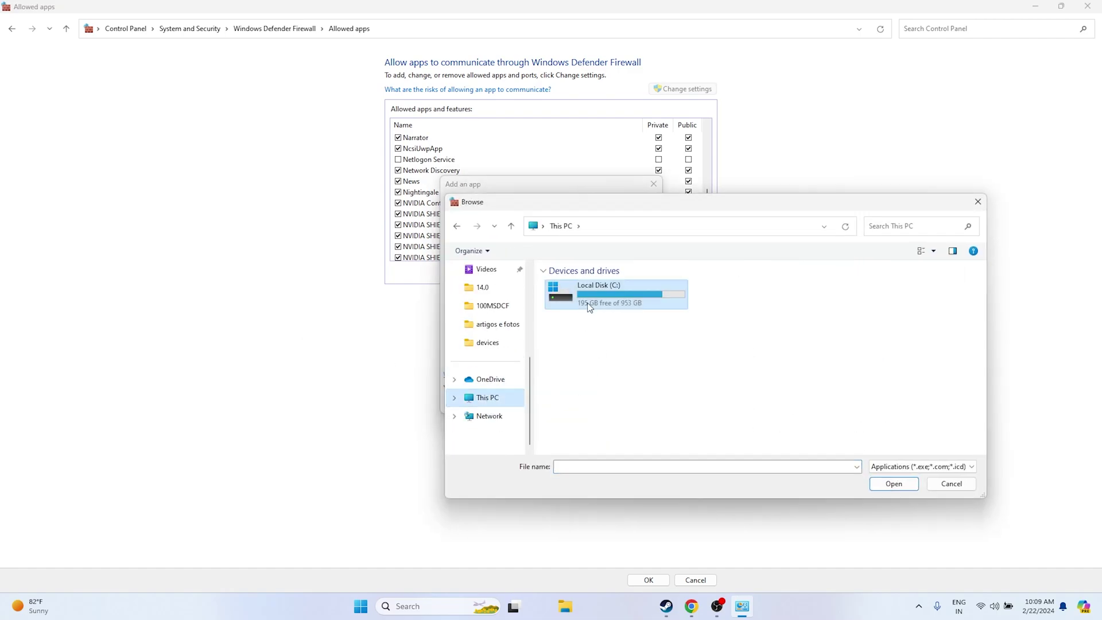
pyautogui.doubleClick(592, 305)
pyautogui.doubleClick(577, 392)
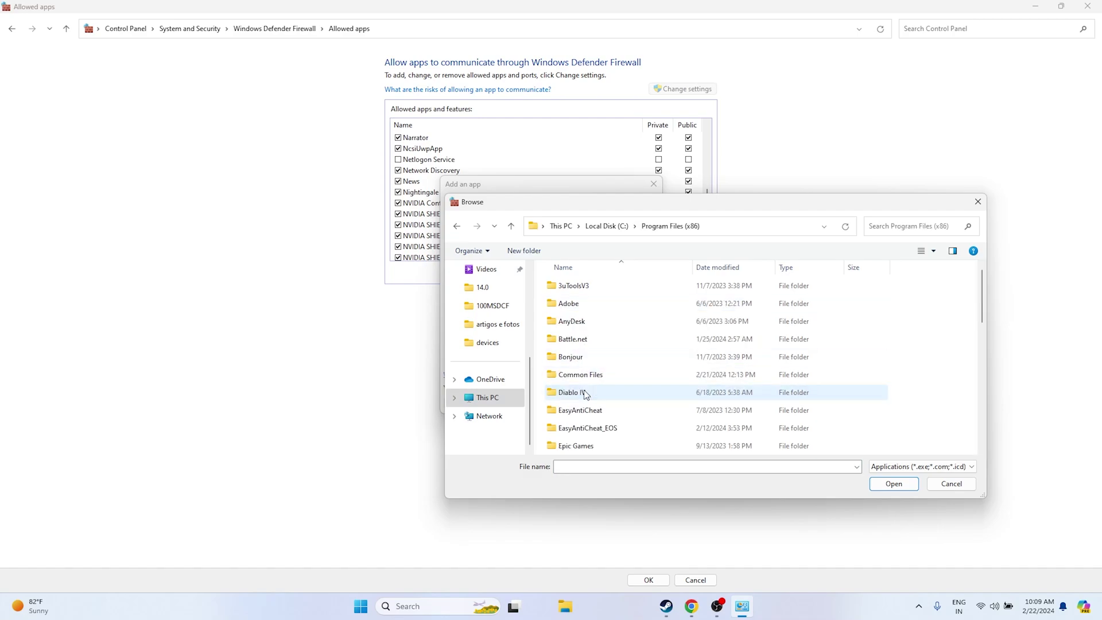
pyautogui.scroll(-7, 594, 345)
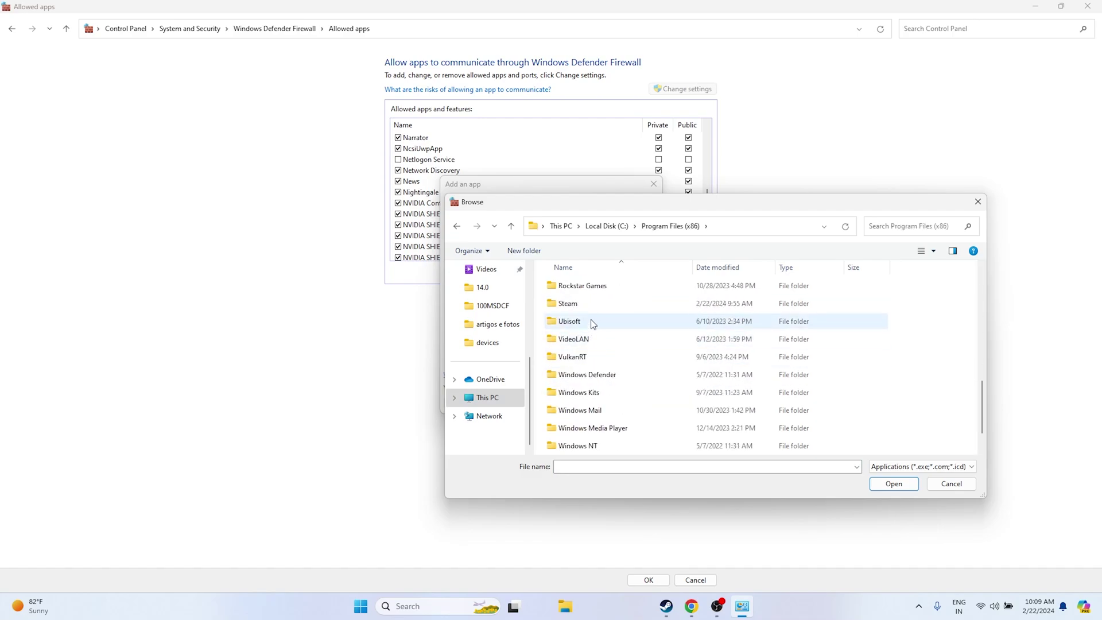
pyautogui.doubleClick(590, 303)
pyautogui.scroll(-4, 592, 322)
pyautogui.doubleClick(591, 339)
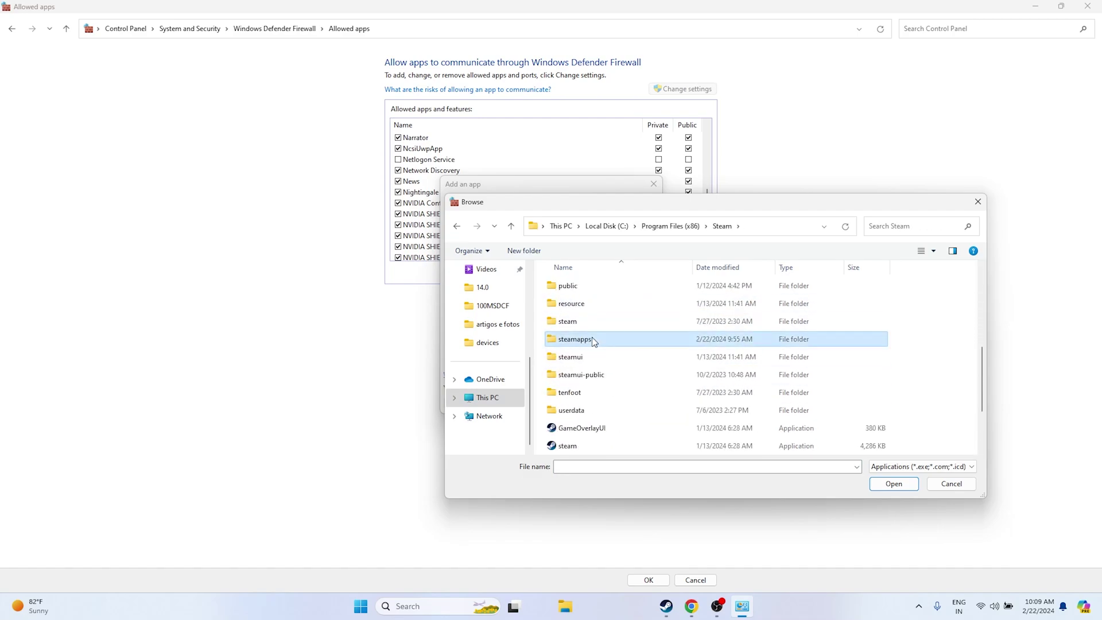
pyautogui.doubleClick(590, 288)
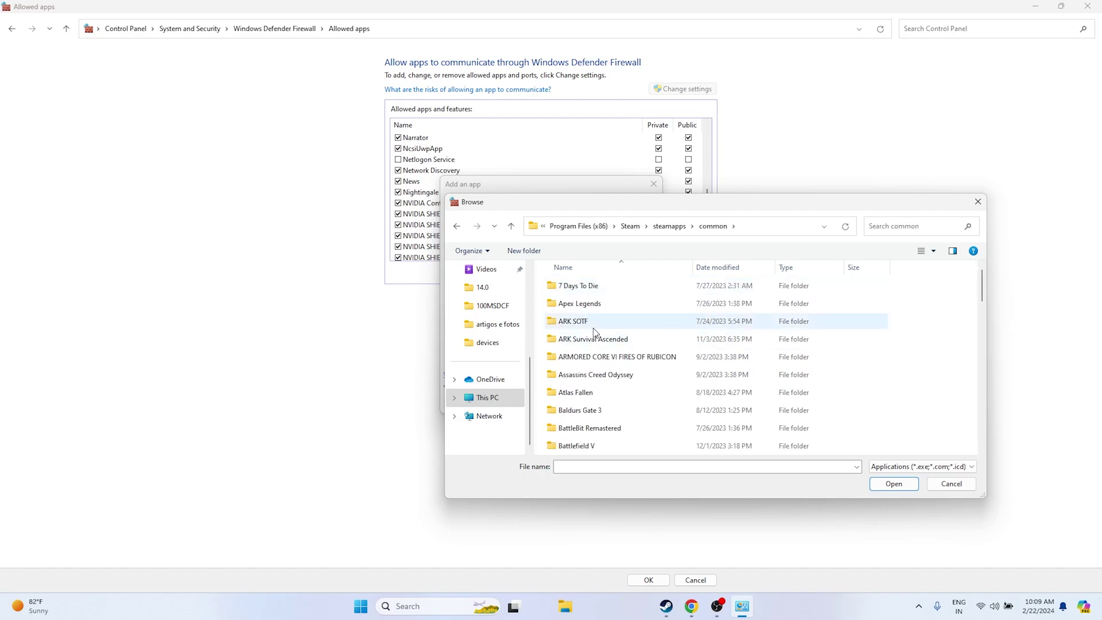
# - Choose NWXClient from the Nightingale folder as the app to allow through the firewall
pyautogui.scroll(-3, 596, 327)
pyautogui.scroll(-4, 595, 332)
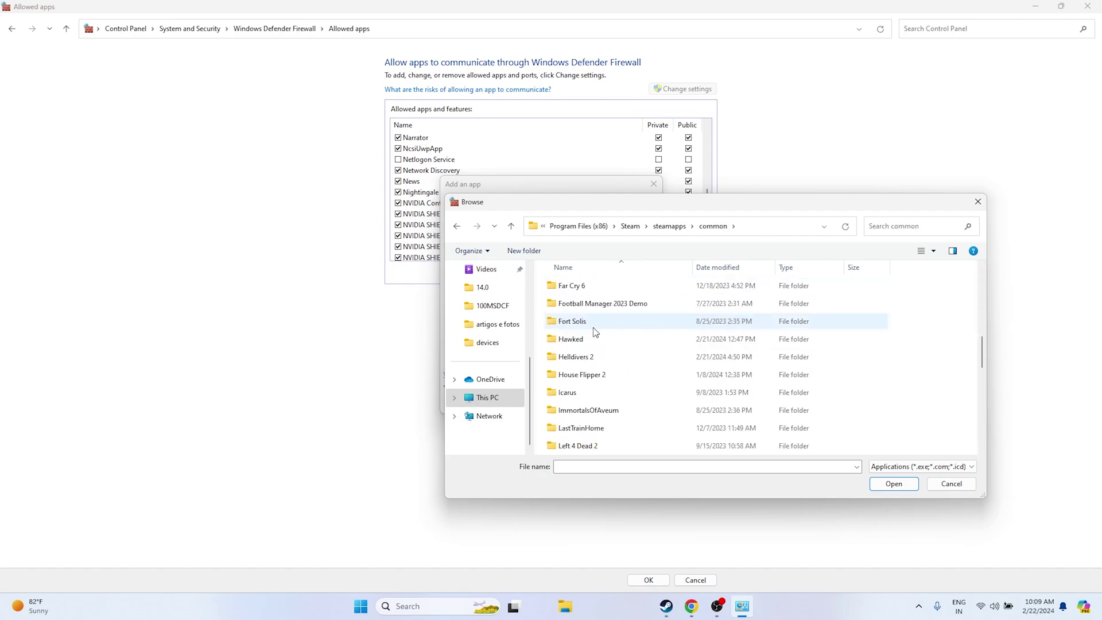
pyautogui.scroll(-4, 596, 332)
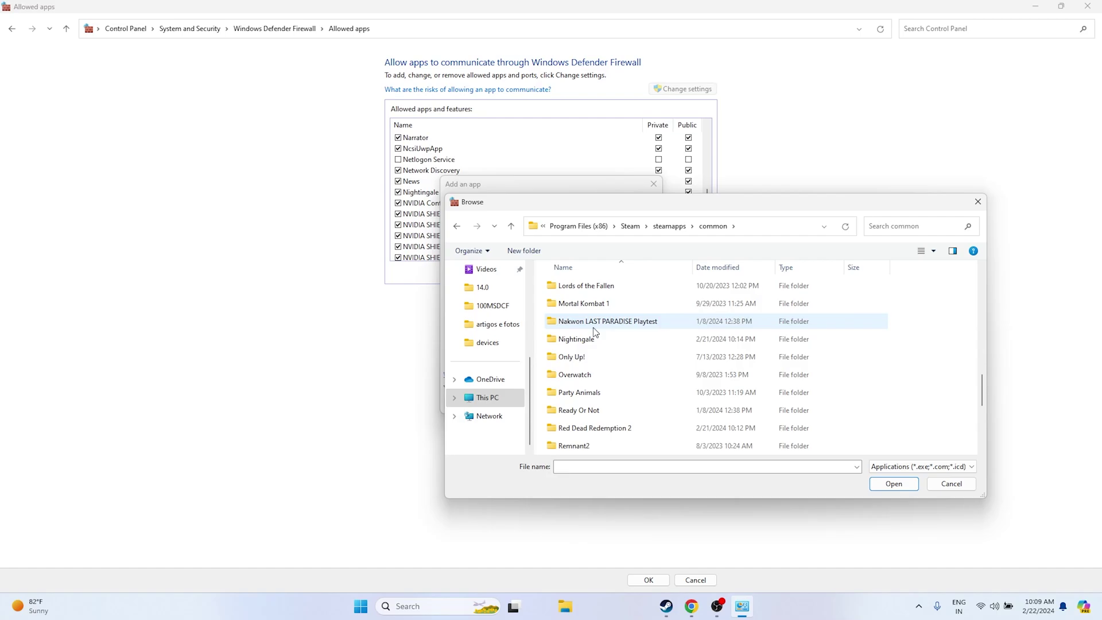
pyautogui.doubleClick(594, 339)
pyautogui.click(590, 323)
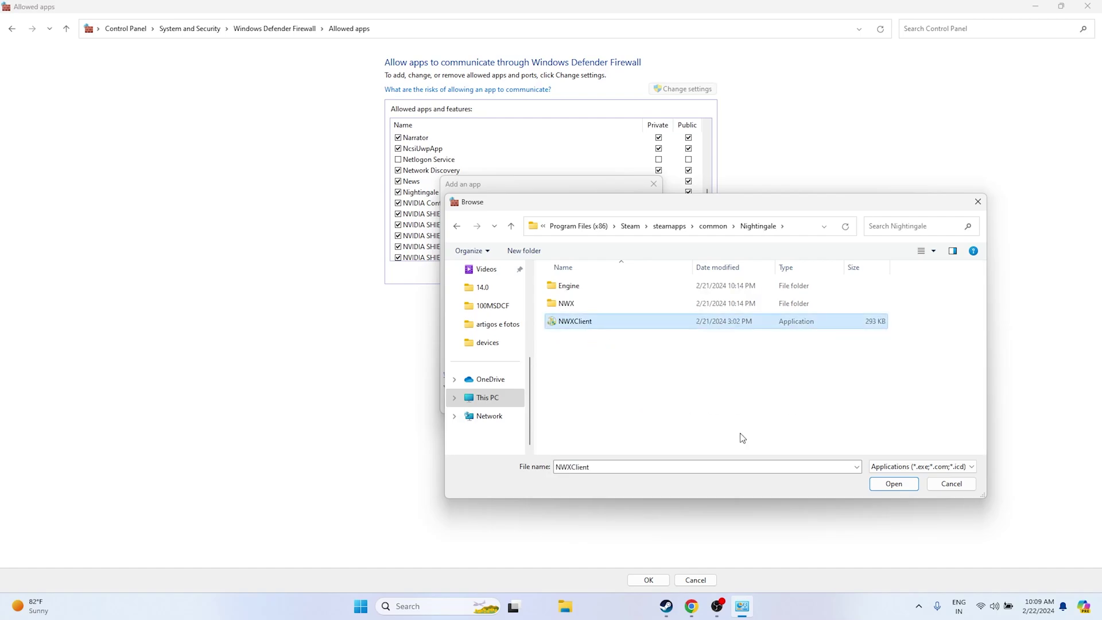
pyautogui.click(894, 484)
# - Try to add the chosen application to the firewall's allowed apps, and close the Allowed apps window
pyautogui.click(577, 404)
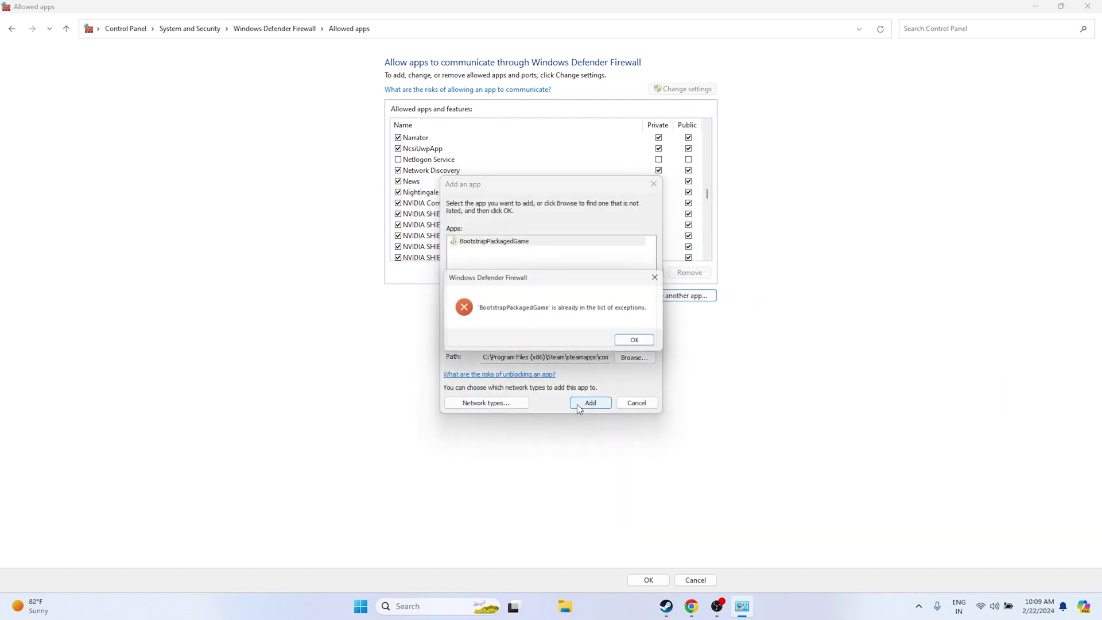
pyautogui.click(634, 339)
pyautogui.click(651, 186)
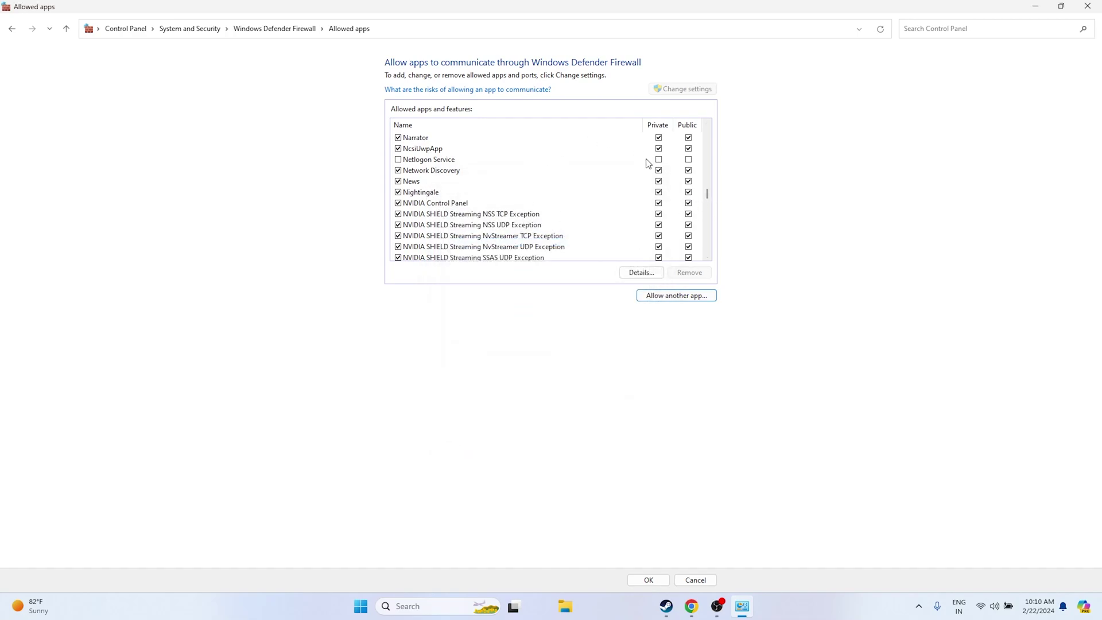
pyautogui.click(1088, 6)
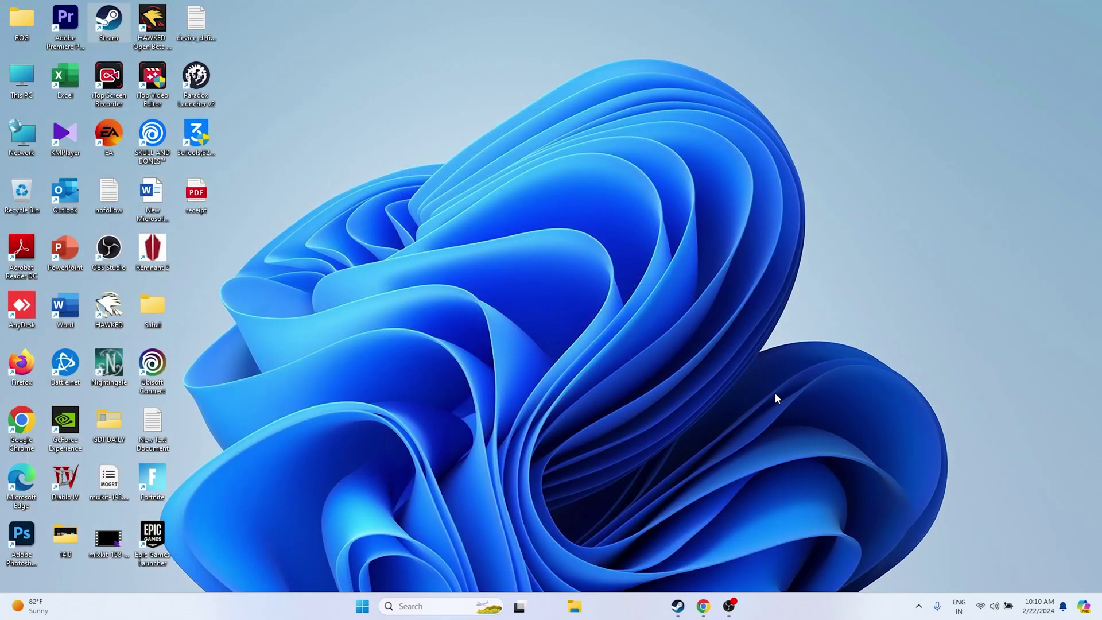
# - Switch to Steam and set Nightingale's launch options to -dx11 in the game's properties
pyautogui.click(678, 606)
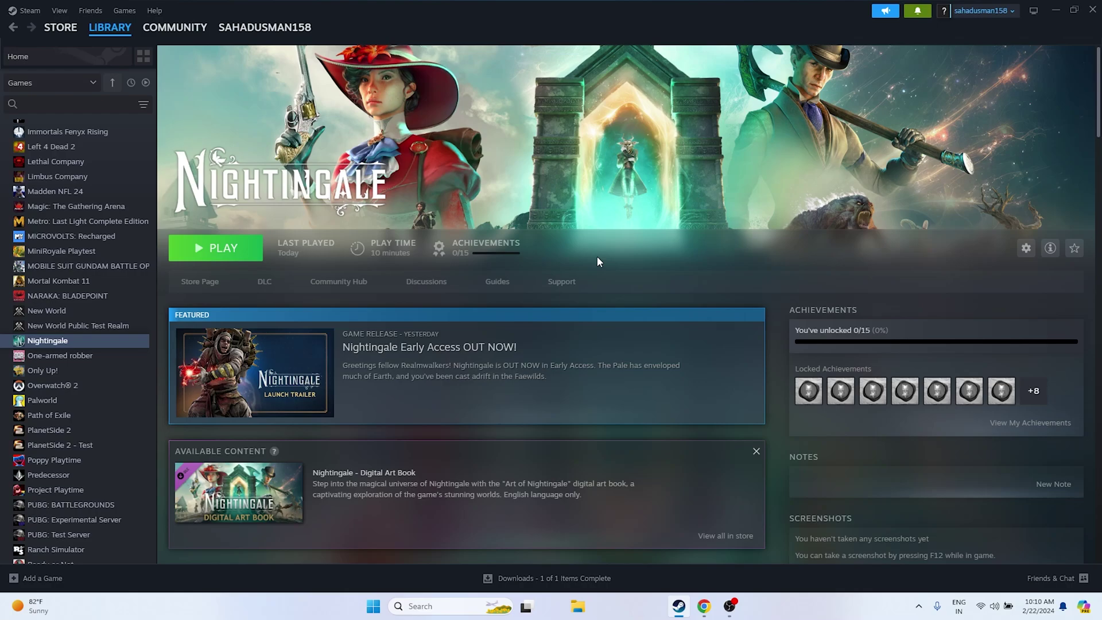
pyautogui.rightClick(65, 342)
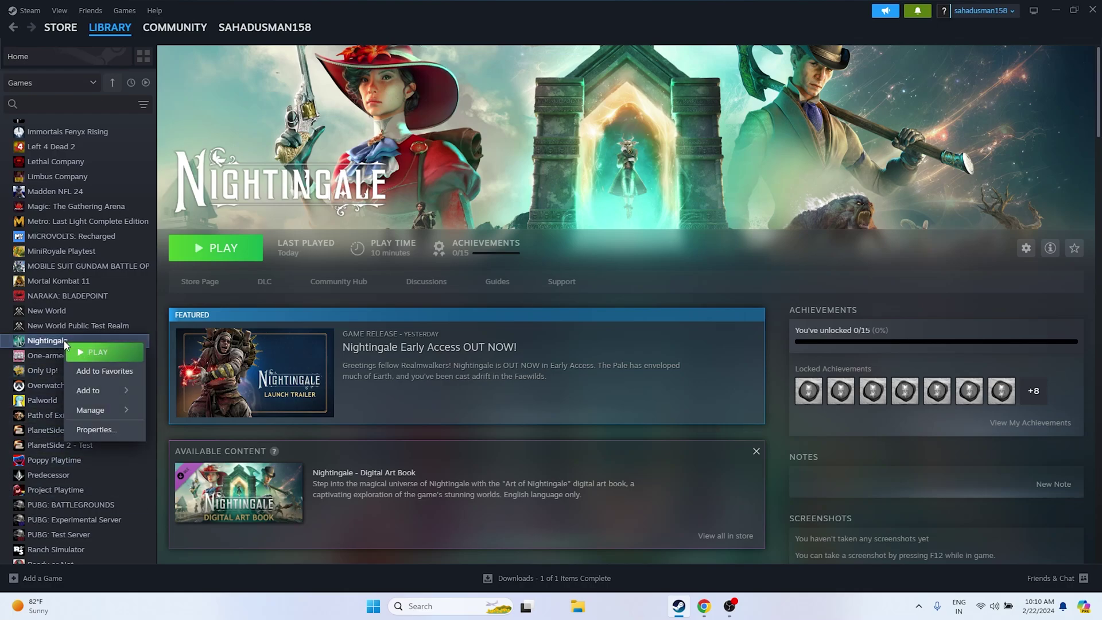
pyautogui.click(80, 431)
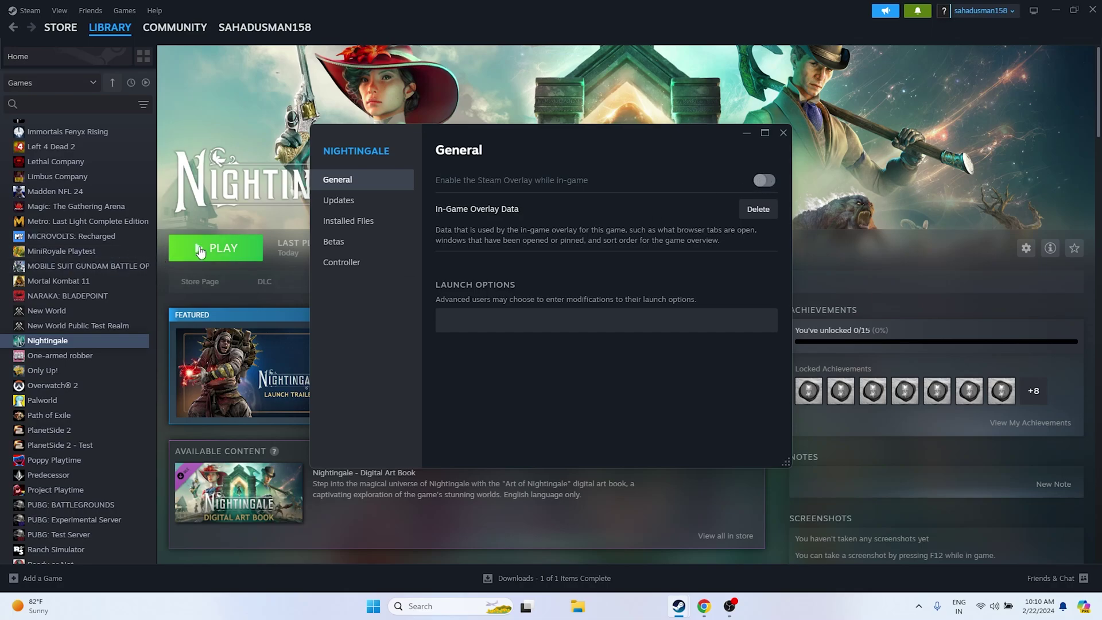
pyautogui.click(471, 322)
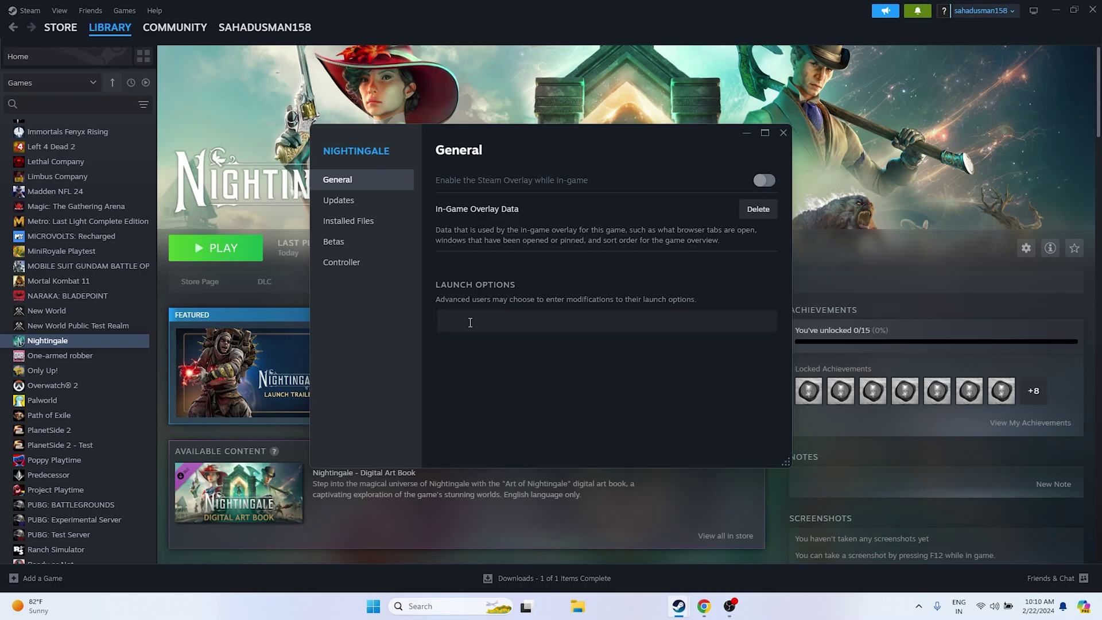
pyautogui.write('-dx11')
pyautogui.click(783, 134)
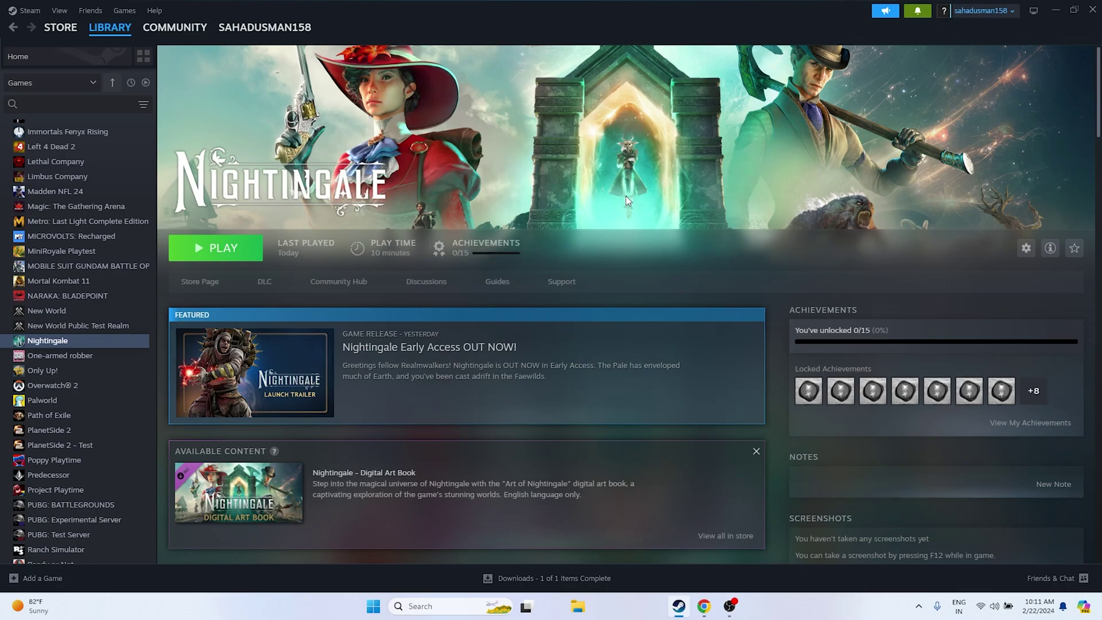
pyautogui.click(1060, 13)
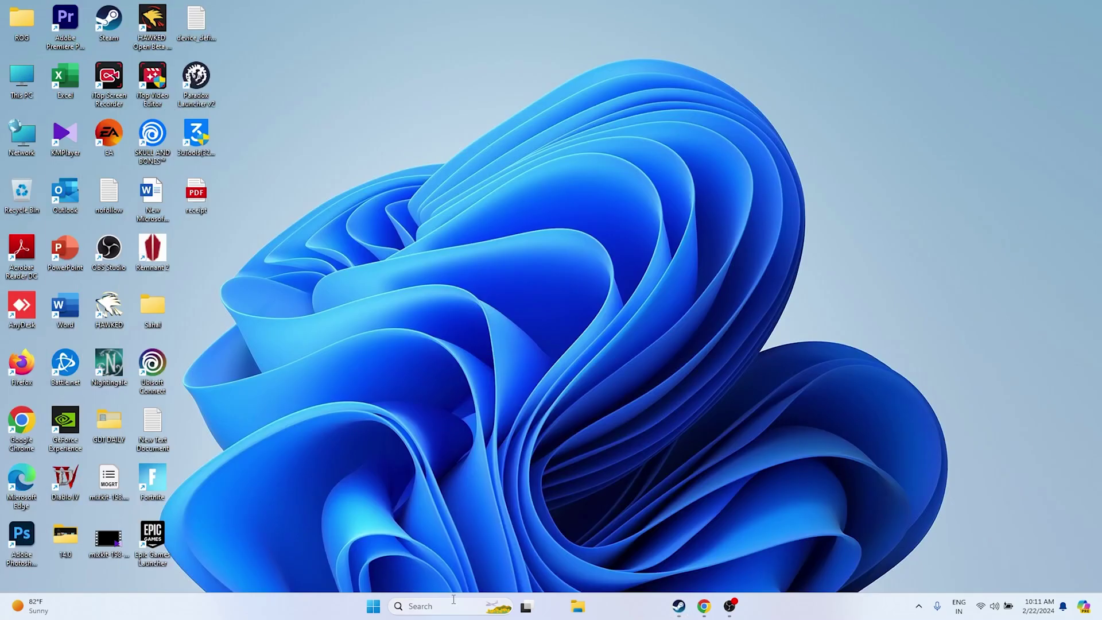
# - Open System Configuration, disable all services and hide all Microsoft services in the services list
pyautogui.click(452, 609)
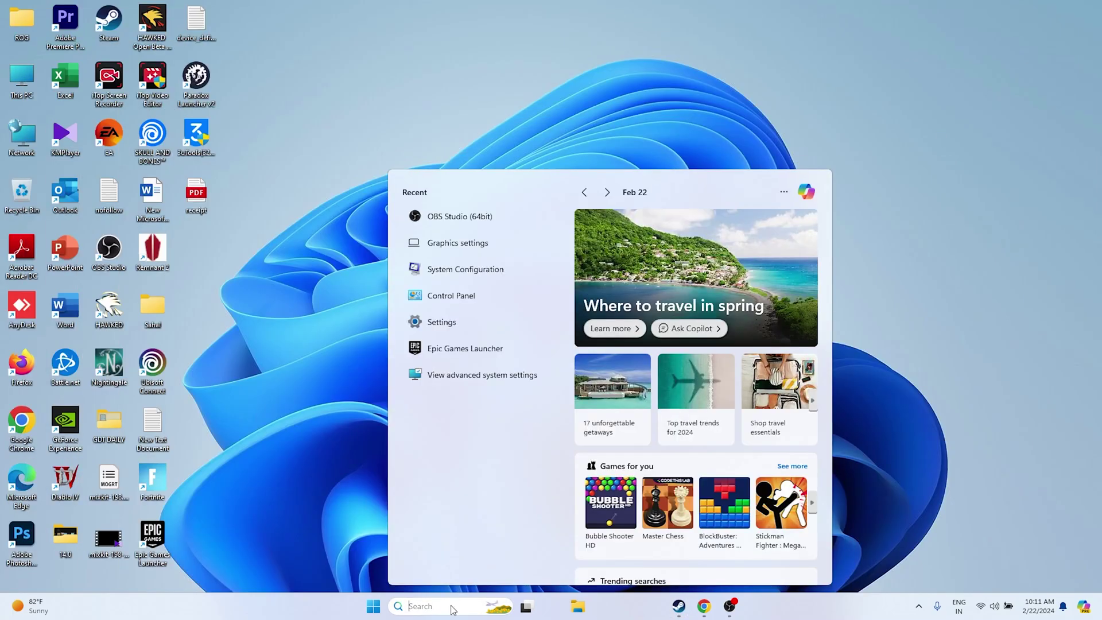
pyautogui.click(499, 274)
pyautogui.click(466, 215)
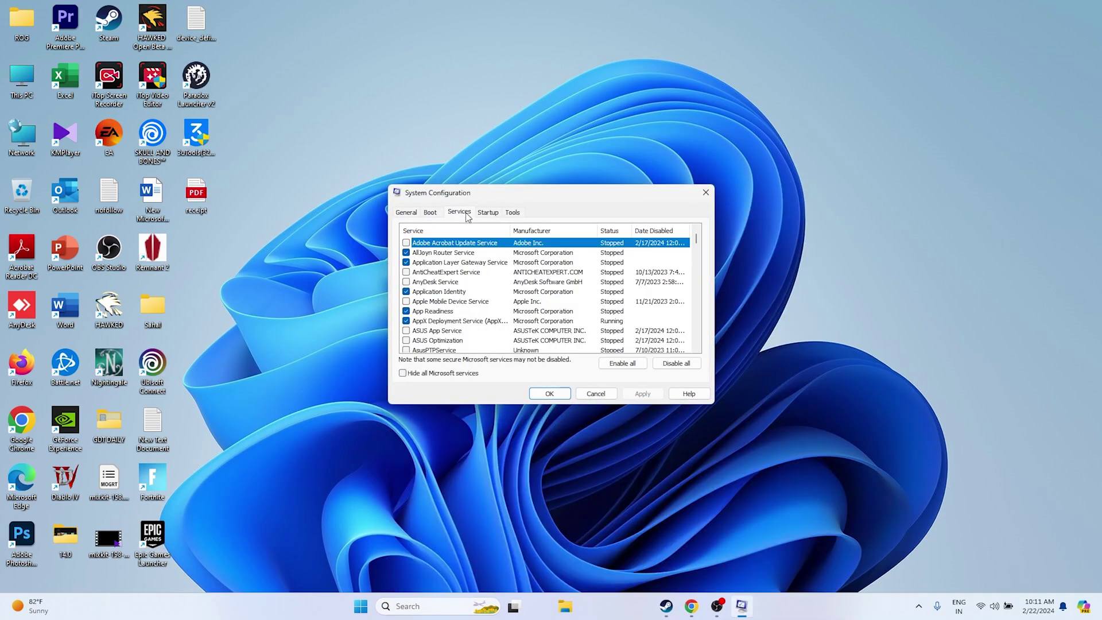
pyautogui.click(676, 363)
pyautogui.click(404, 373)
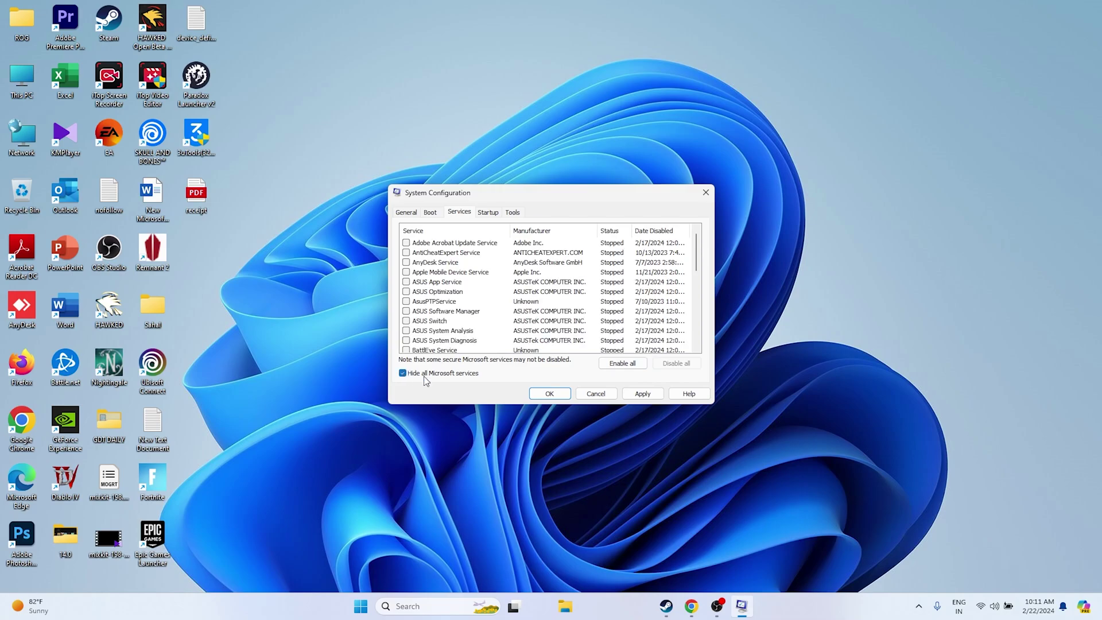
# - Apply the service changes and exit System Configuration without restarting the computer
pyautogui.click(649, 400)
pyautogui.click(550, 394)
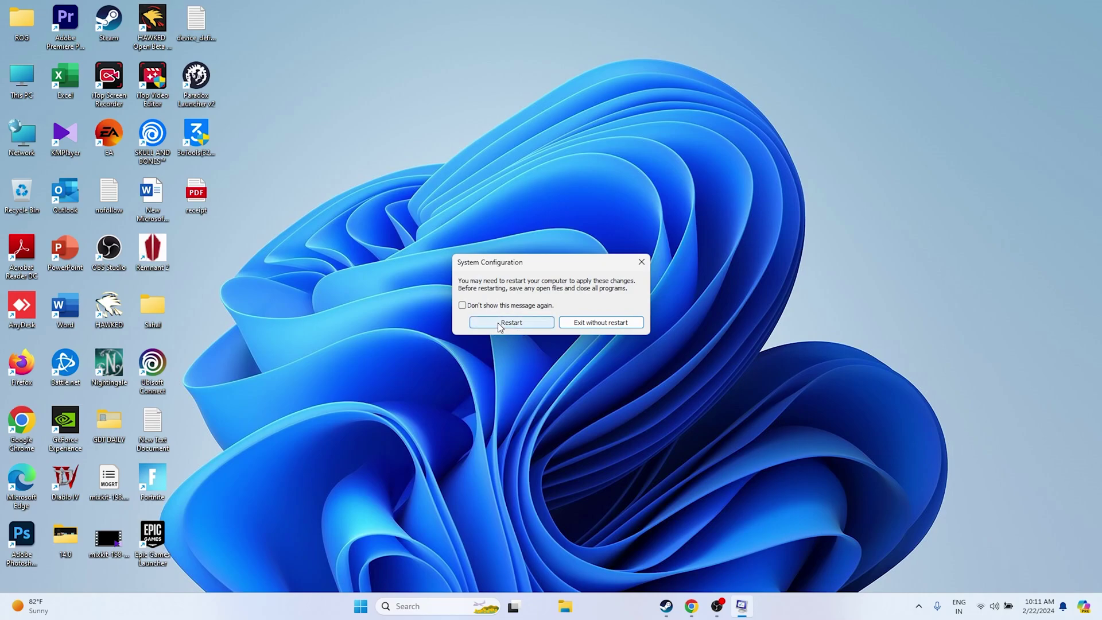
pyautogui.click(600, 323)
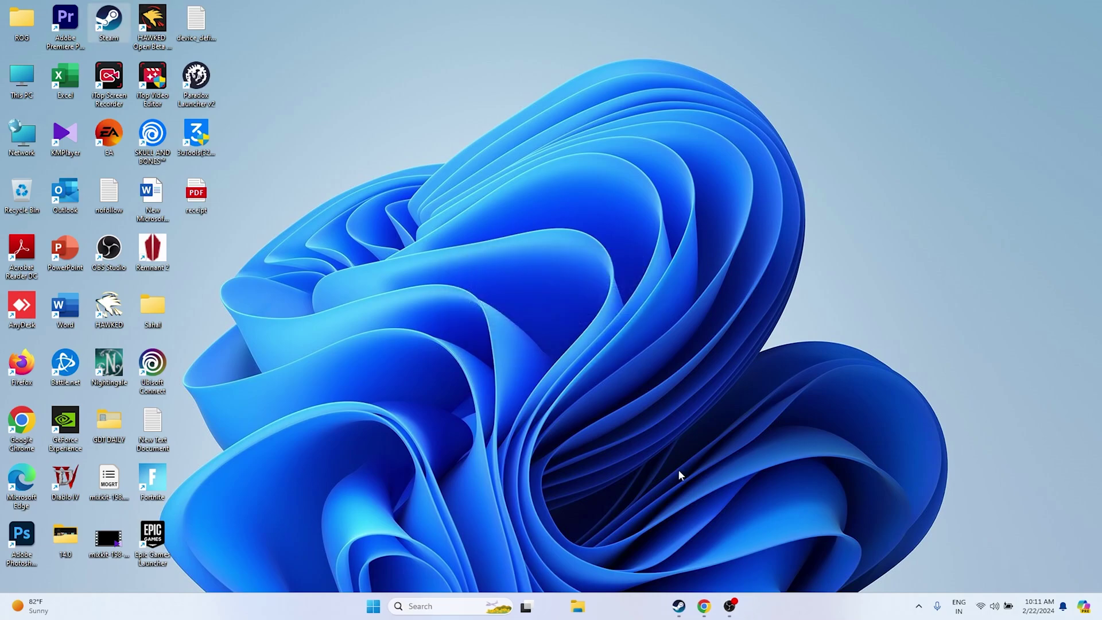
pyautogui.click(679, 606)
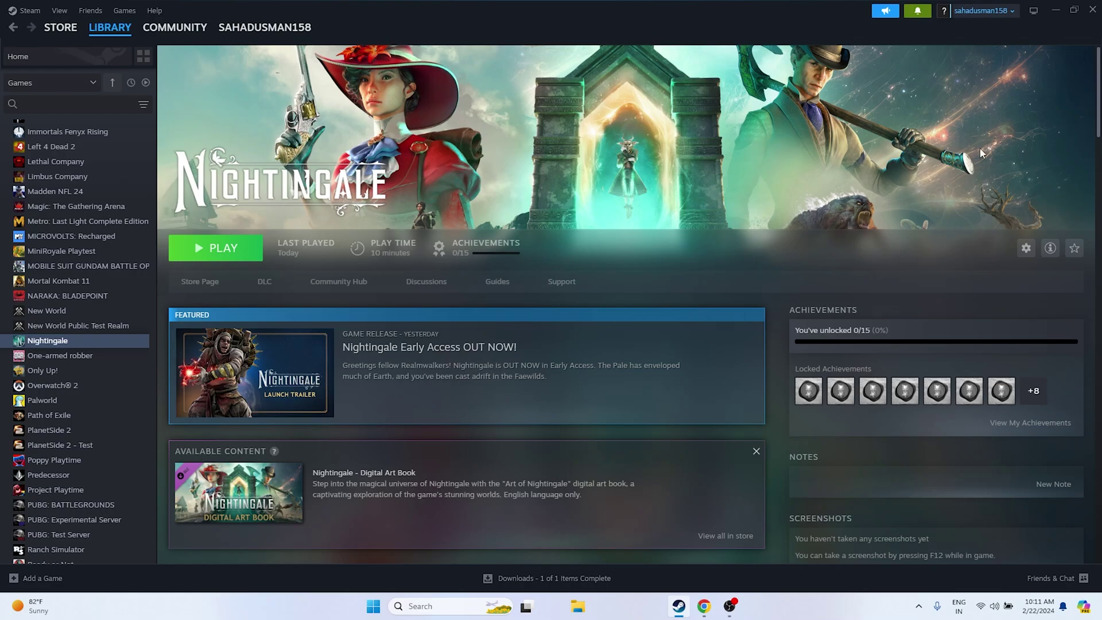
pyautogui.click(1056, 10)
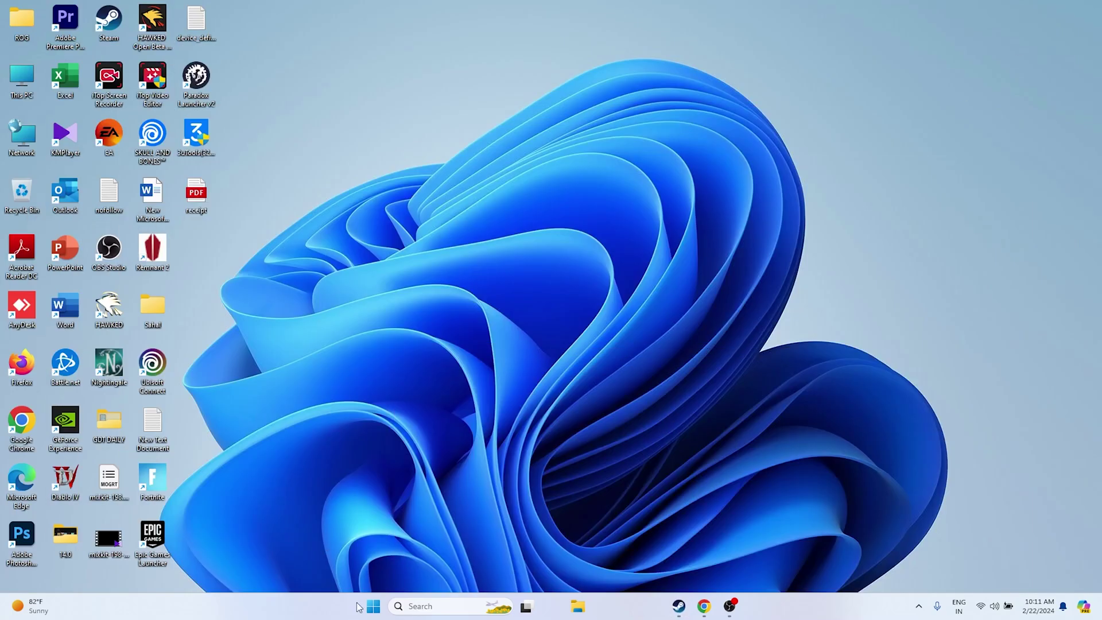
# - Open Task Manager full size and view the end-task option for the CTF Loader background process
pyautogui.rightClick(375, 606)
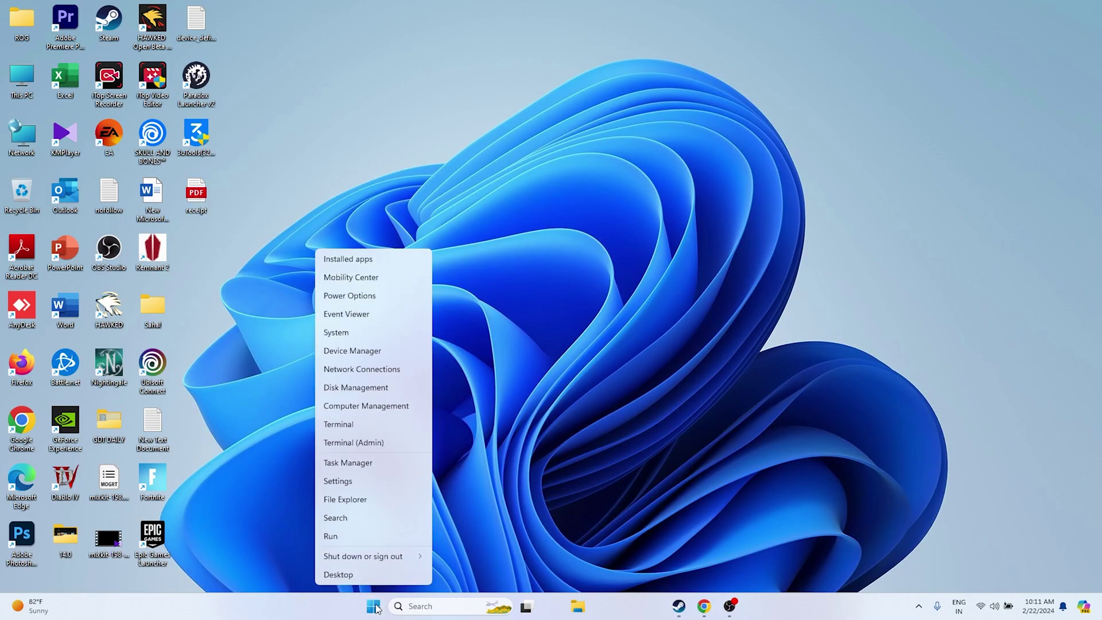
pyautogui.click(376, 467)
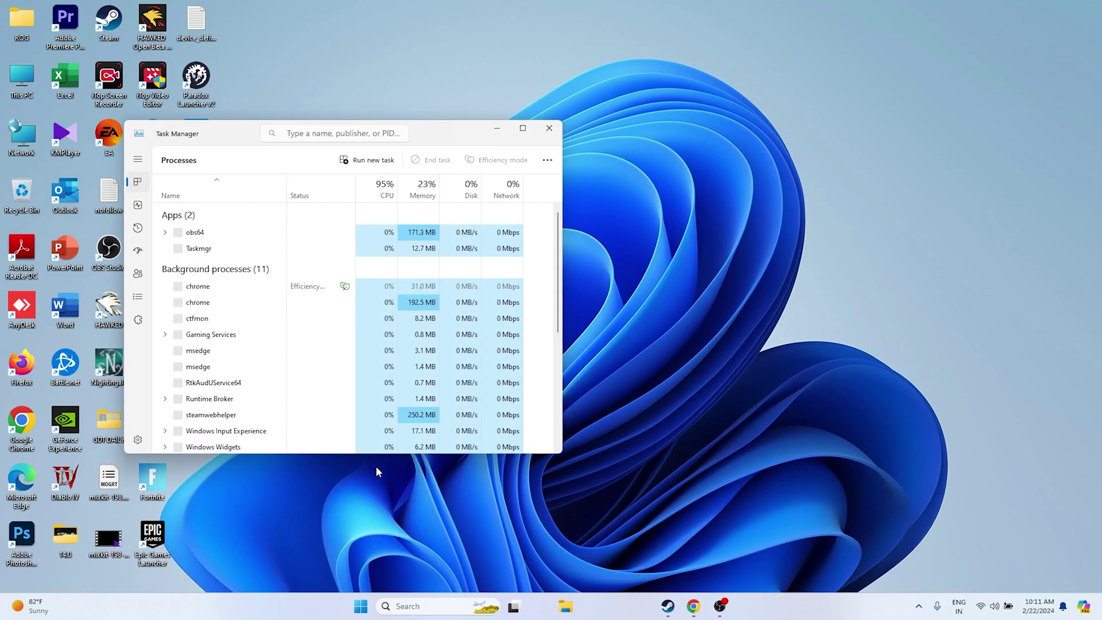
pyautogui.click(523, 127)
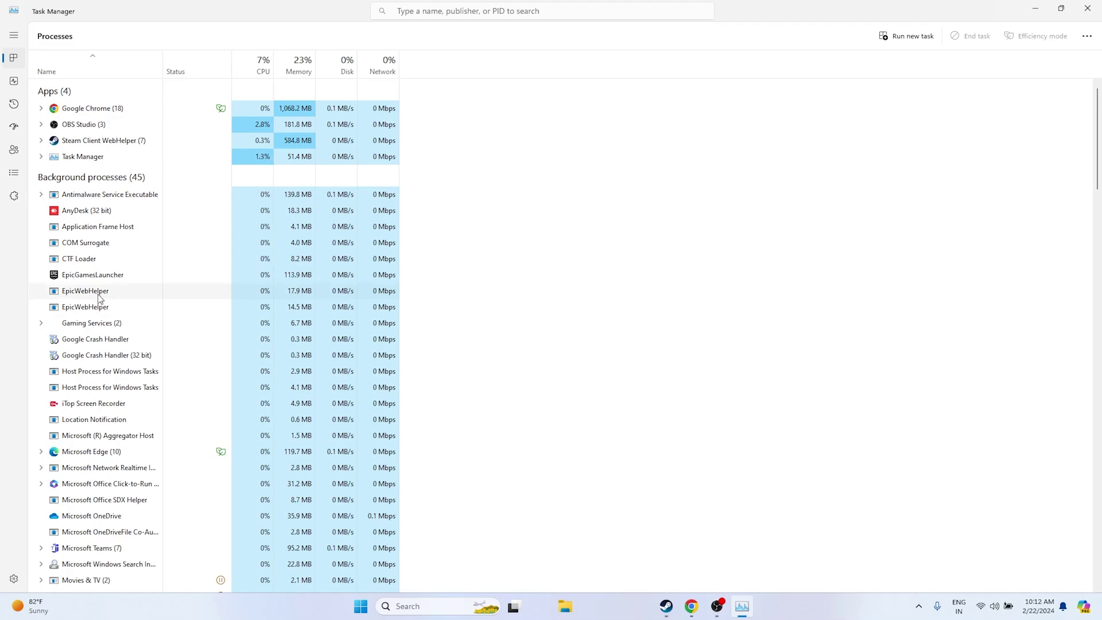
pyautogui.rightClick(107, 259)
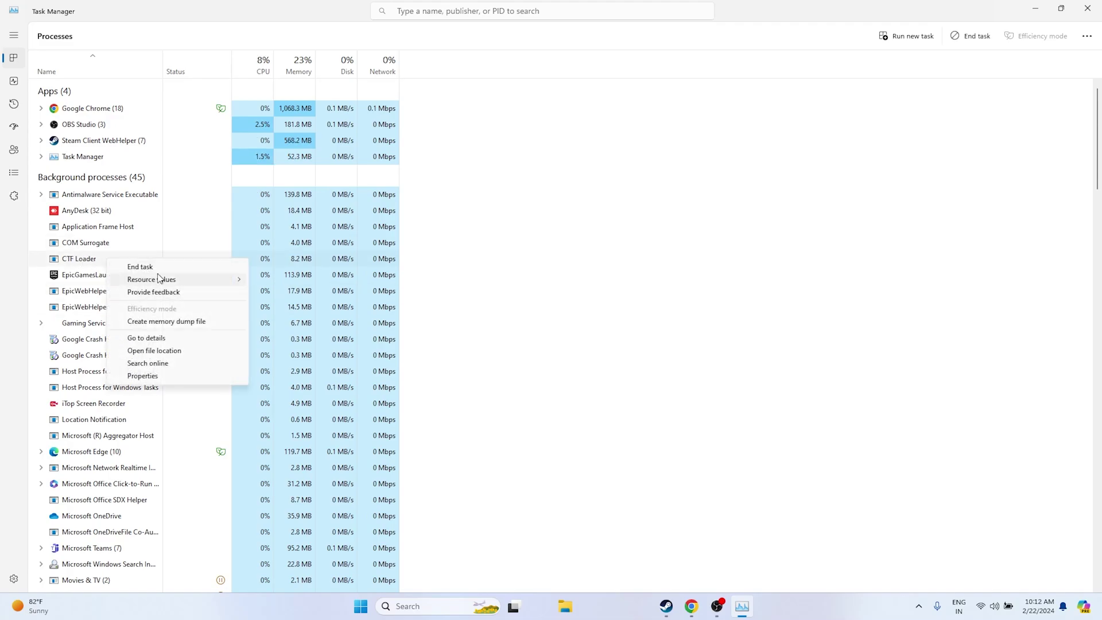
pyautogui.click(575, 292)
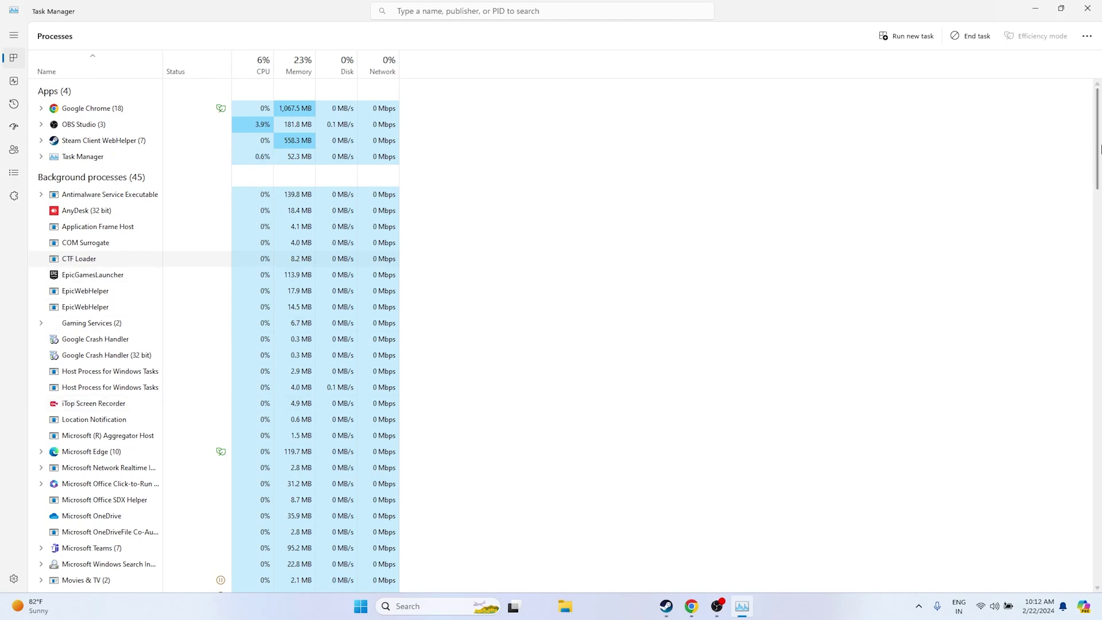
pyautogui.click(1088, 8)
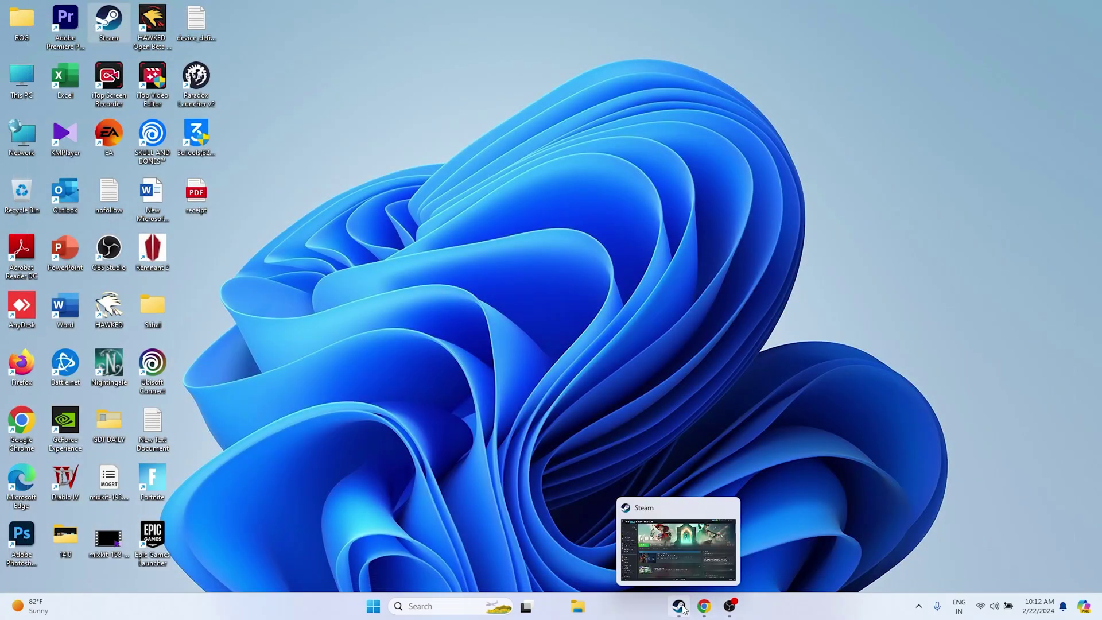
pyautogui.click(680, 606)
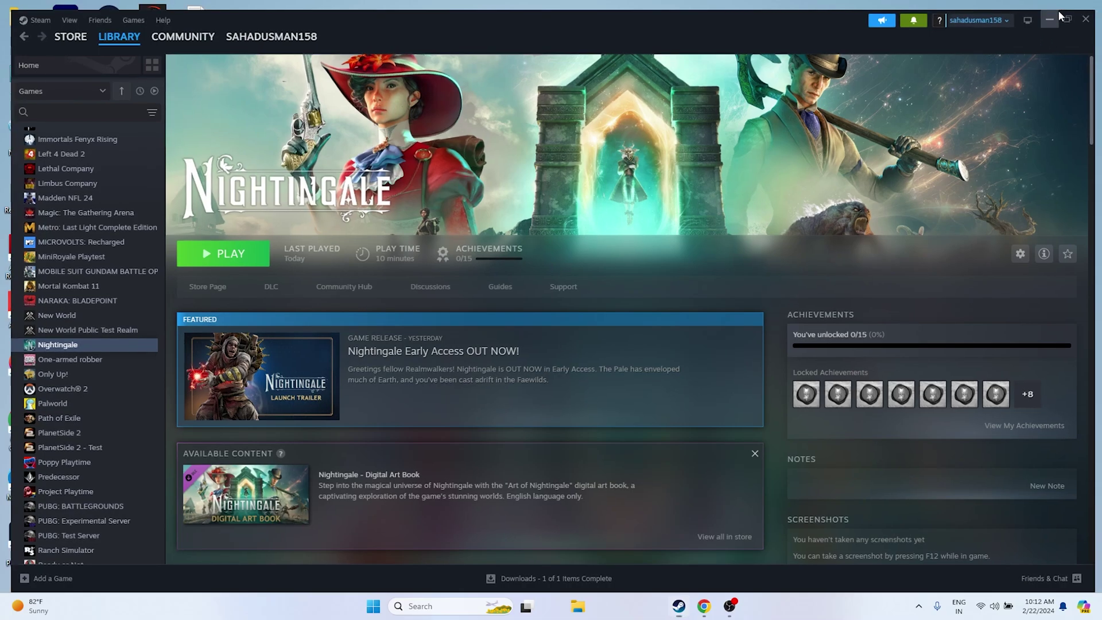
pyautogui.click(1057, 11)
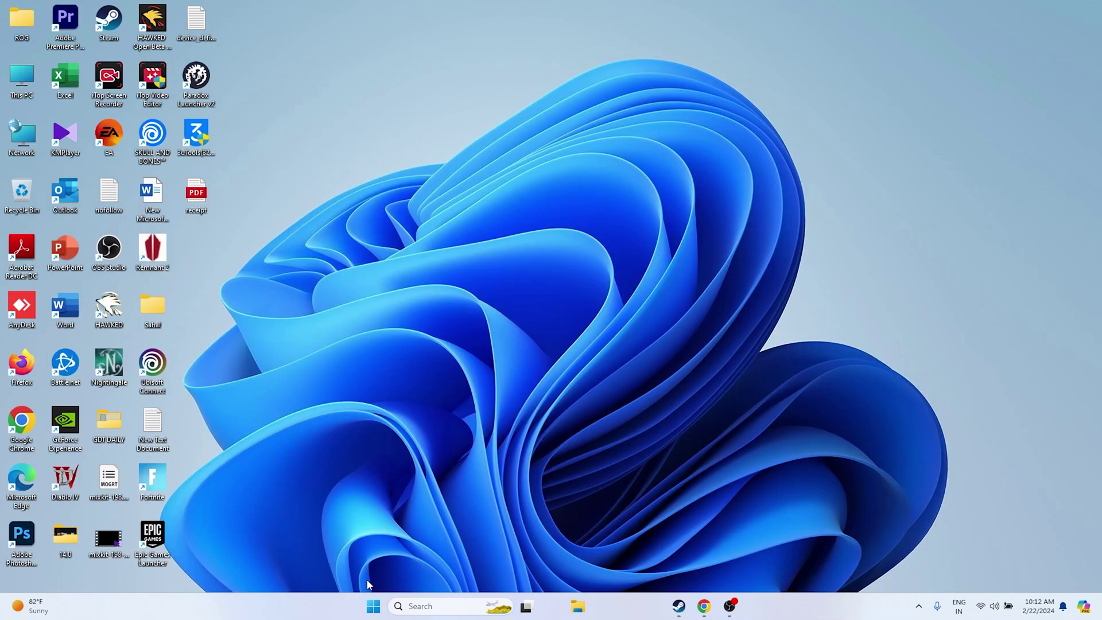
# - Open the Windows Graphics settings and start browsing for a desktop app to add to the custom options
pyautogui.click(414, 607)
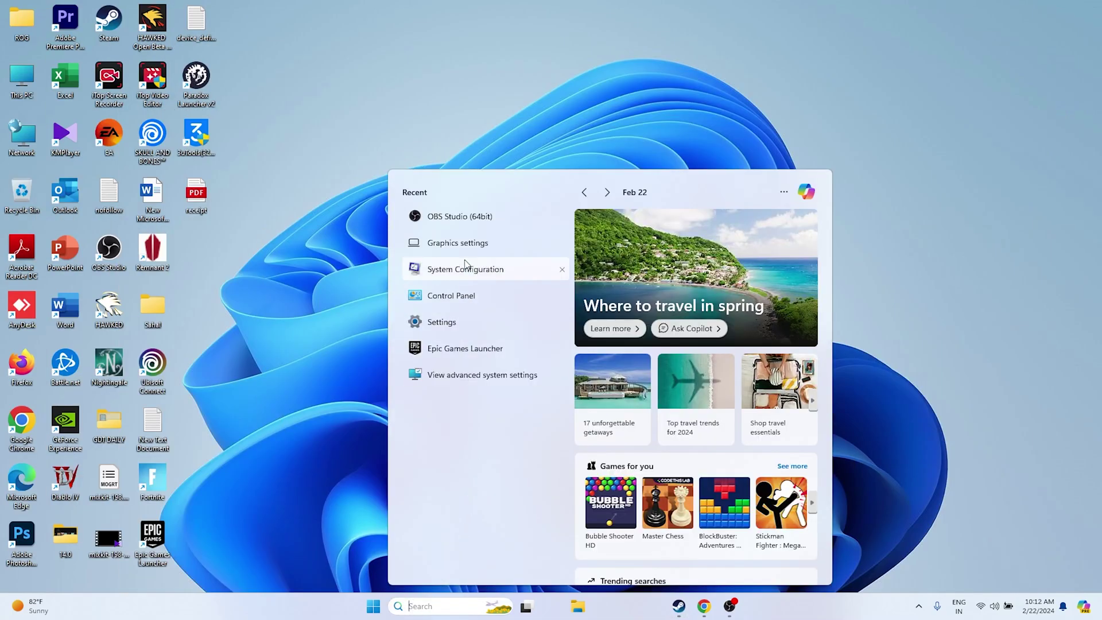
pyautogui.click(464, 246)
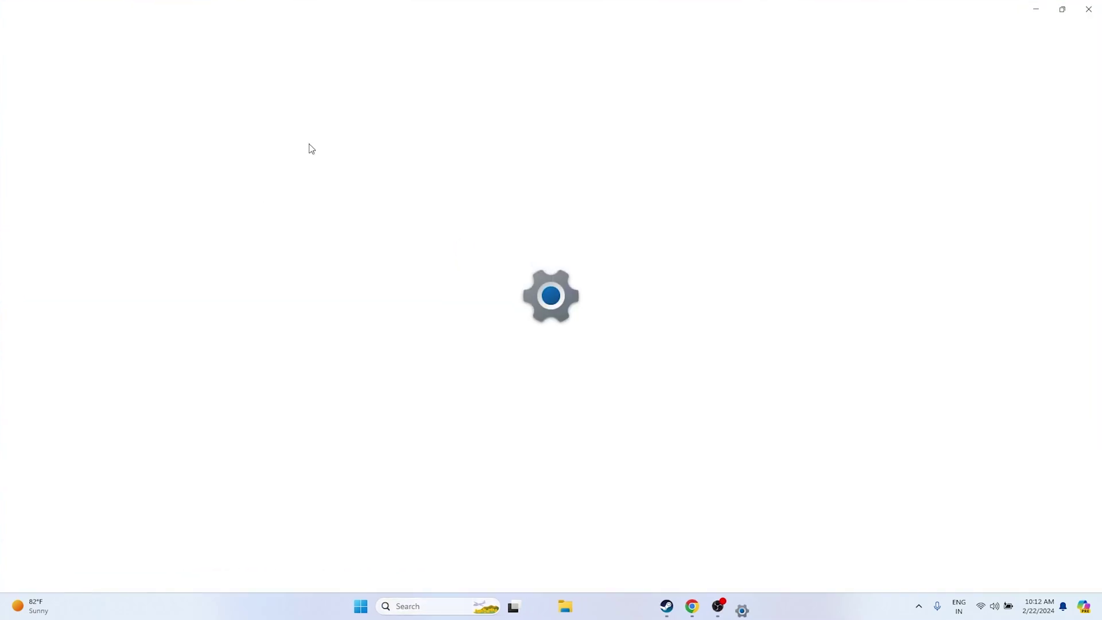
pyautogui.scroll(-3, 842, 192)
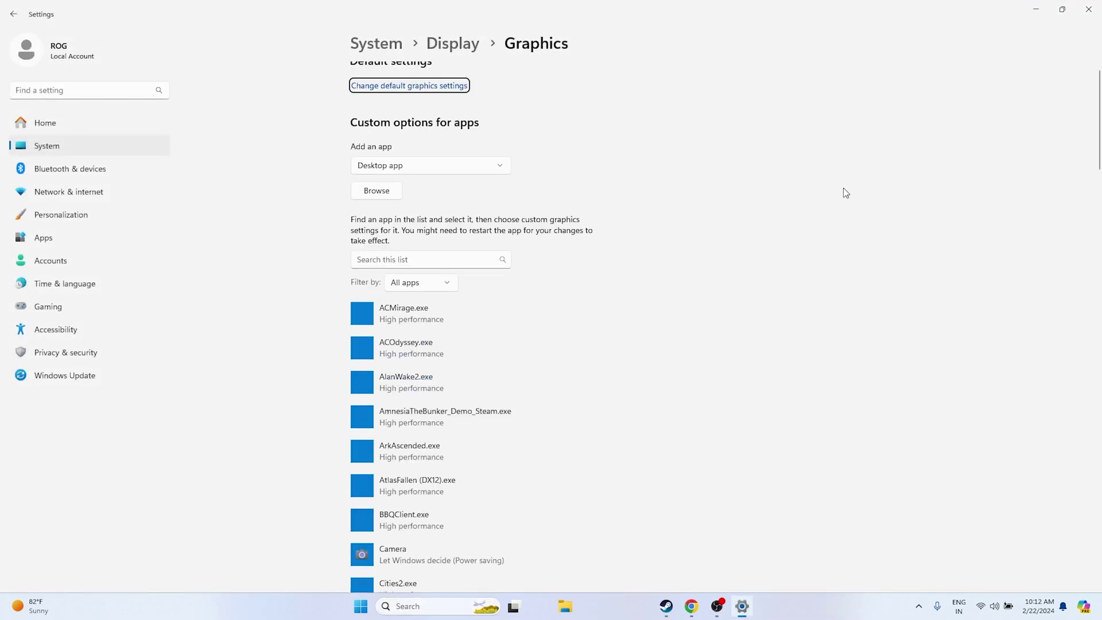
pyautogui.scroll(1, 846, 192)
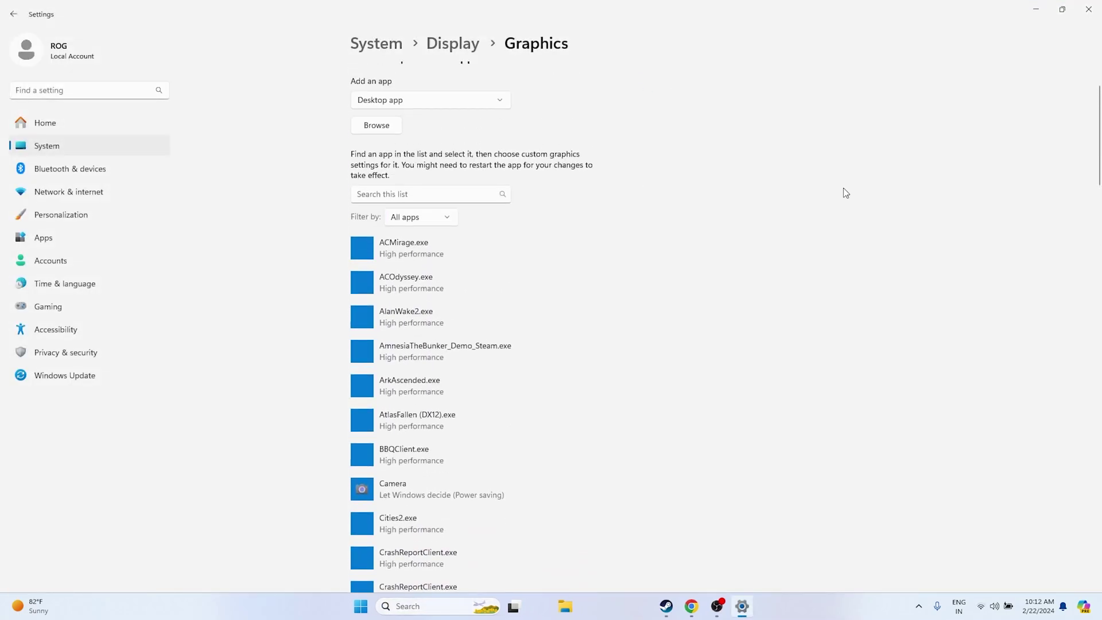
pyautogui.scroll(-10, 846, 192)
pyautogui.scroll(12, 846, 193)
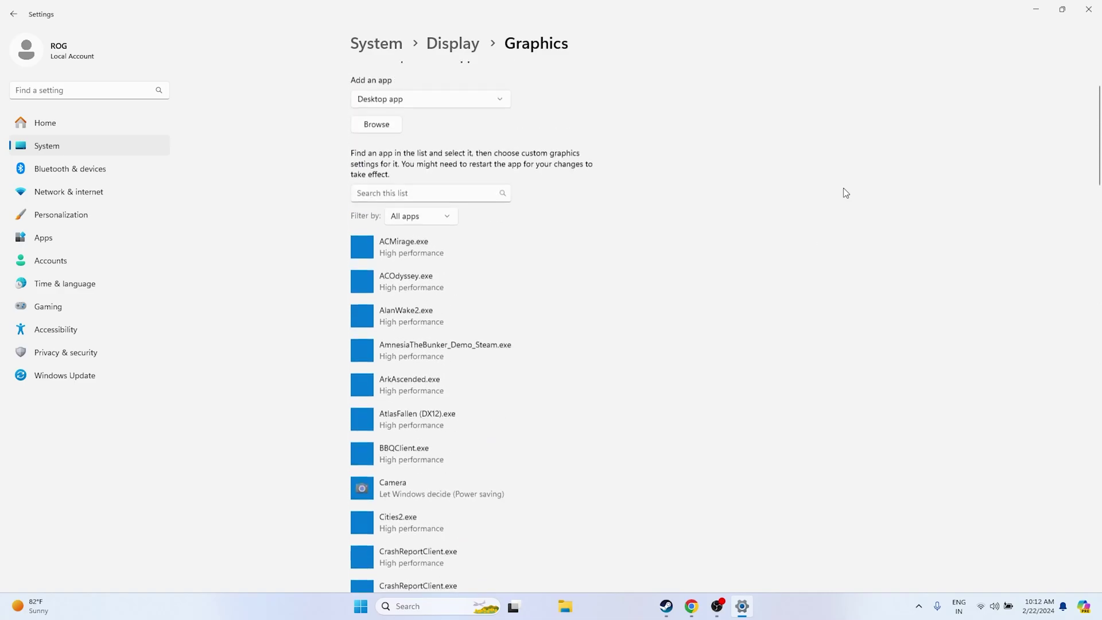
pyautogui.click(368, 204)
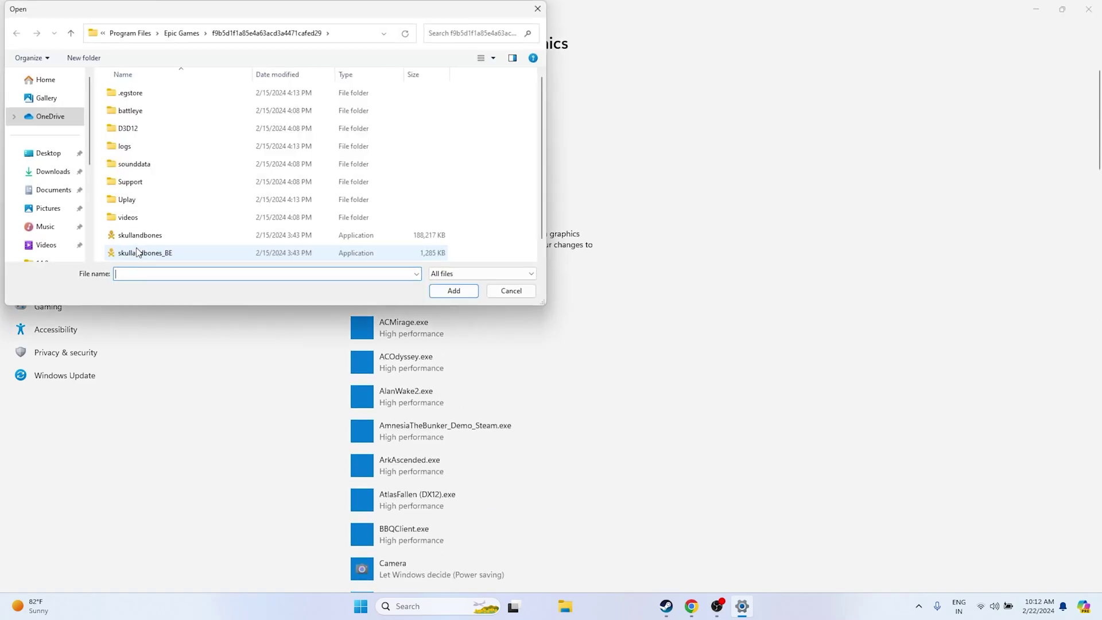
# - Browse to the C:\Program Files (x86)\Steam\steamapps\common folder in the file selection dialog
pyautogui.scroll(-5, 46, 173)
pyautogui.click(46, 206)
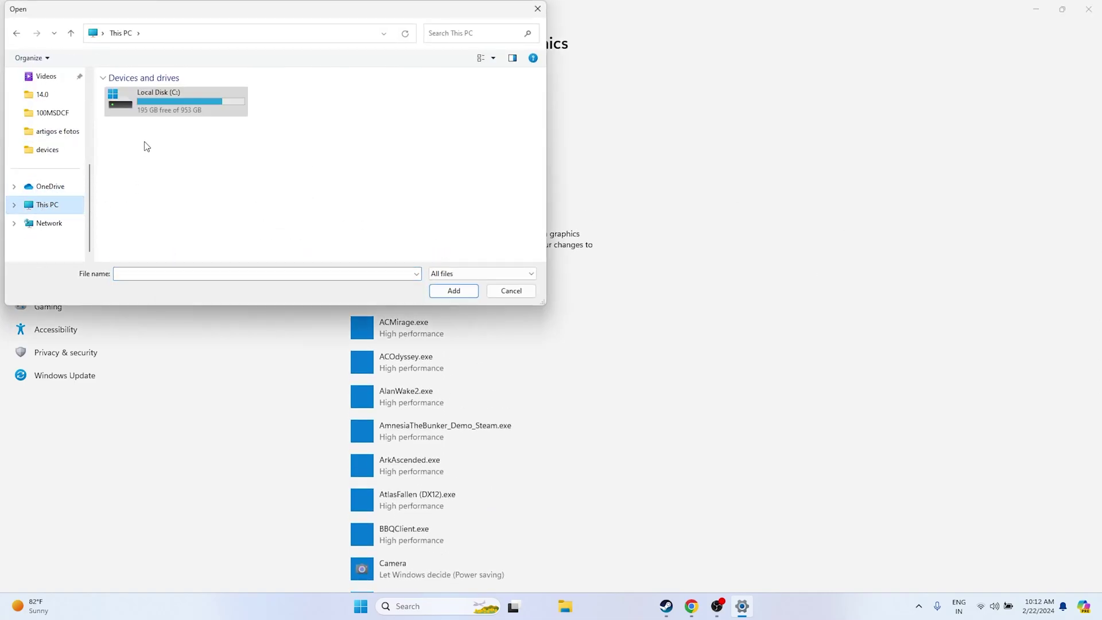
pyautogui.doubleClick(157, 105)
pyautogui.doubleClick(166, 199)
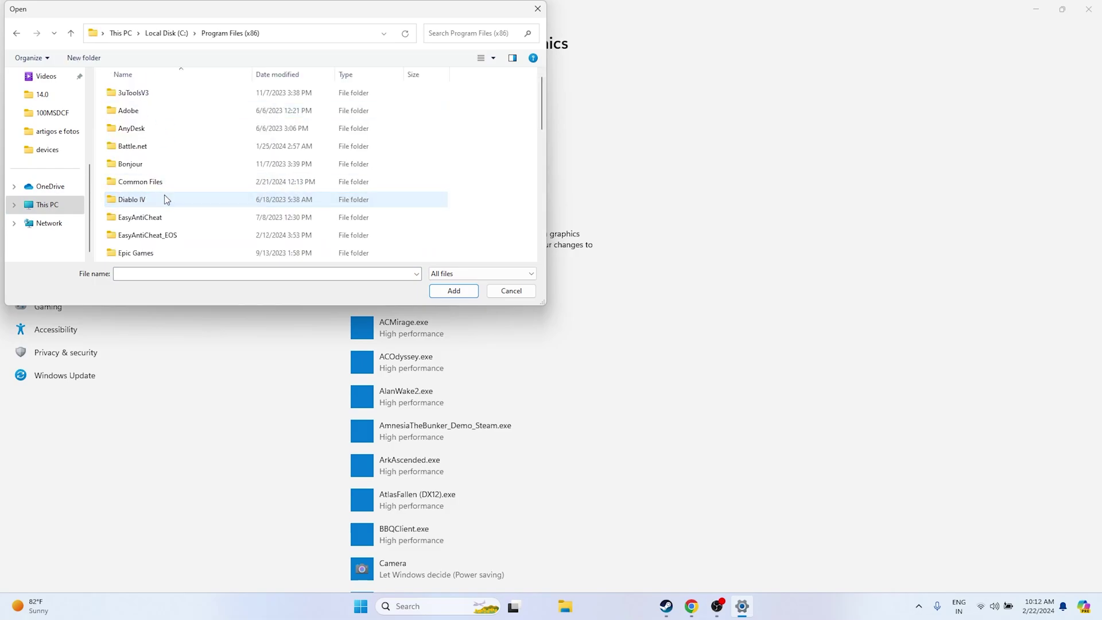
pyautogui.scroll(-6, 161, 195)
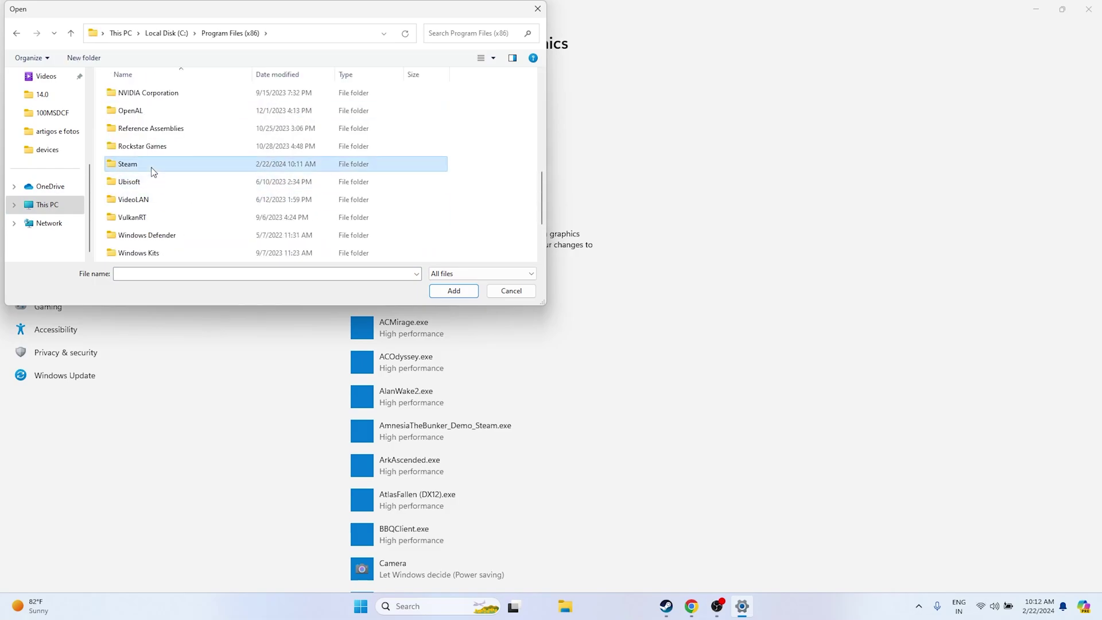
pyautogui.doubleClick(152, 165)
pyautogui.scroll(-3, 172, 165)
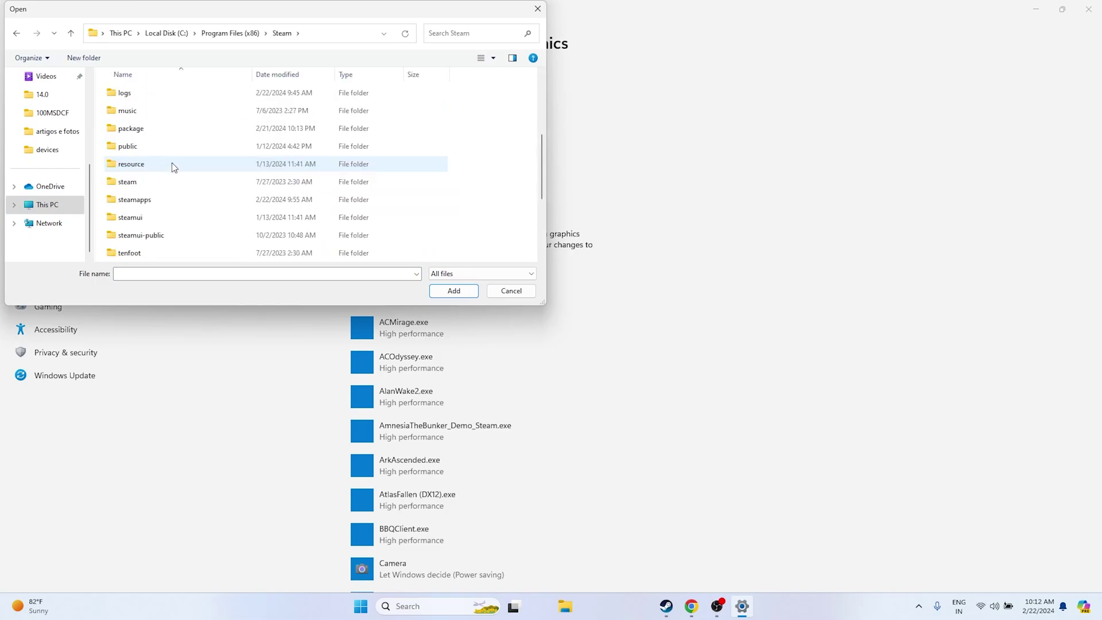
pyautogui.doubleClick(144, 200)
pyautogui.doubleClick(139, 93)
# - Add the NWXClient application from the Nightingale folder to the custom graphics list
pyautogui.scroll(-10, 179, 166)
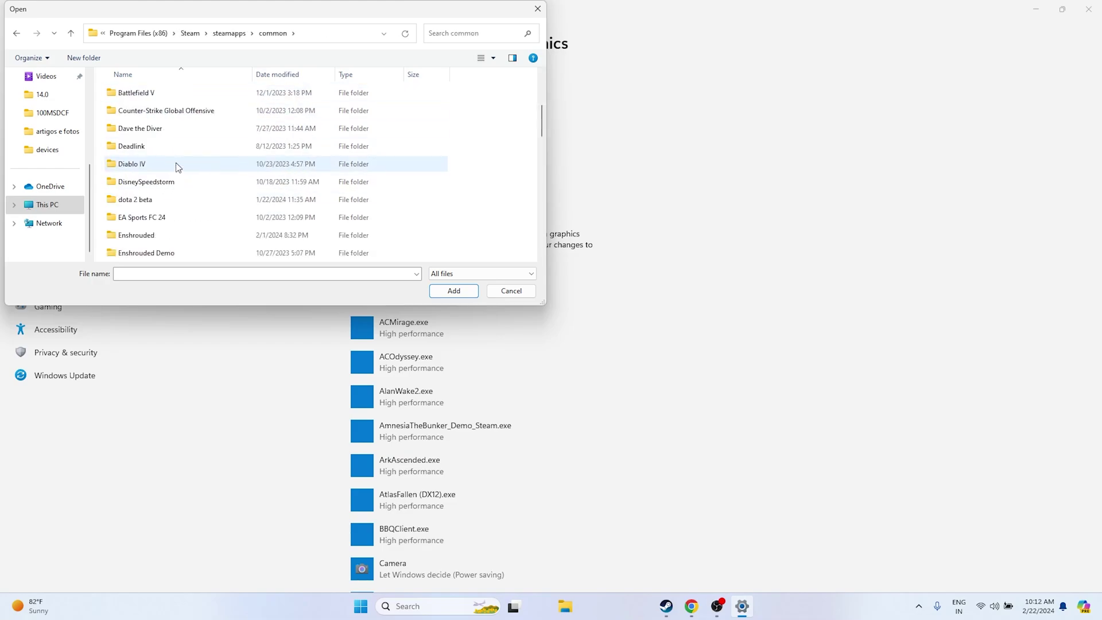
pyautogui.scroll(-2, 176, 163)
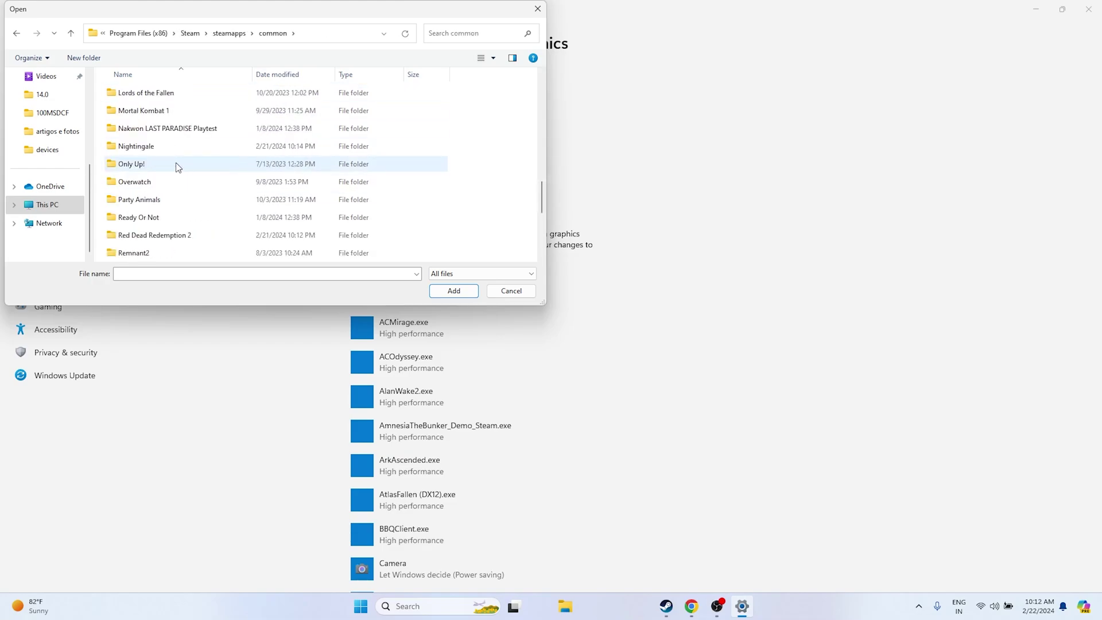
pyautogui.doubleClick(154, 147)
pyautogui.click(137, 128)
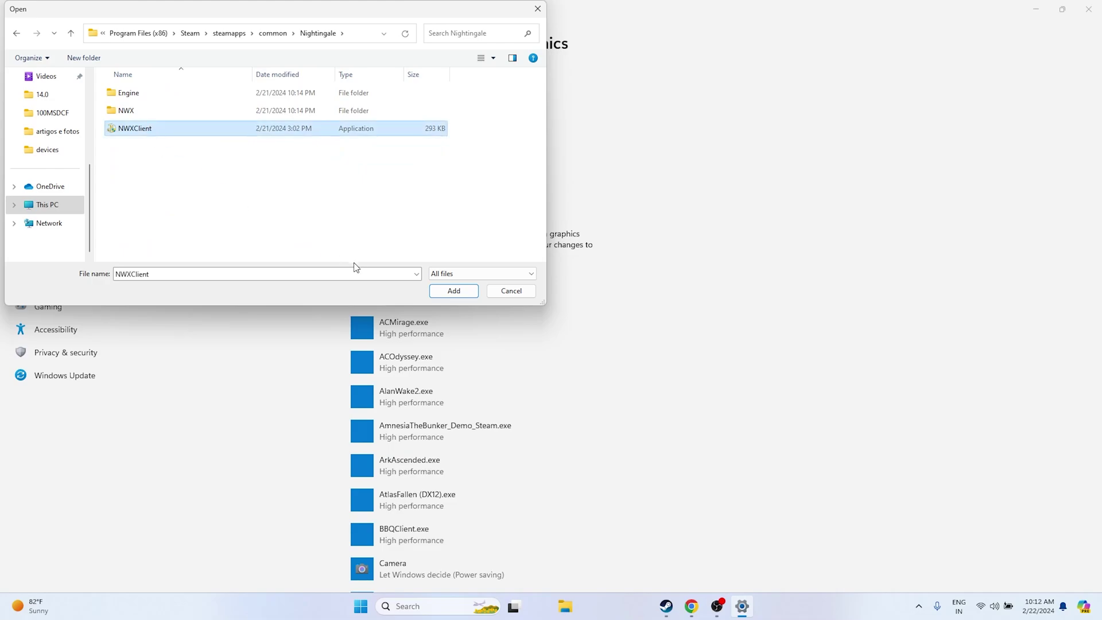
pyautogui.click(454, 291)
# - Set the graphics preference of the added Nightingale entry to High performance, save it and close Settings
pyautogui.scroll(-2, 720, 225)
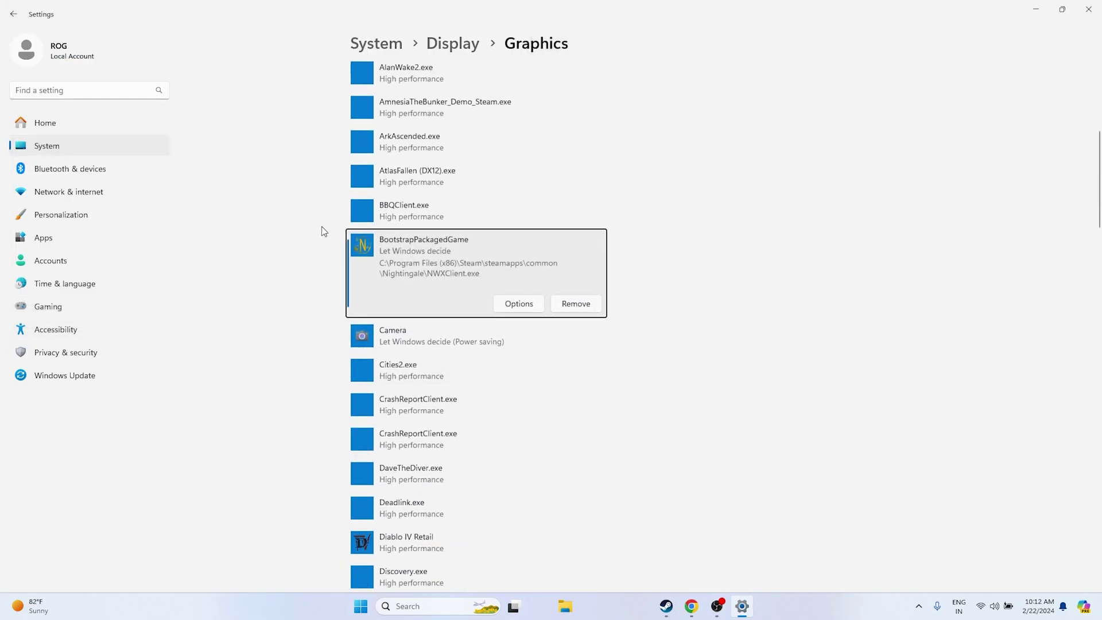
pyautogui.click(519, 304)
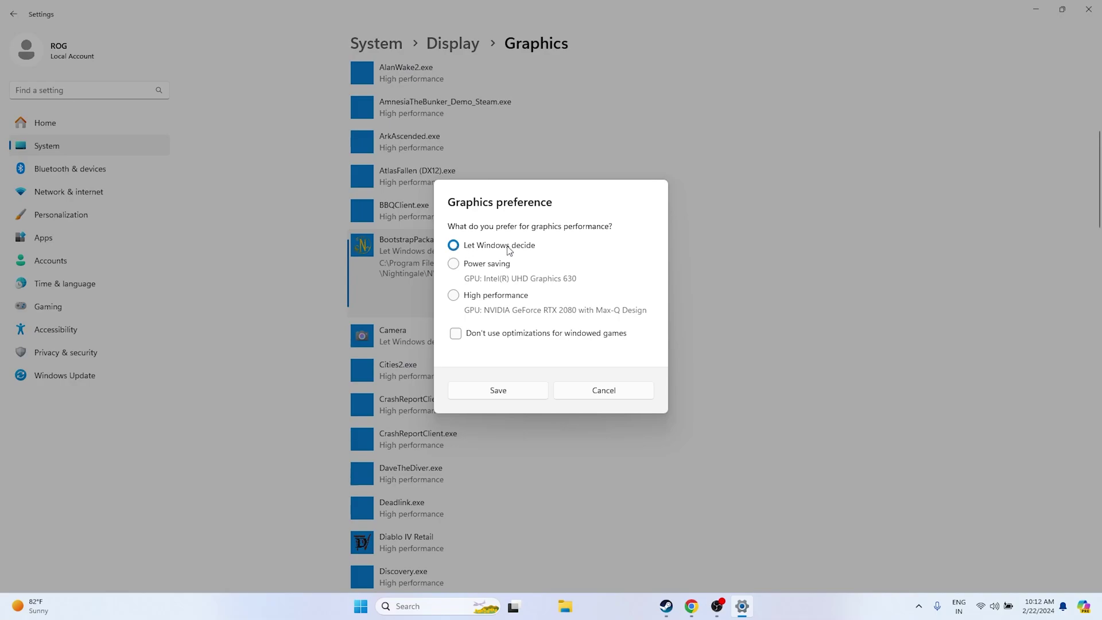
pyautogui.click(458, 295)
pyautogui.click(525, 393)
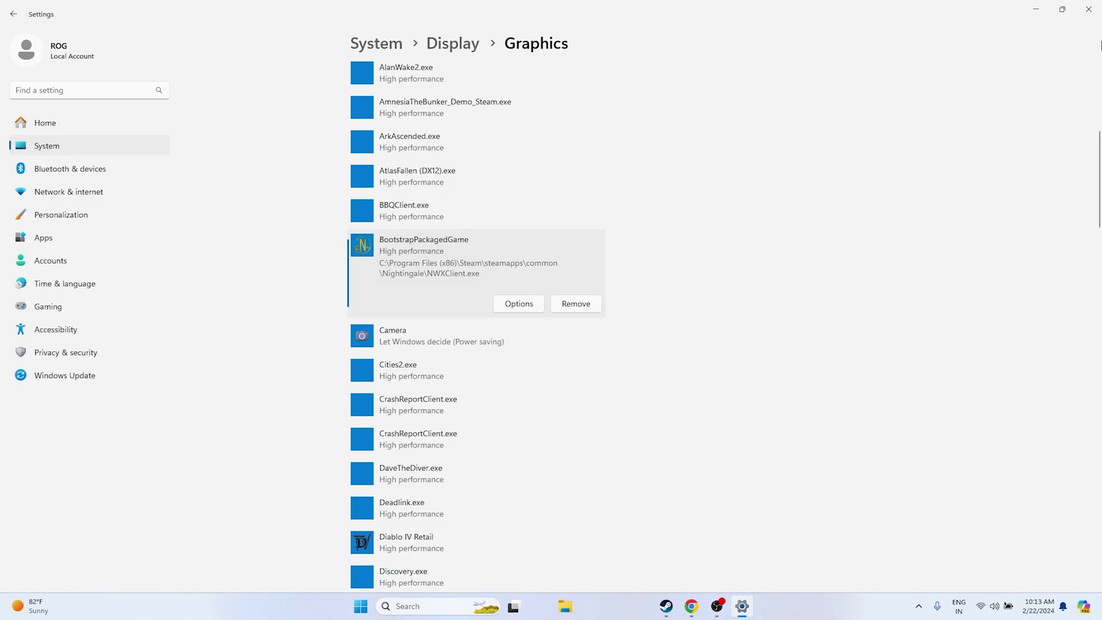
pyautogui.click(1089, 10)
# - Switch to Steam to view the Nightingale library page, and return to the desktop
pyautogui.click(677, 608)
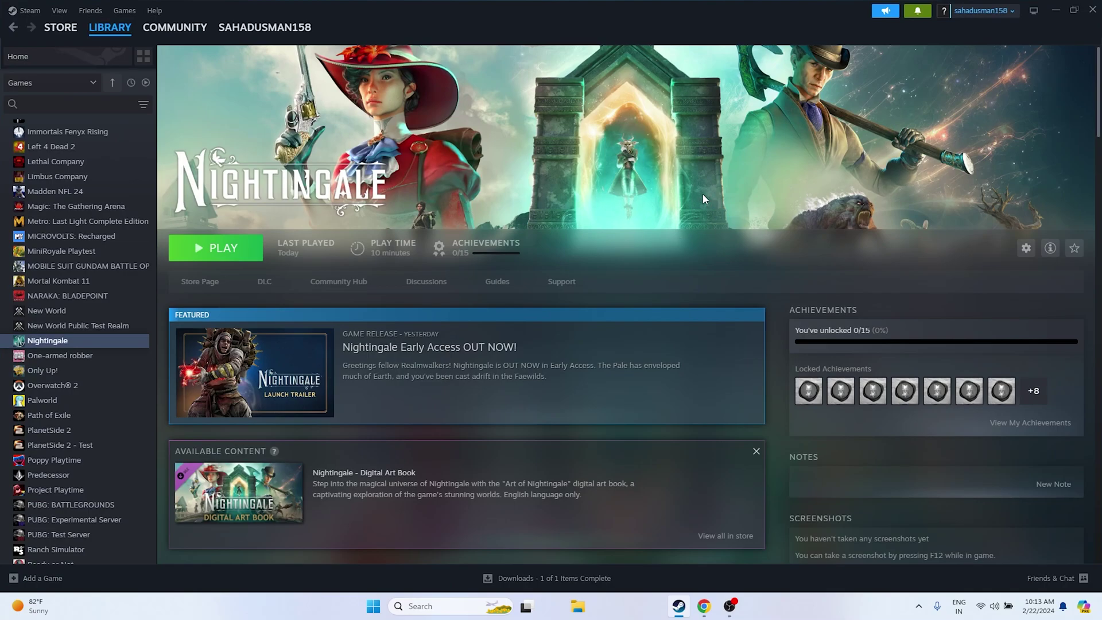
pyautogui.click(1056, 10)
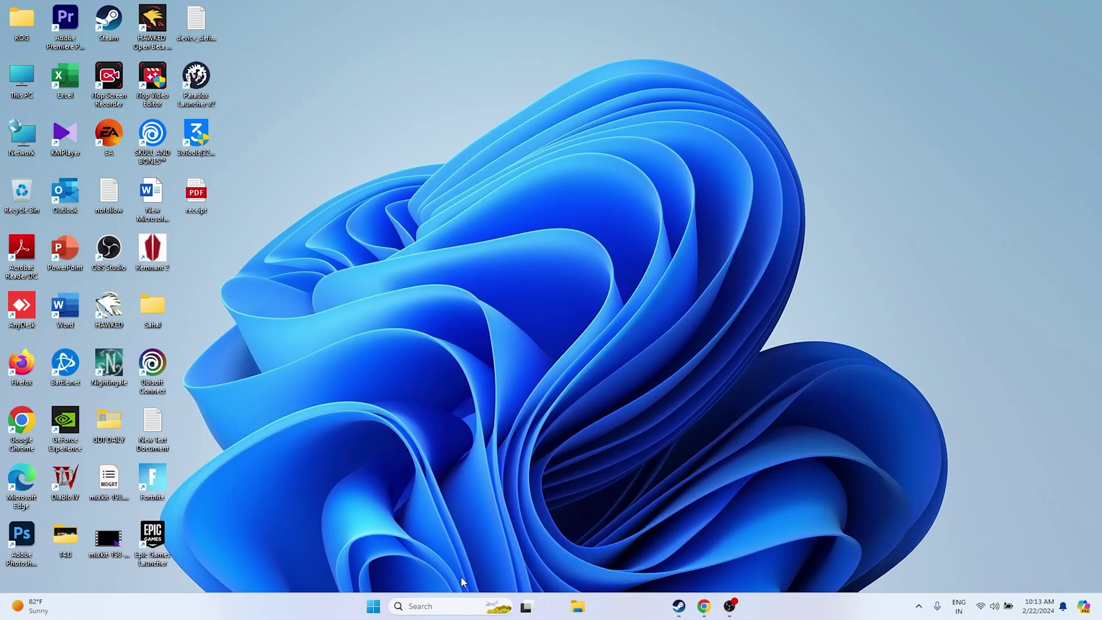
pyautogui.click(425, 607)
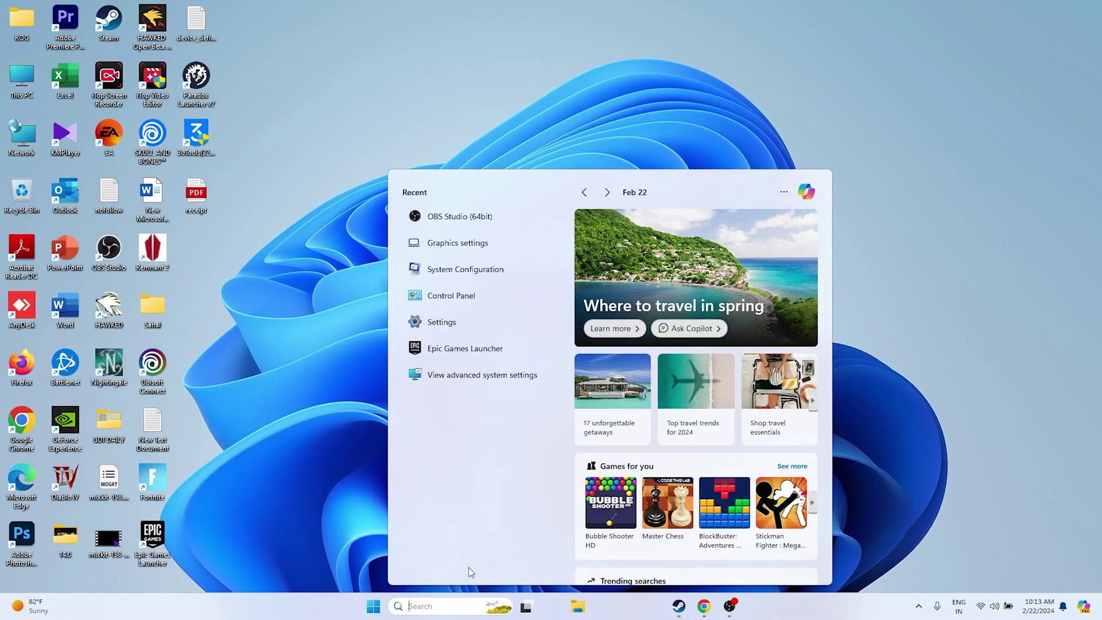
pyautogui.click(309, 372)
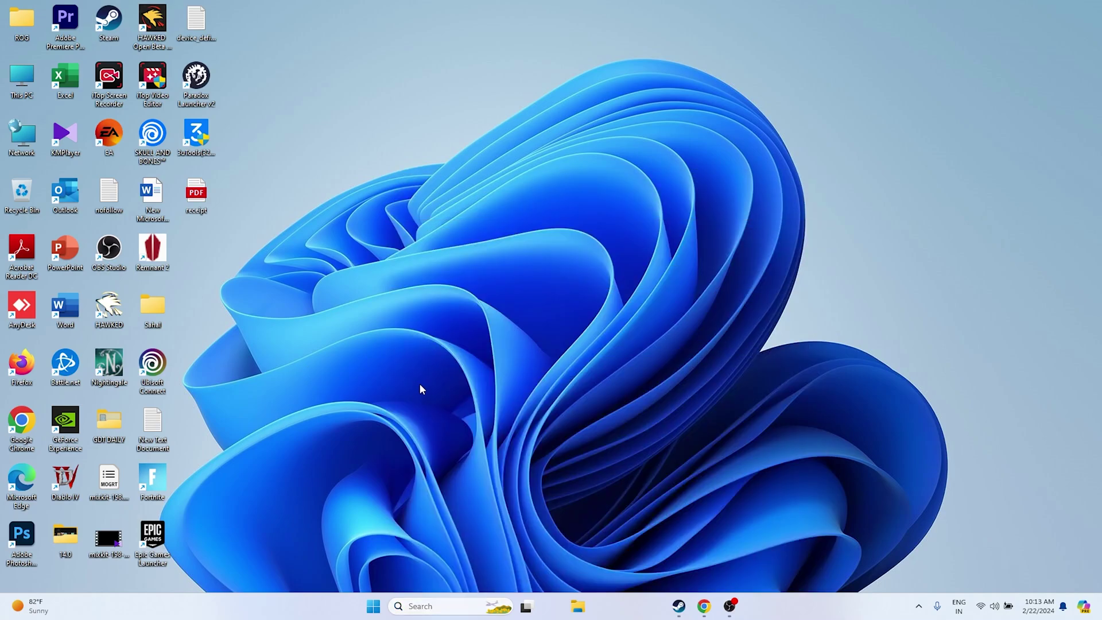
# - Open the virtual memory settings from the advanced system settings and choose a custom paging file size for drive C:
pyautogui.click(441, 604)
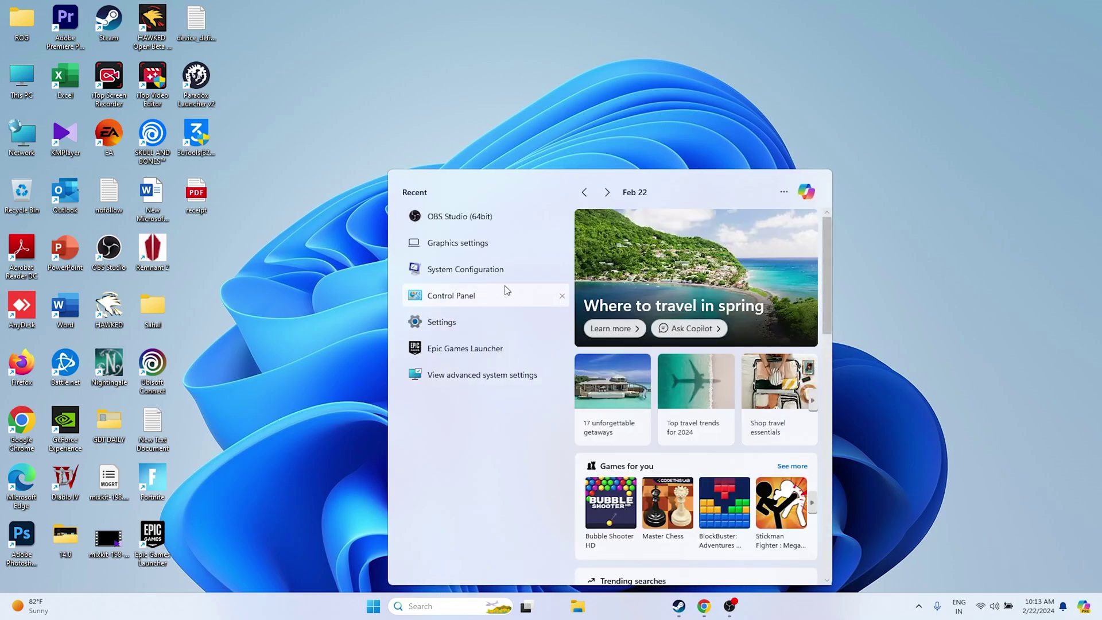
pyautogui.click(499, 376)
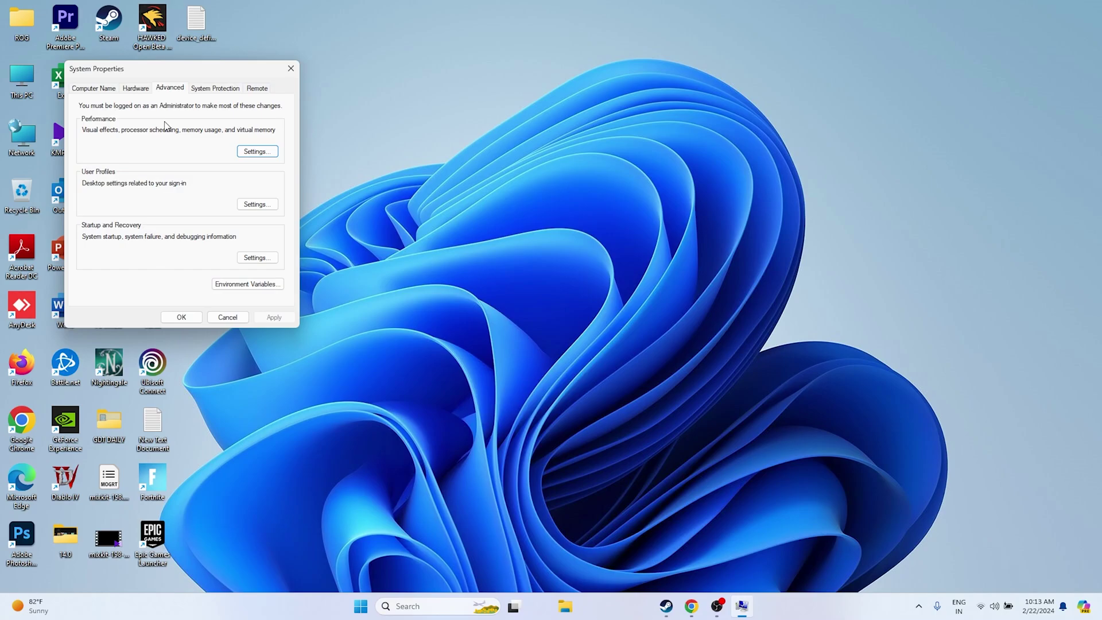
pyautogui.click(257, 151)
pyautogui.click(148, 132)
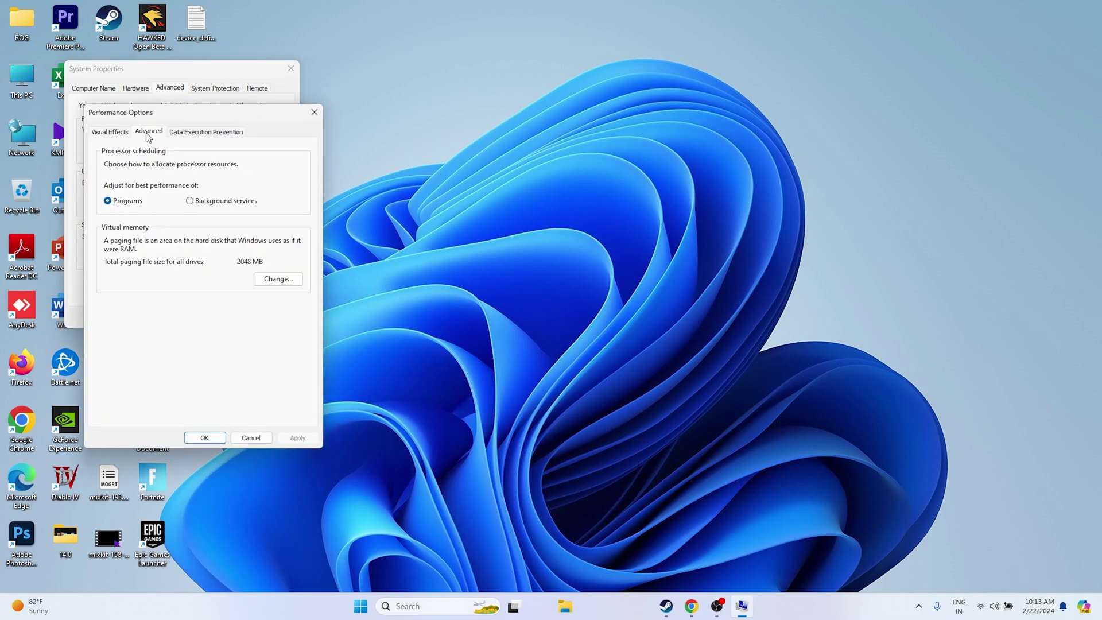
pyautogui.click(281, 281)
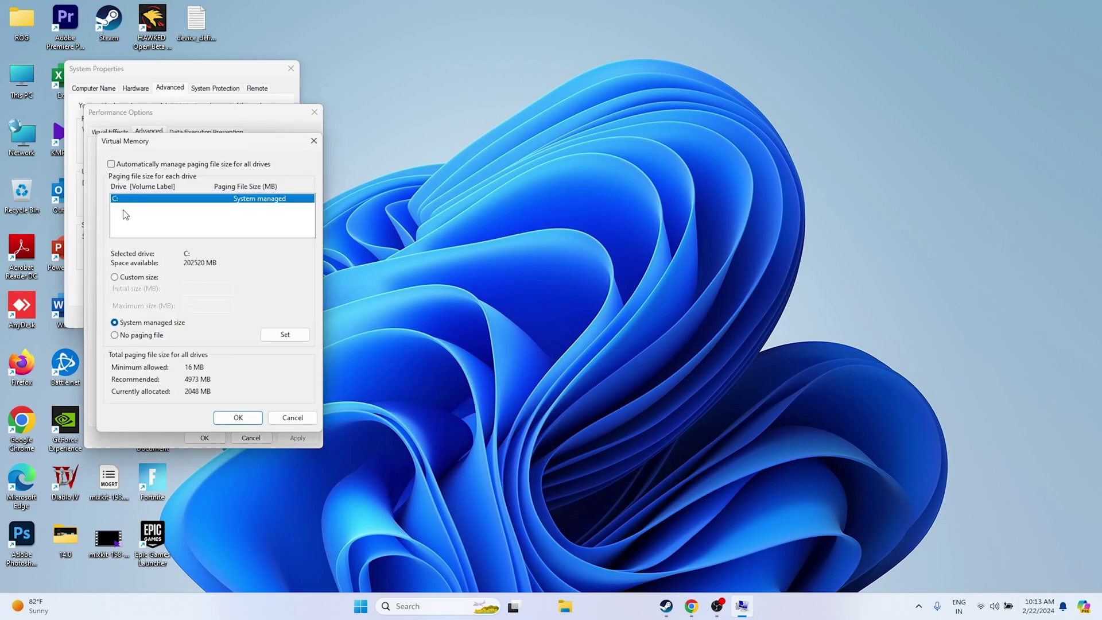
pyautogui.click(117, 277)
pyautogui.click(199, 292)
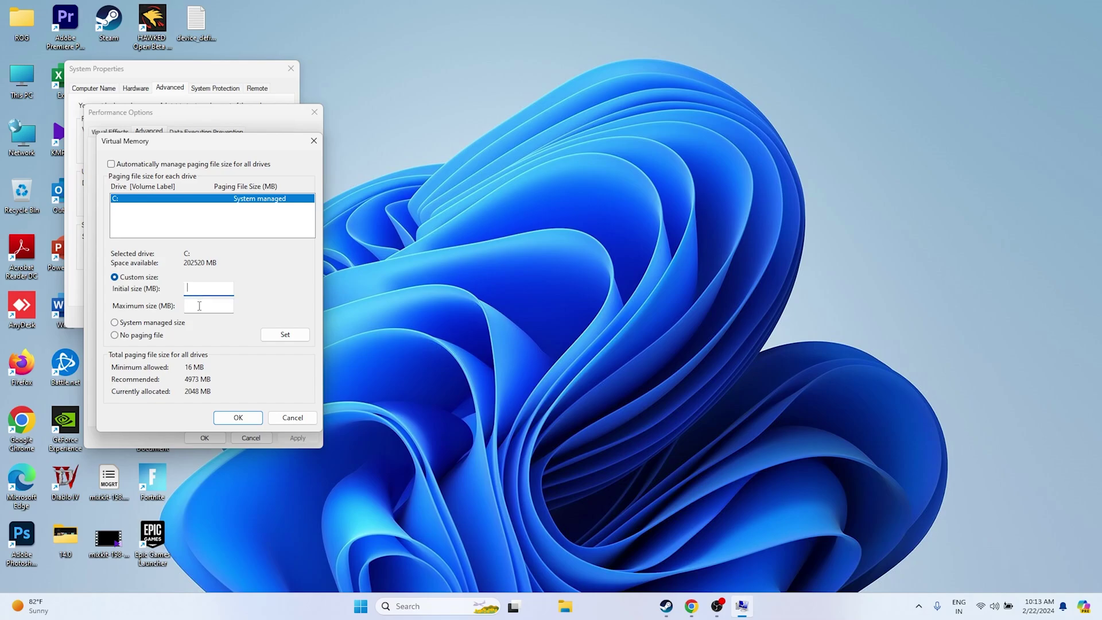
pyautogui.click(199, 306)
# - Open Calculator and multiply 32 by 1024
pyautogui.click(443, 606)
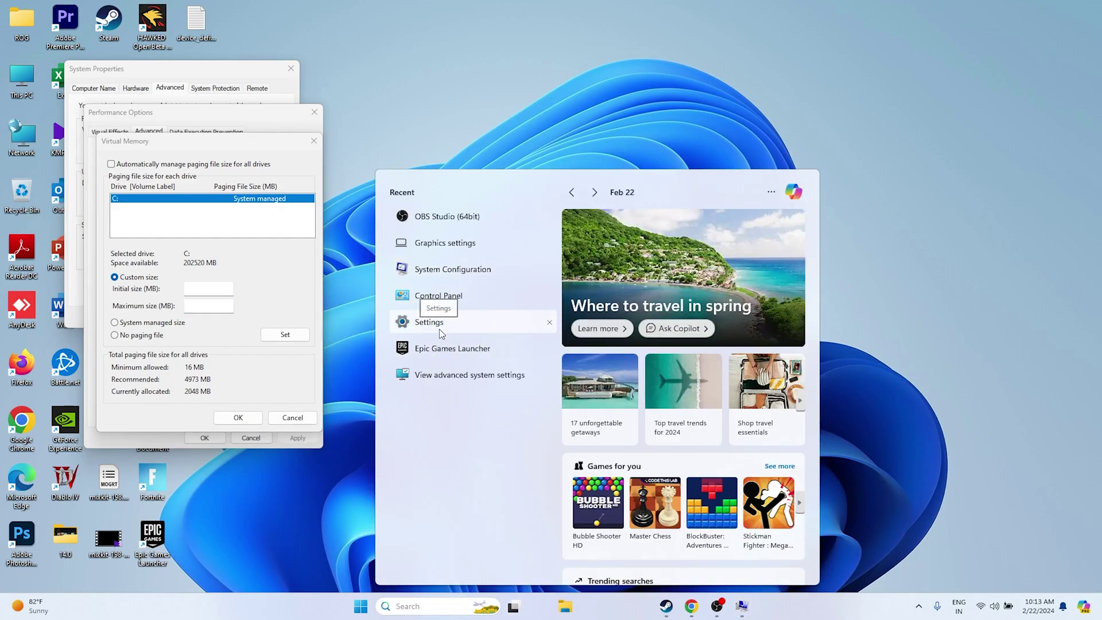
pyautogui.write('calculator')
pyautogui.click(494, 251)
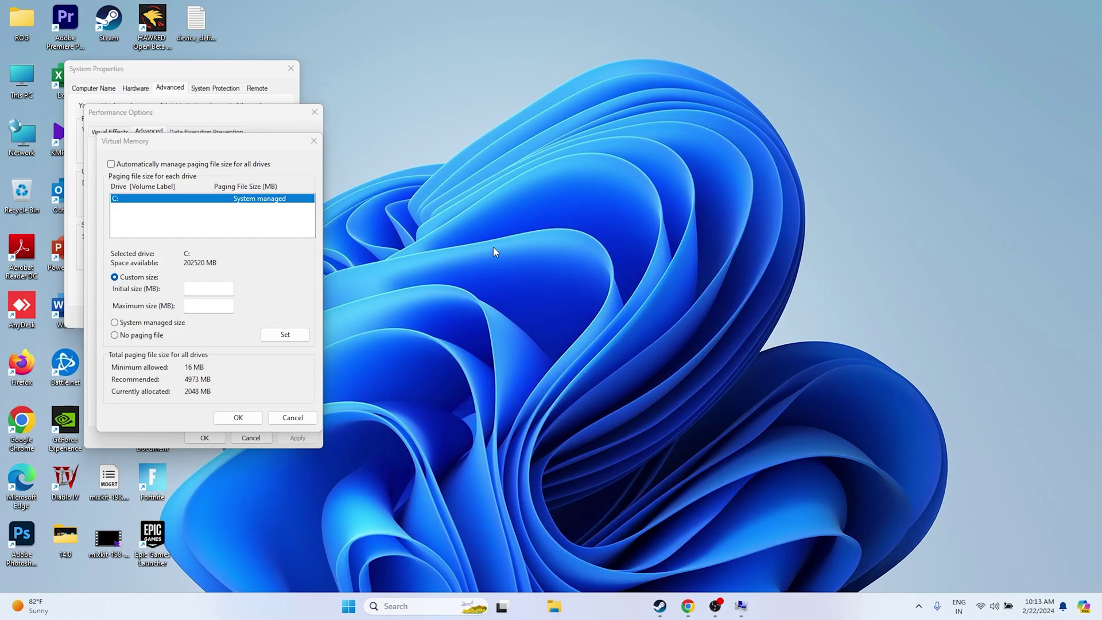
pyautogui.click(895, 346)
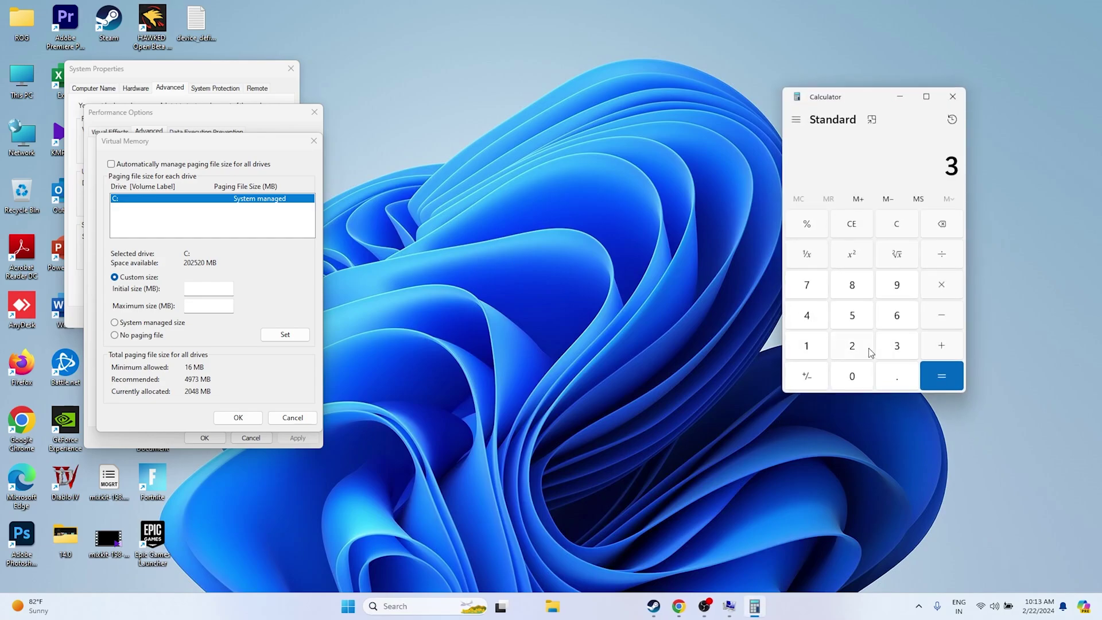
pyautogui.click(865, 350)
pyautogui.click(940, 287)
pyautogui.click(825, 347)
pyautogui.click(838, 376)
pyautogui.click(848, 349)
pyautogui.click(820, 327)
pyautogui.click(937, 375)
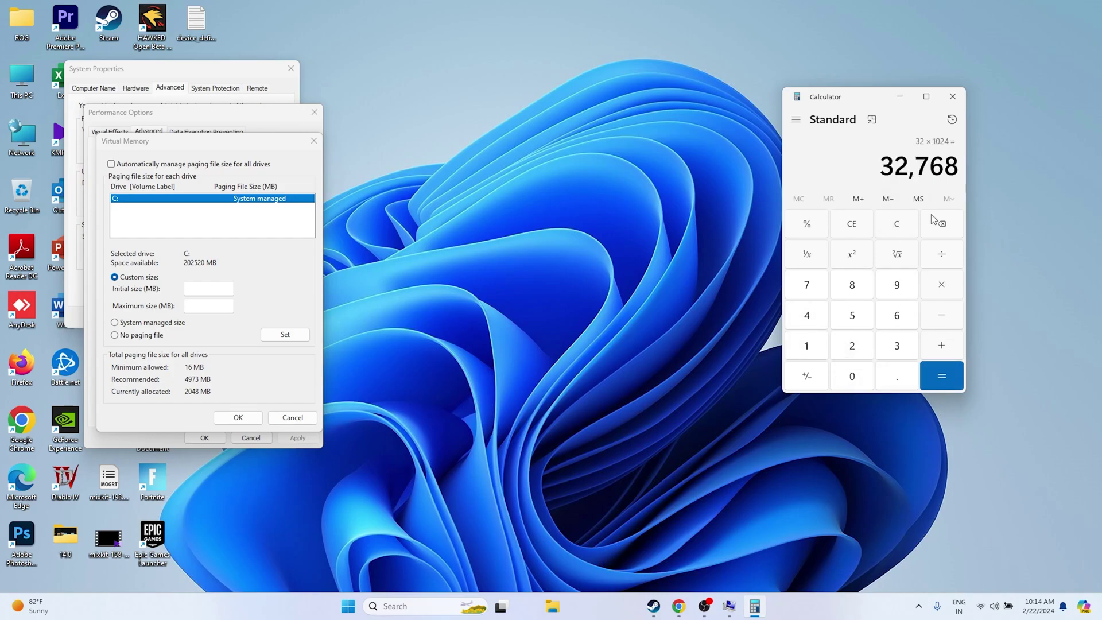
# - Multiply the calculator result by 1.5 and copy 49,152 into the paging file's initial size
pyautogui.click(941, 286)
pyautogui.click(889, 385)
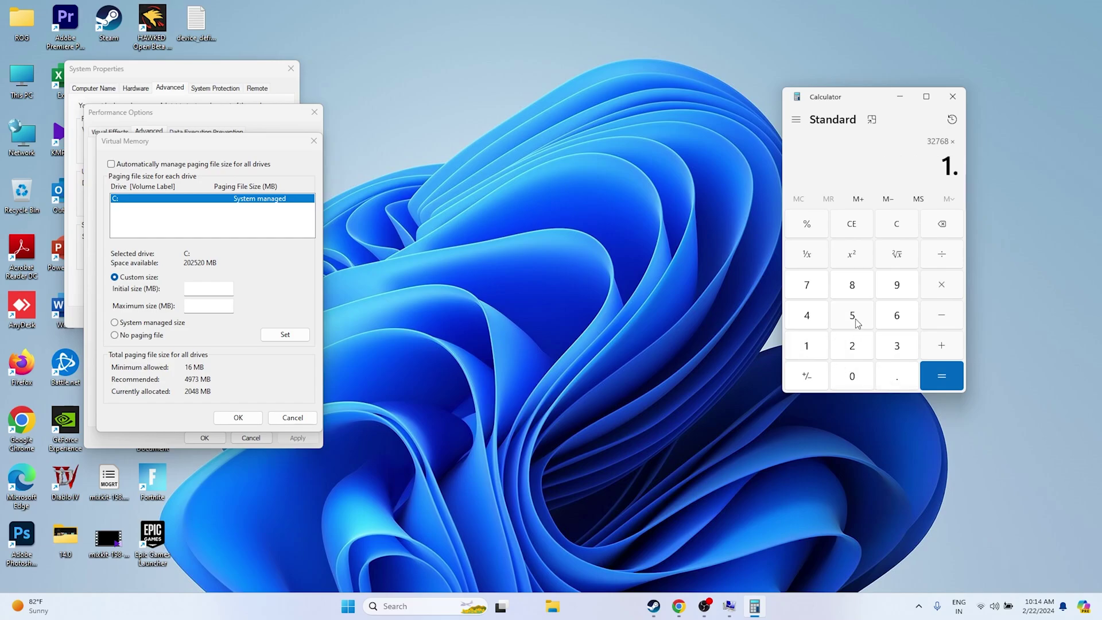
pyautogui.click(855, 320)
pyautogui.click(942, 375)
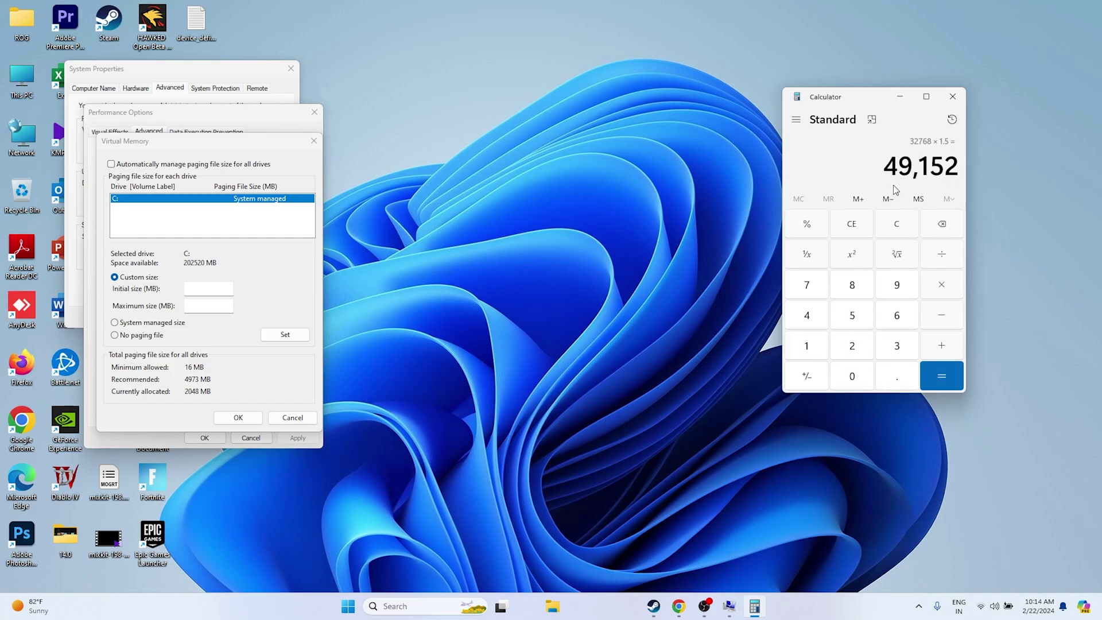
pyautogui.rightClick(953, 172)
pyautogui.click(976, 188)
pyautogui.click(210, 289)
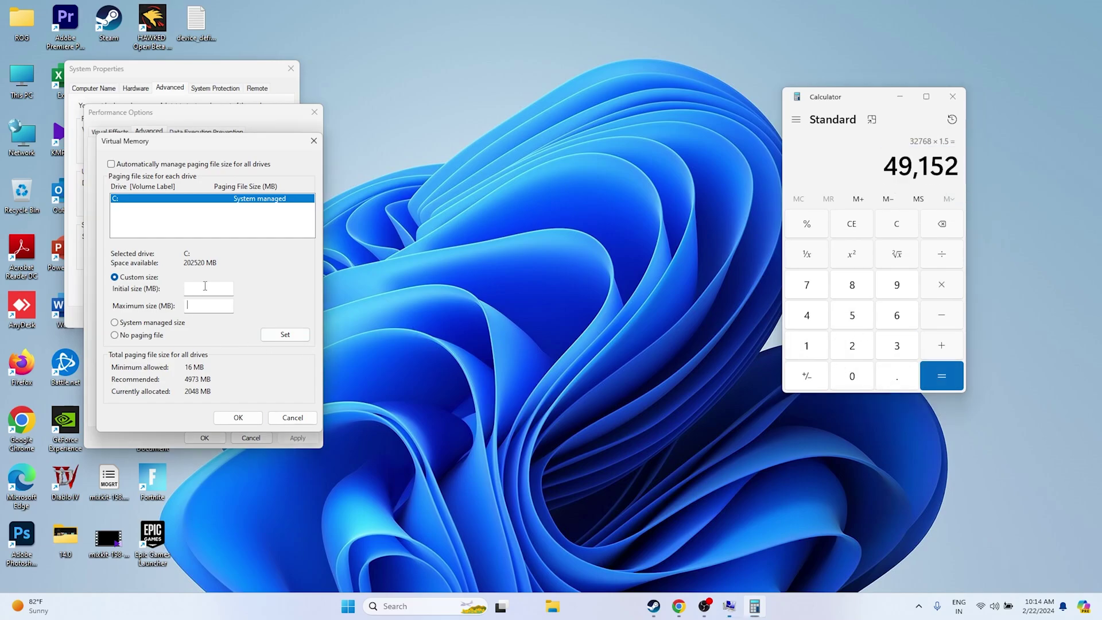
pyautogui.rightClick(216, 289)
pyautogui.click(230, 337)
# - Clear the calculator and calculate 32 times 1024 times 3 for the maximum paging file size
pyautogui.click(219, 308)
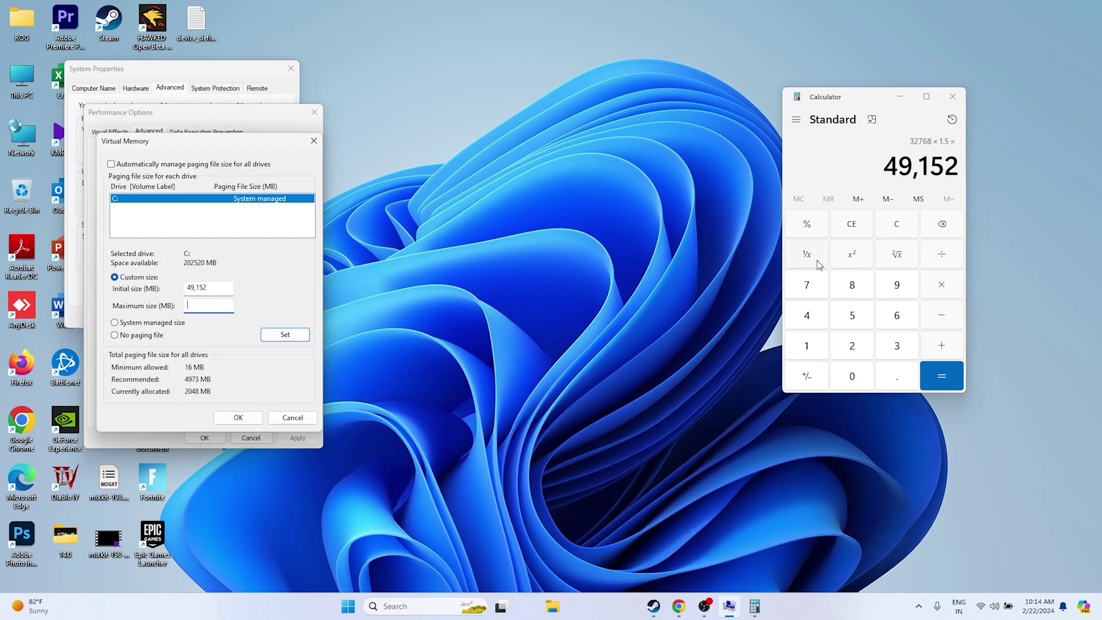
pyautogui.click(862, 225)
pyautogui.click(894, 349)
pyautogui.click(864, 348)
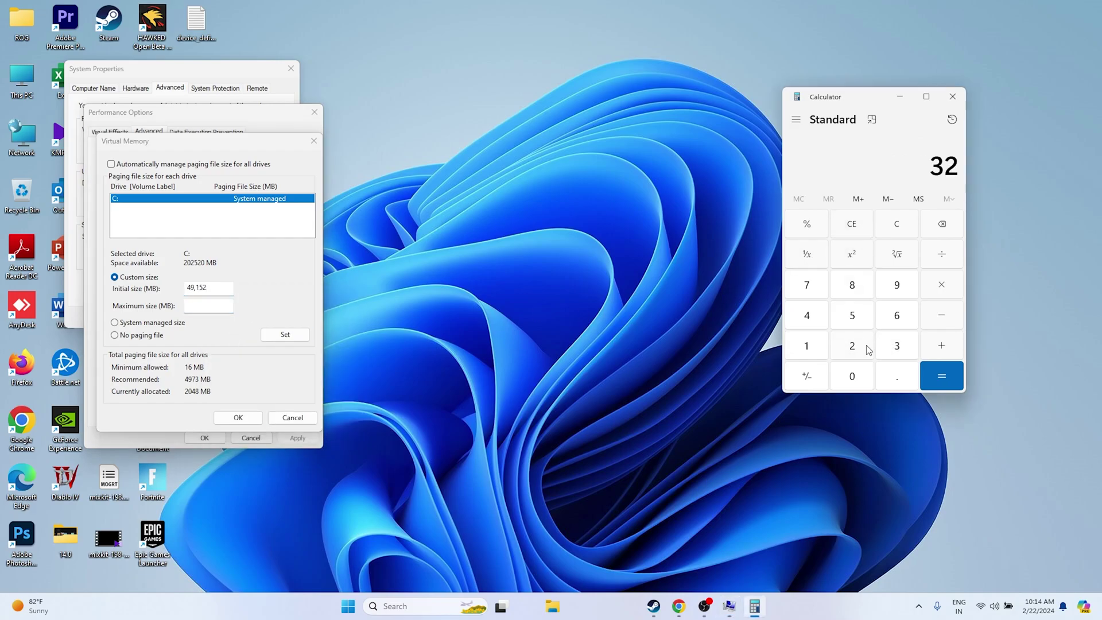
pyautogui.click(941, 285)
pyautogui.click(821, 344)
pyautogui.click(847, 365)
pyautogui.click(852, 351)
pyautogui.click(806, 315)
pyautogui.click(942, 376)
pyautogui.click(942, 285)
pyautogui.click(897, 345)
pyautogui.click(942, 376)
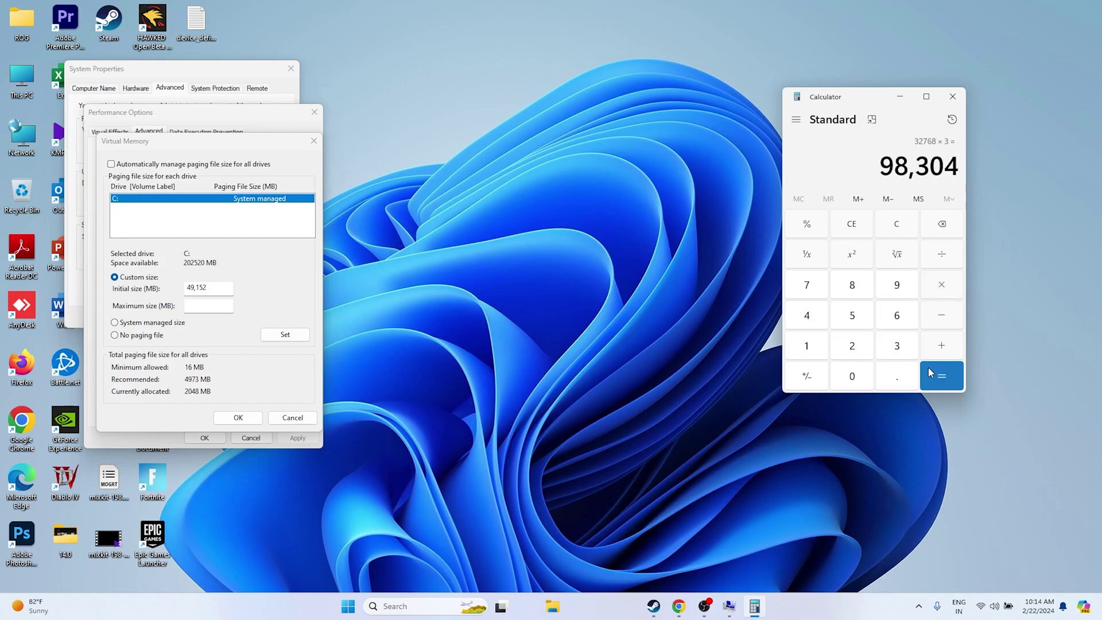
# - Copy 98,304 from Calculator into the paging file's maximum size
pyautogui.moveTo(887, 167); pyautogui.dragTo(962, 172)
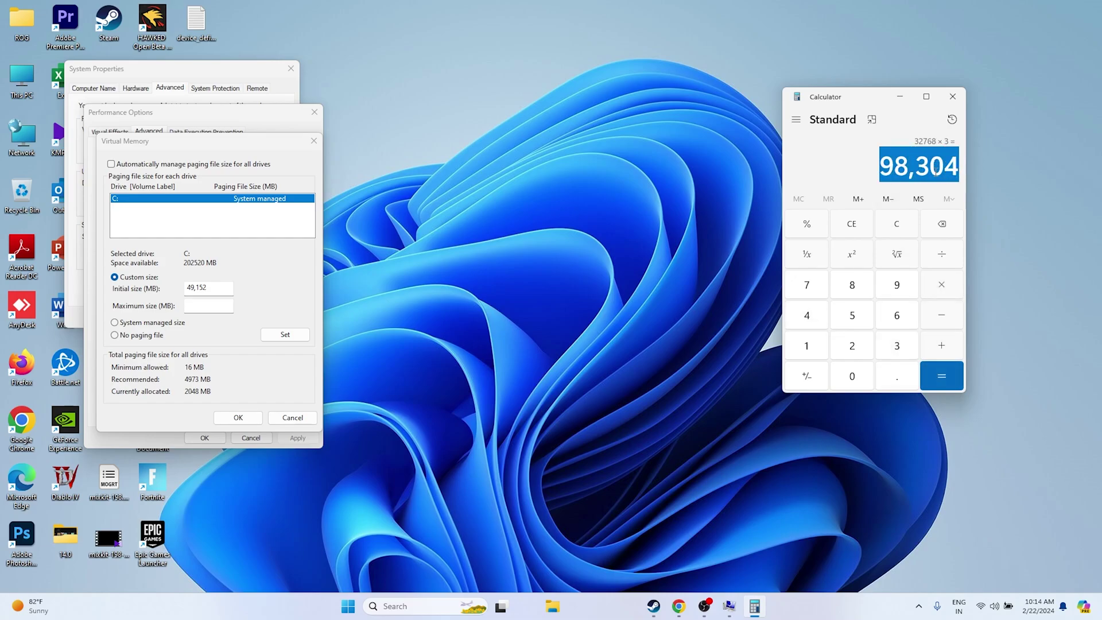
pyautogui.rightClick(937, 172)
pyautogui.click(976, 181)
pyautogui.rightClick(221, 302)
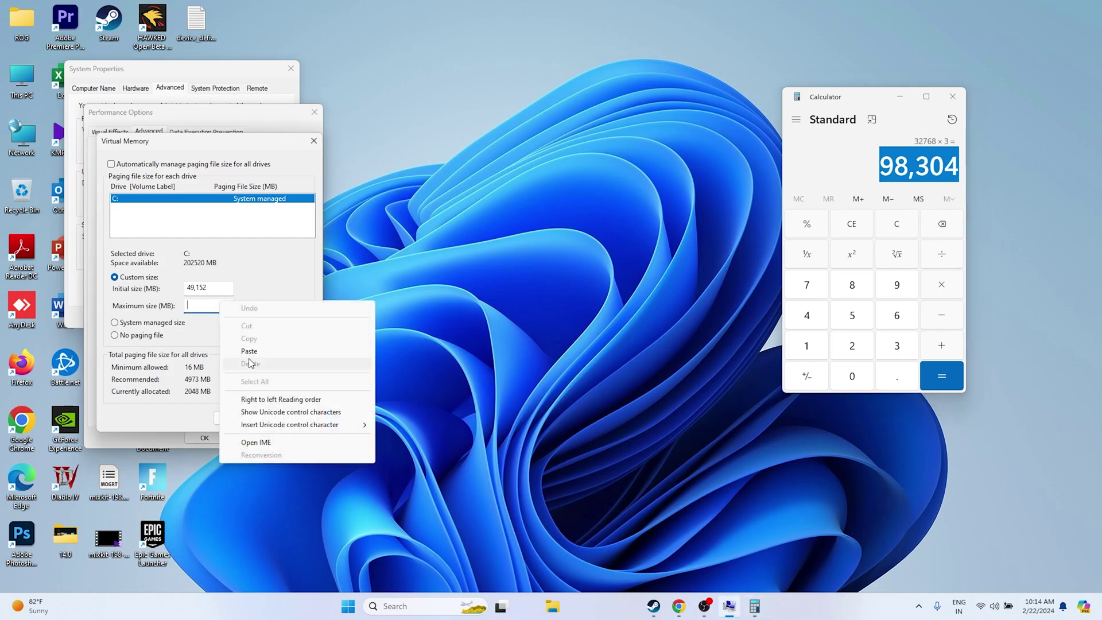
pyautogui.click(249, 352)
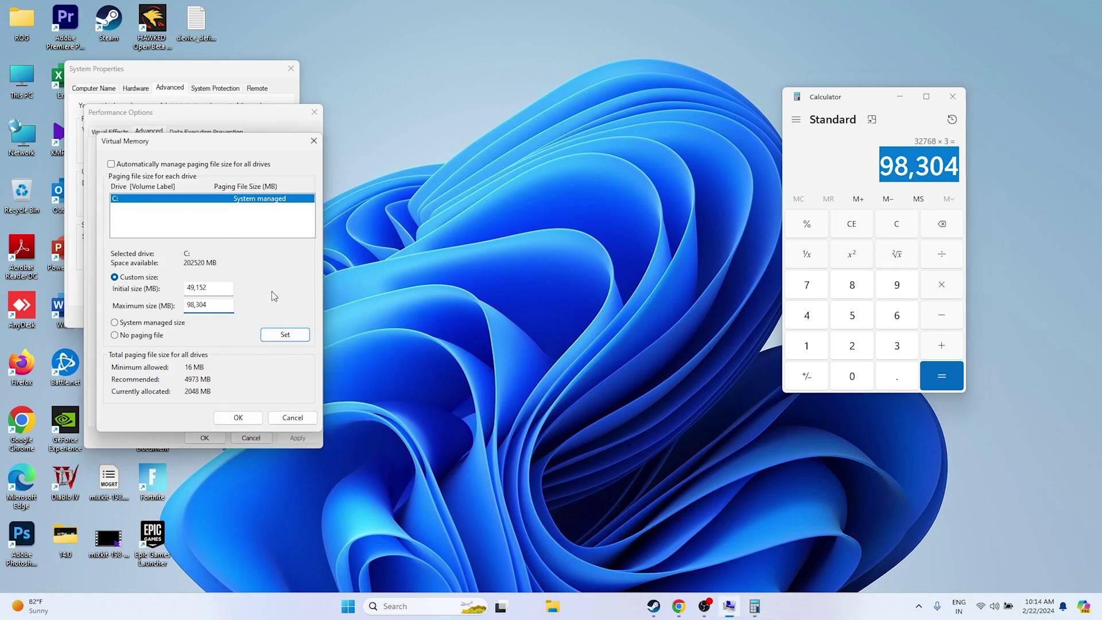
# - Confirm the virtual memory and performance settings, close System Properties and Calculator, and switch to Steam
pyautogui.click(238, 417)
pyautogui.click(204, 437)
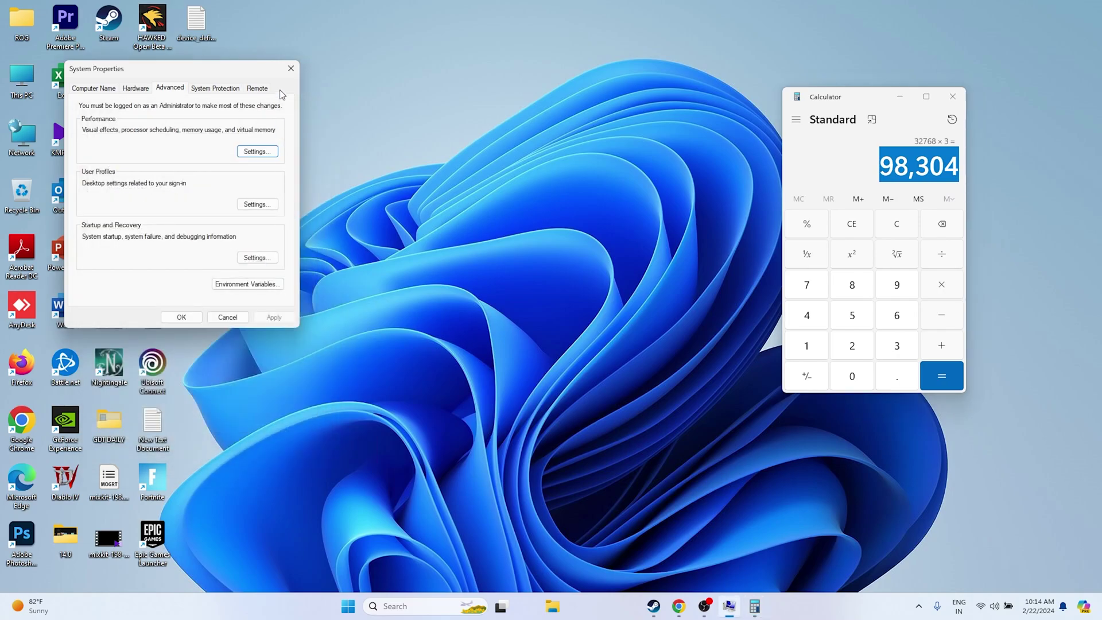
pyautogui.click(291, 68)
pyautogui.click(953, 97)
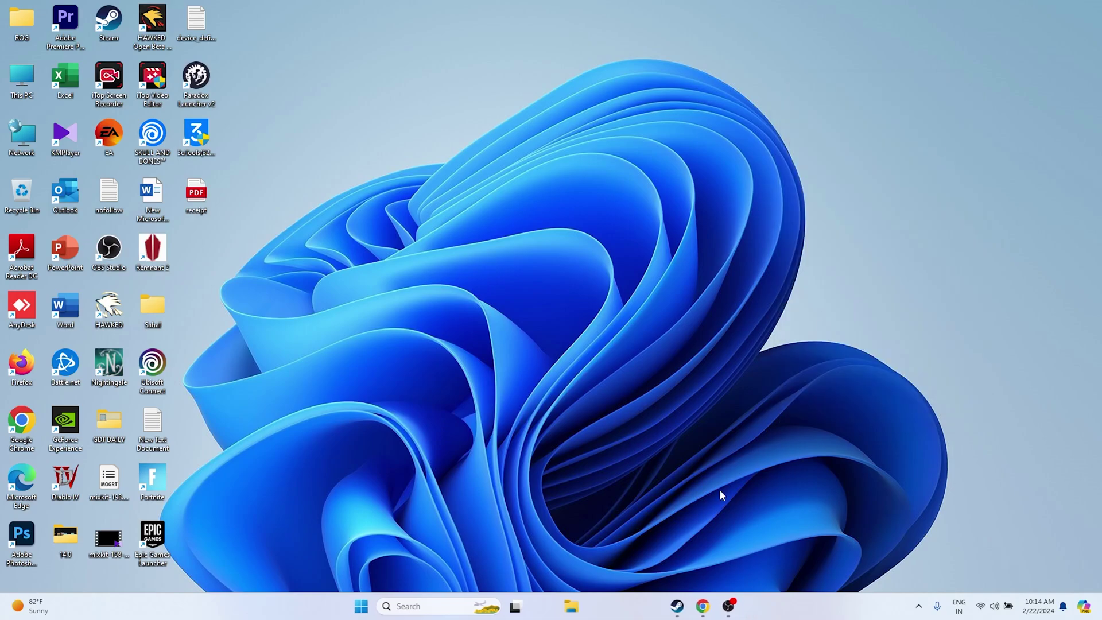
pyautogui.click(677, 606)
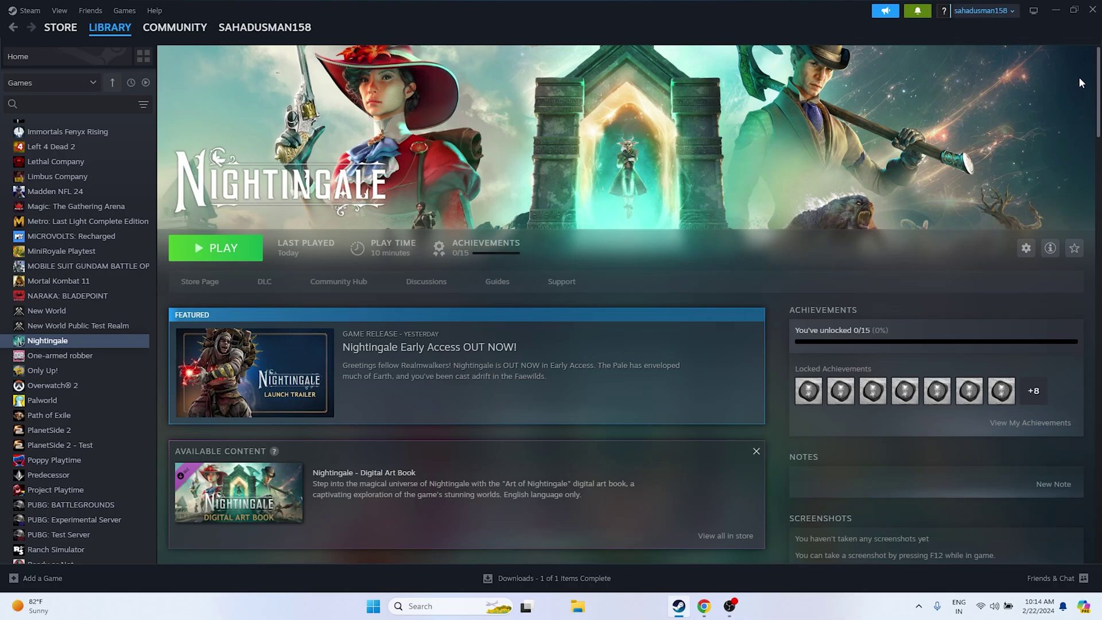
# - Minimize Steam, check the Windows Update status in Settings, and return to Steam after closing Settings
pyautogui.click(1057, 11)
pyautogui.click(427, 606)
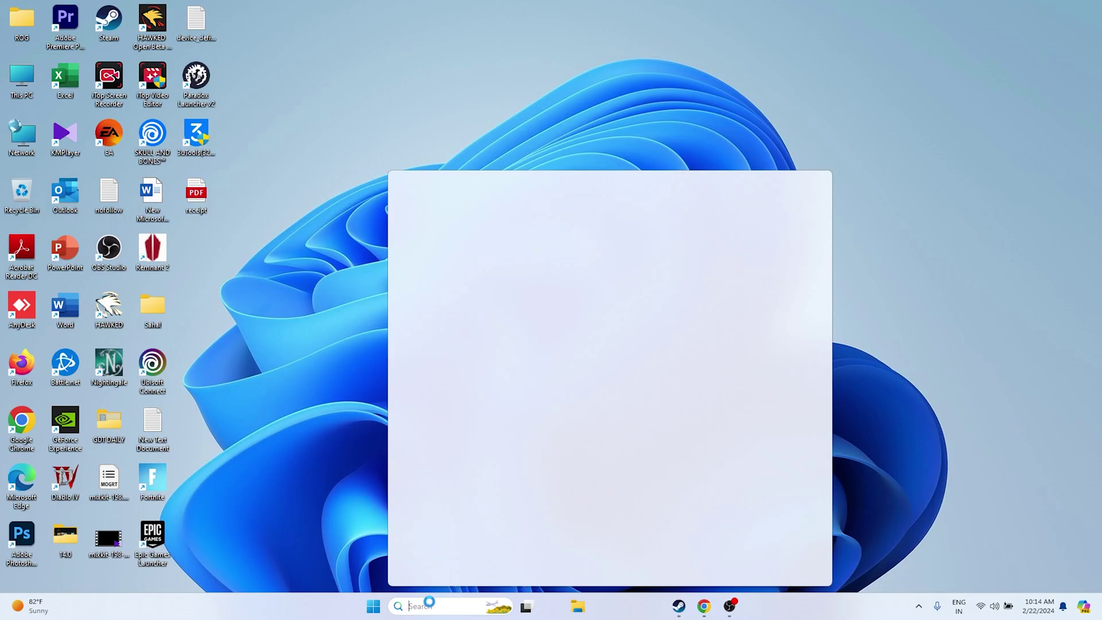
pyautogui.click(437, 349)
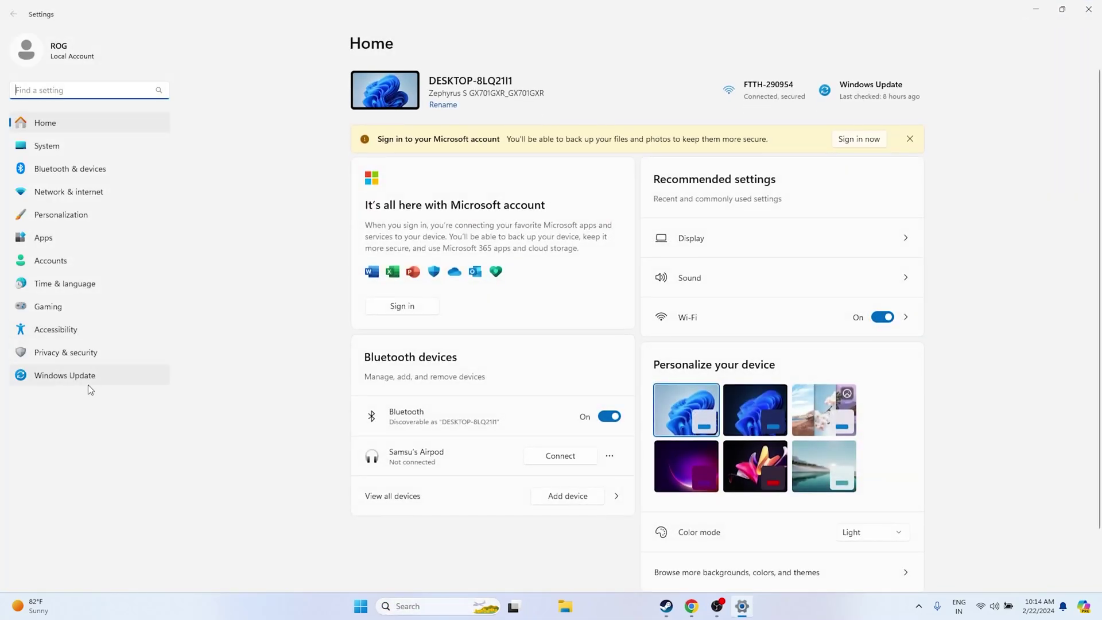
pyautogui.click(81, 376)
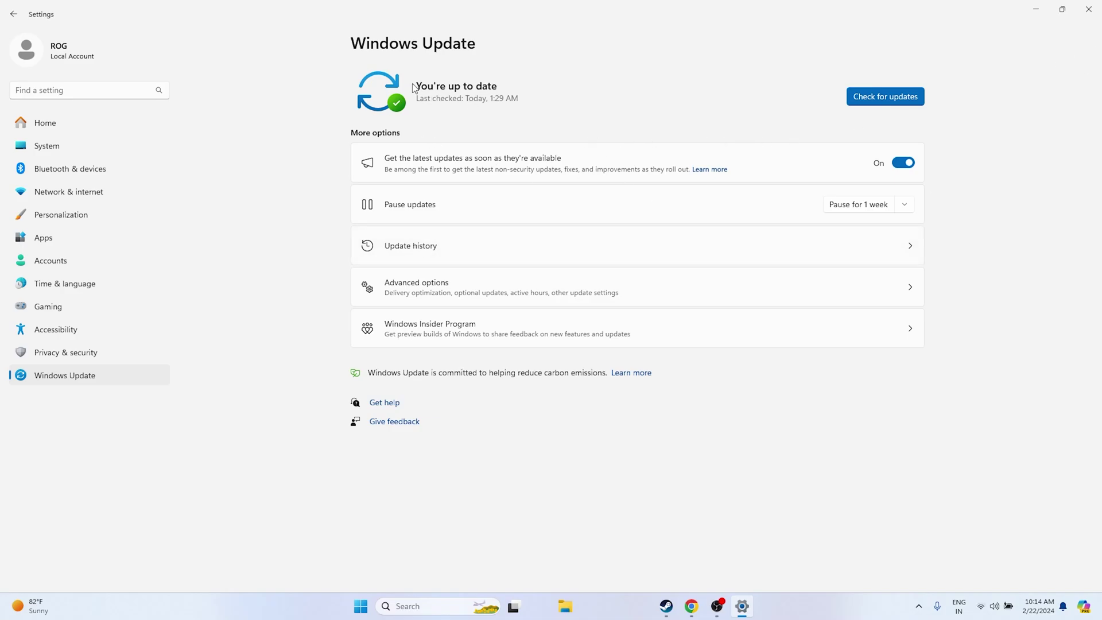
pyautogui.click(1088, 10)
pyautogui.click(680, 607)
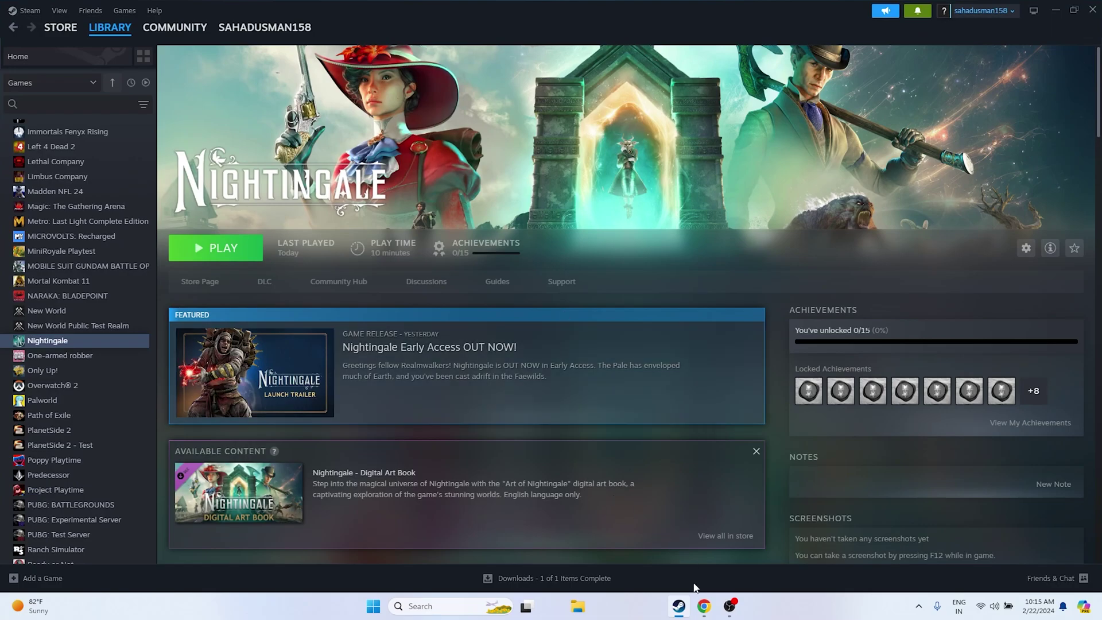
# - Switch to Chrome, decline NVIDIA's push notifications, and show the AMD support page briefly before returning to the GeForce Drivers page
pyautogui.click(704, 607)
pyautogui.click(590, 147)
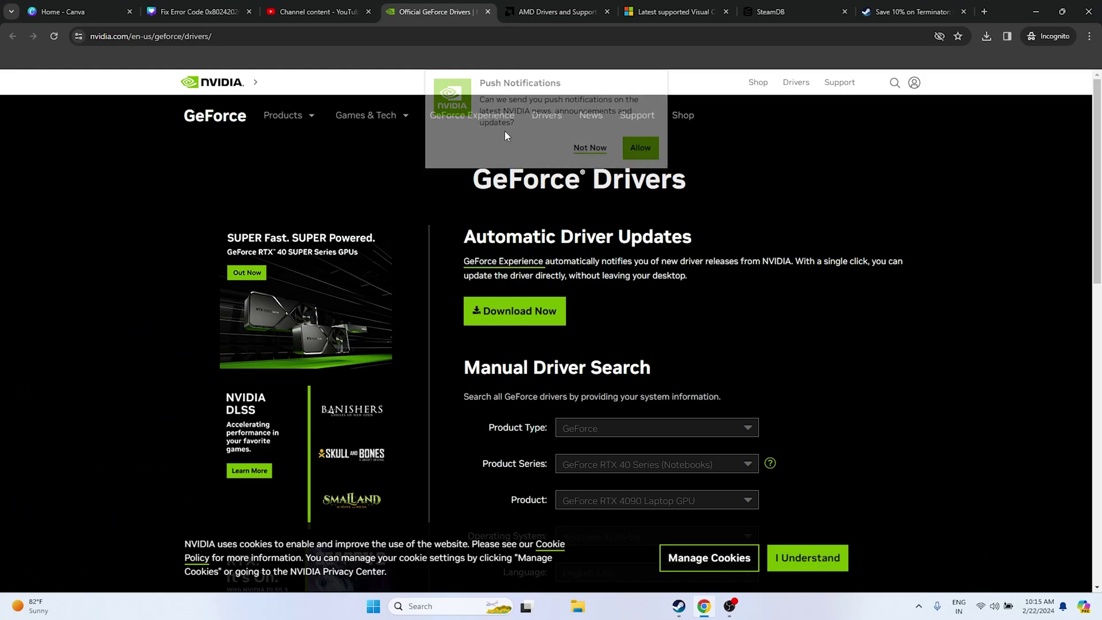
pyautogui.click(521, 5)
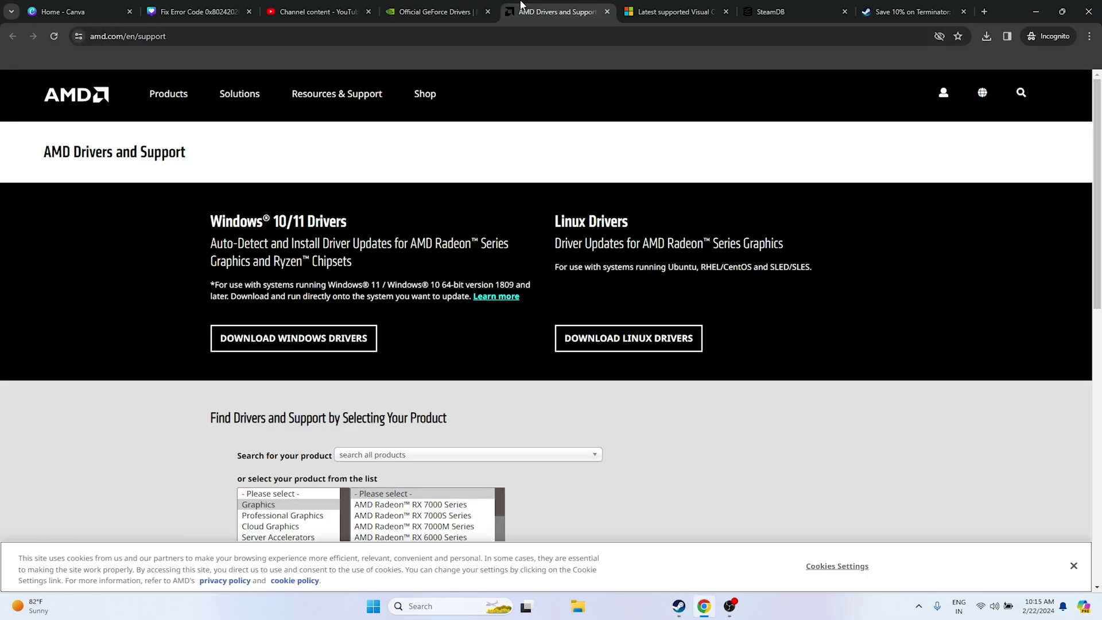
pyautogui.click(453, 8)
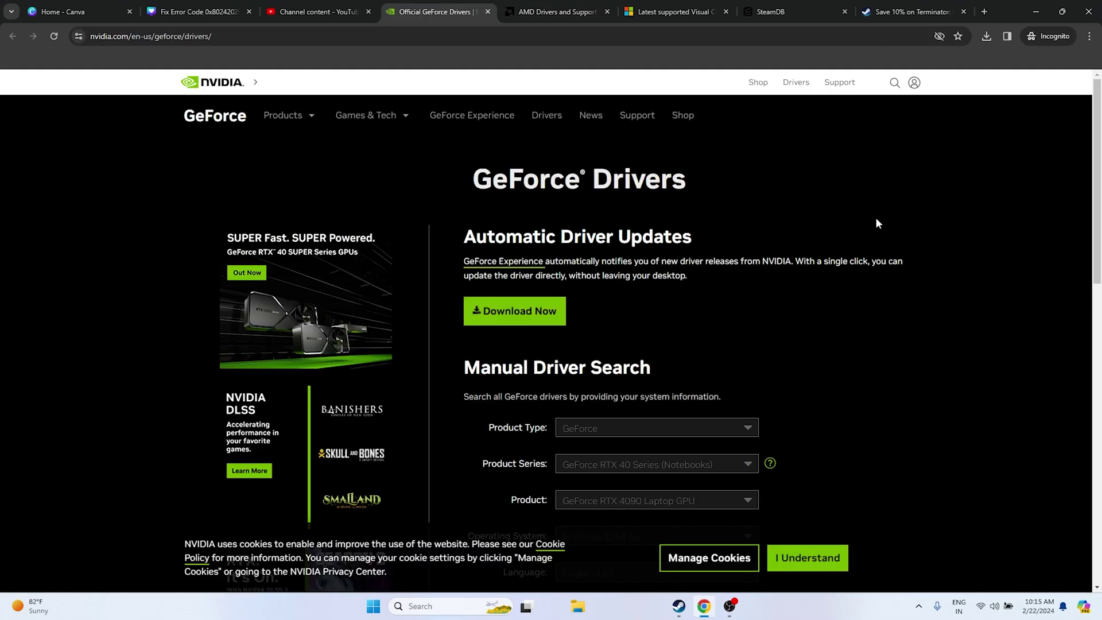
# - In the Manual Driver Search, keep GeForce as the product type and choose GeForce RTX 40 Series as the product series
pyautogui.scroll(-4, 904, 207)
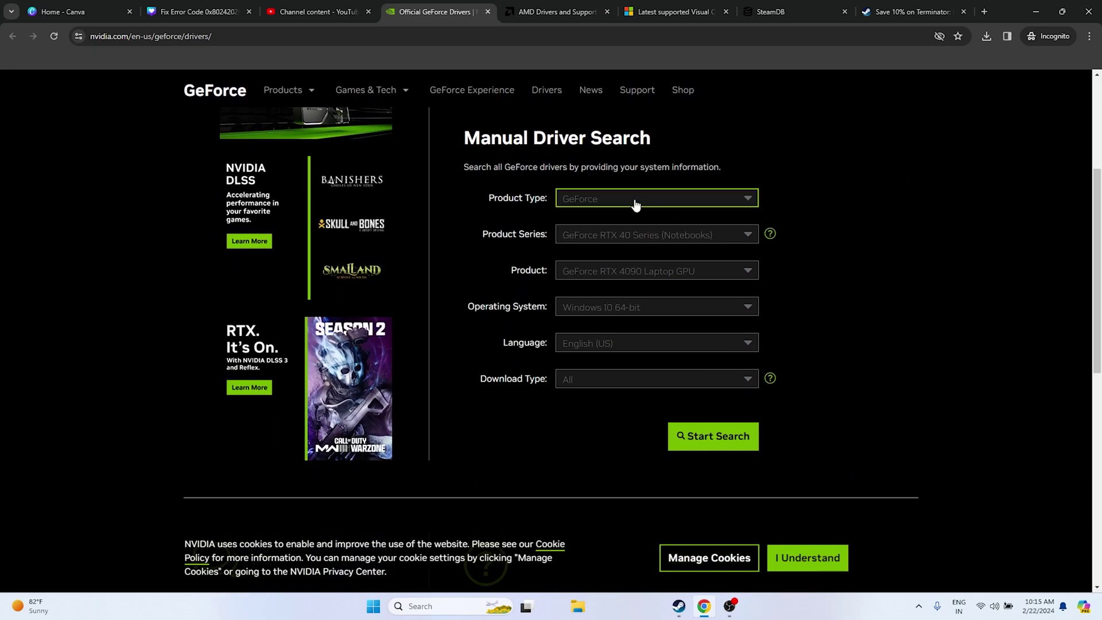
pyautogui.click(597, 206)
pyautogui.click(601, 219)
pyautogui.click(600, 235)
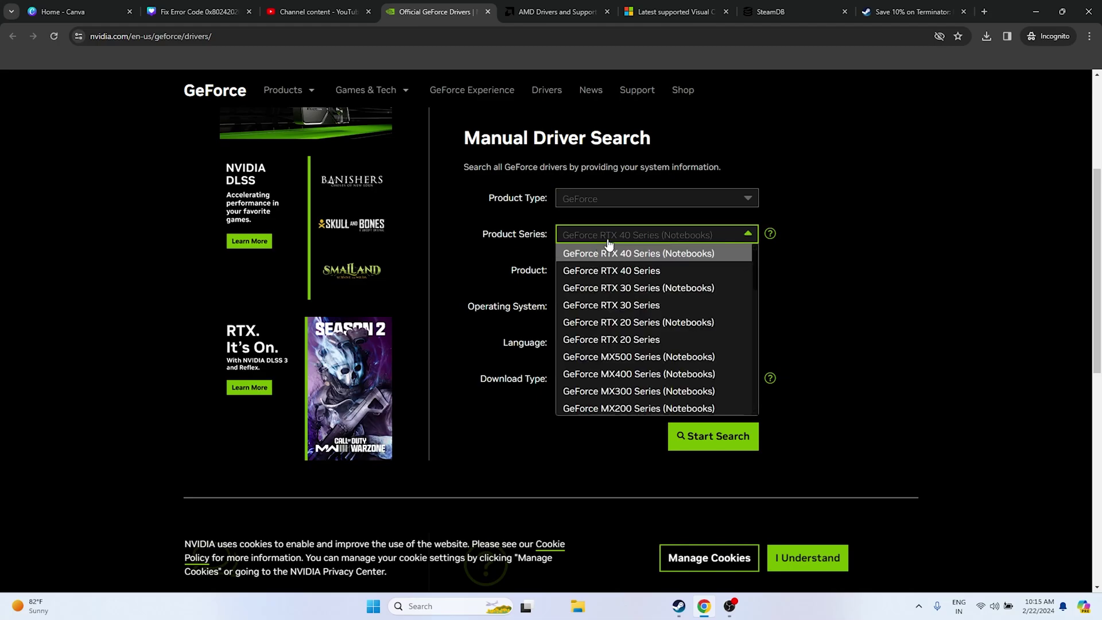
pyautogui.click(643, 270)
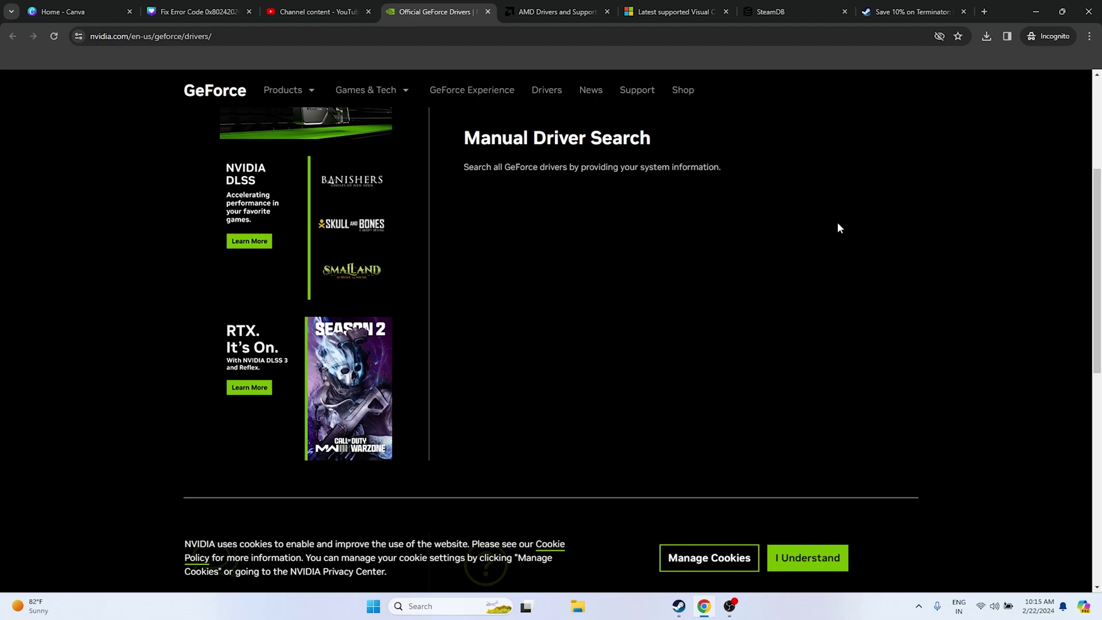
# - Choose NVIDIA GeForce RTX 4090 D as the product and Windows 11 as the operating system, and search for drivers
pyautogui.click(612, 271)
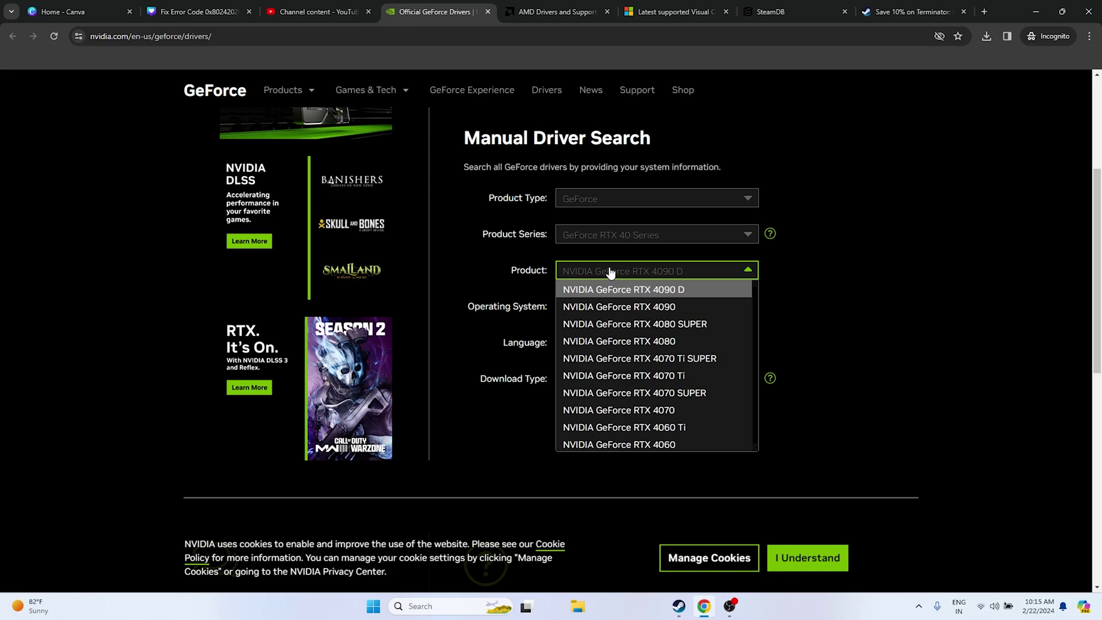
pyautogui.click(617, 290)
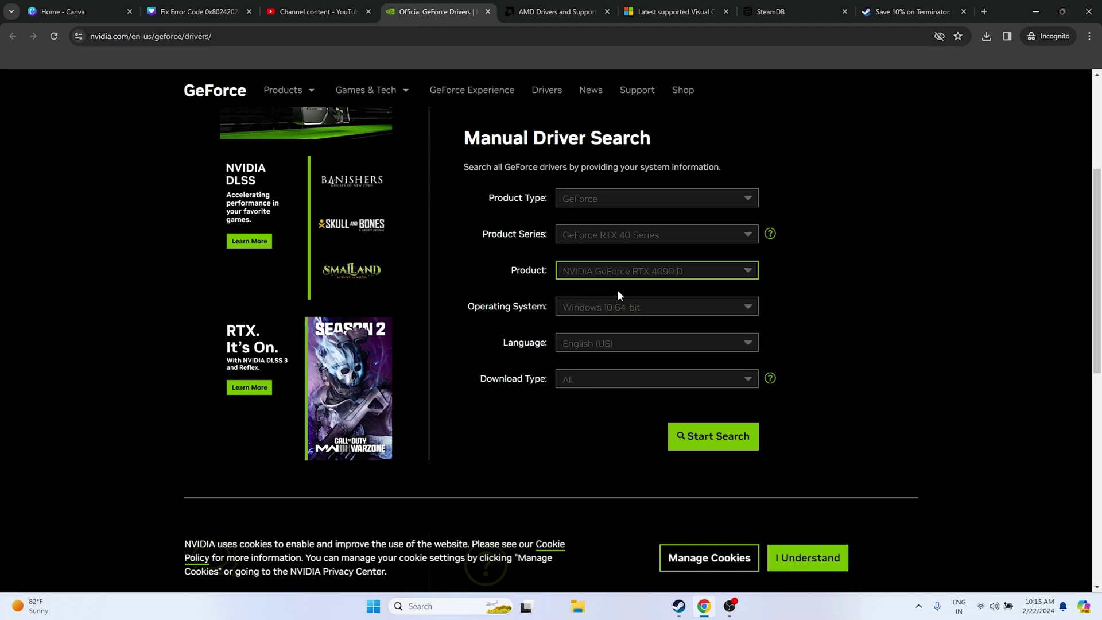
pyautogui.click(652, 306)
pyautogui.click(625, 343)
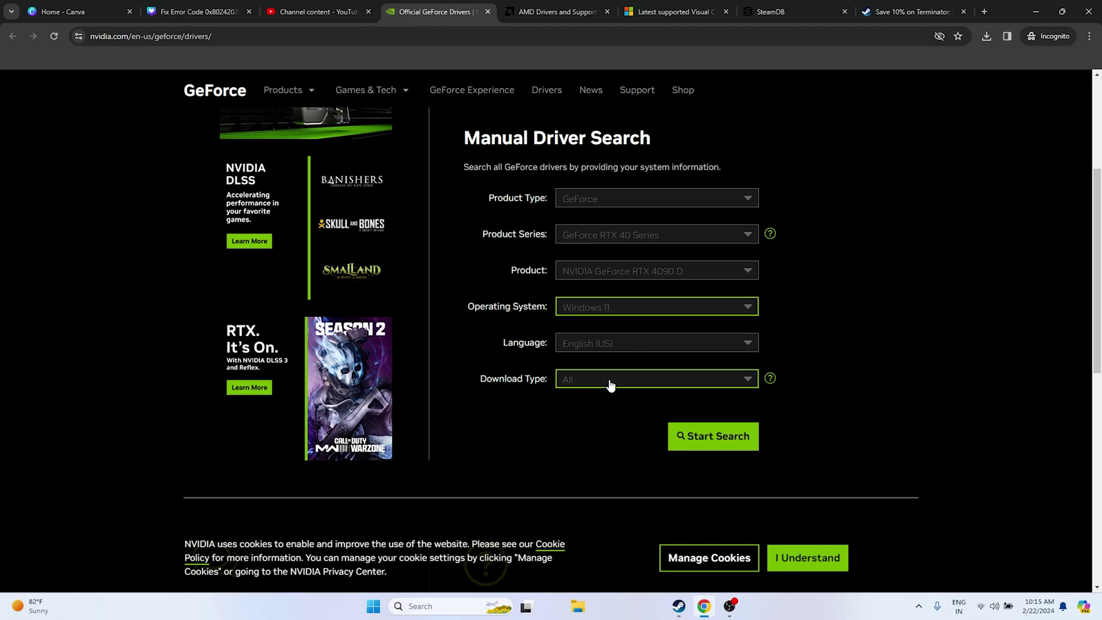
pyautogui.click(712, 438)
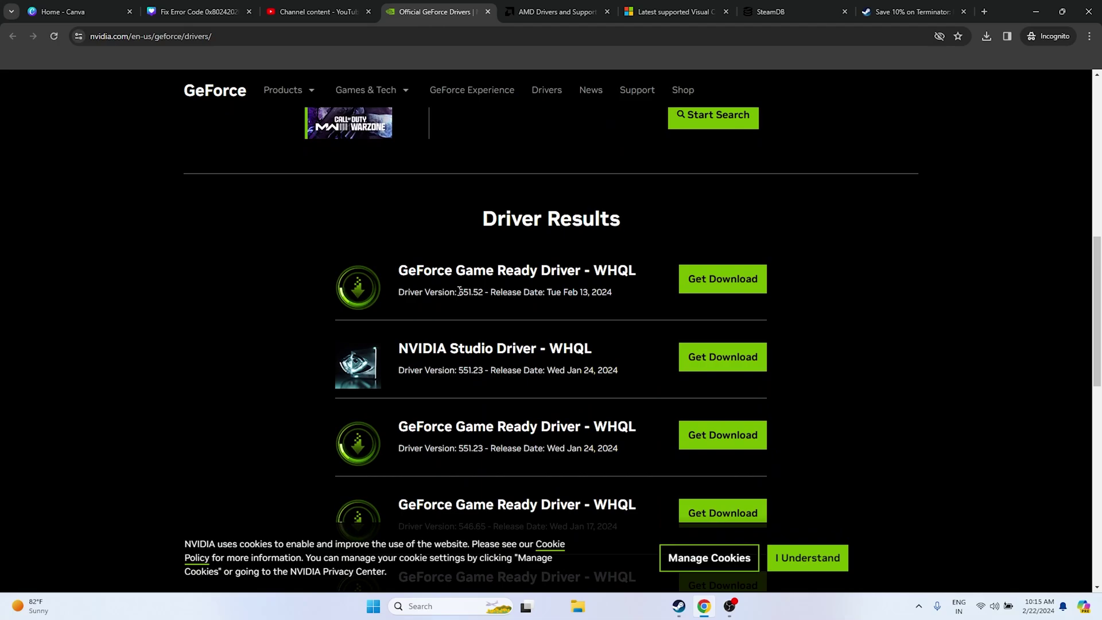
# - Download the GeForce Game Ready Driver version 551.52 released Feb 13, 2024, and save it in the Downloads folder
pyautogui.moveTo(459, 294); pyautogui.dragTo(482, 290)
pyautogui.moveTo(580, 294); pyautogui.dragTo(613, 295)
pyautogui.click(731, 277)
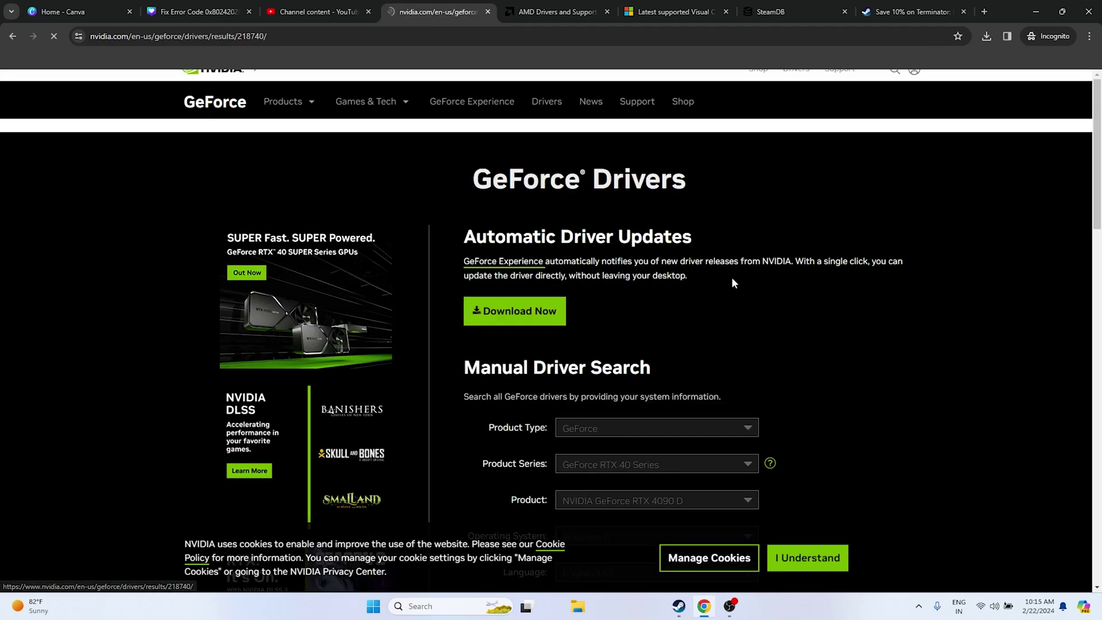
pyautogui.click(879, 232)
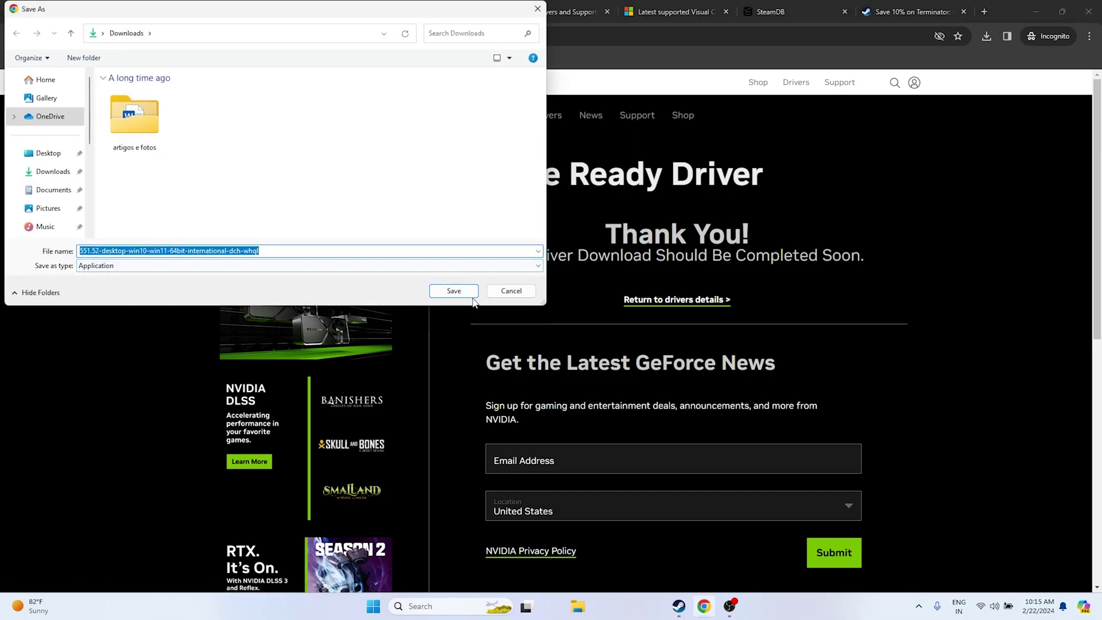
pyautogui.click(453, 291)
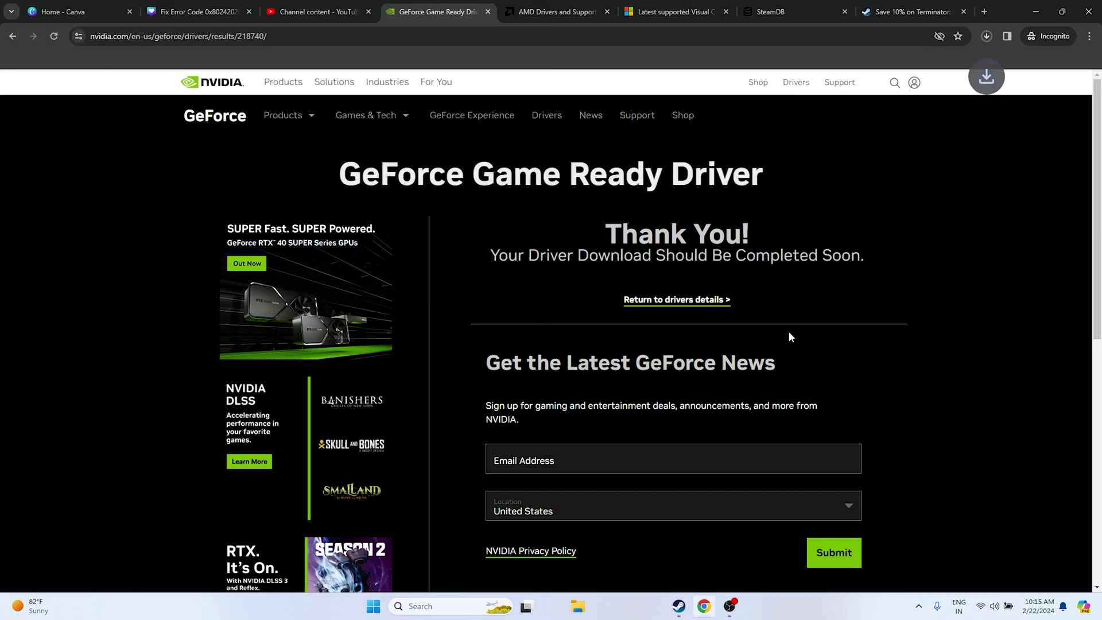
# - Check the driver file in Chrome's recent download history, and minimize Chrome and Steam to show the desktop
pyautogui.click(987, 37)
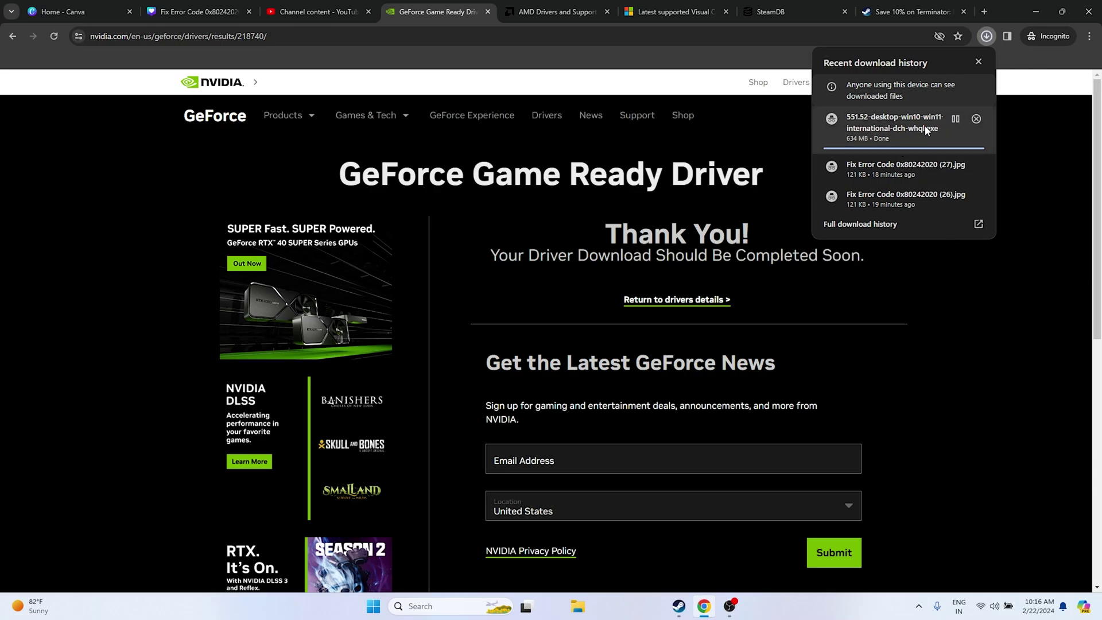
pyautogui.click(969, 322)
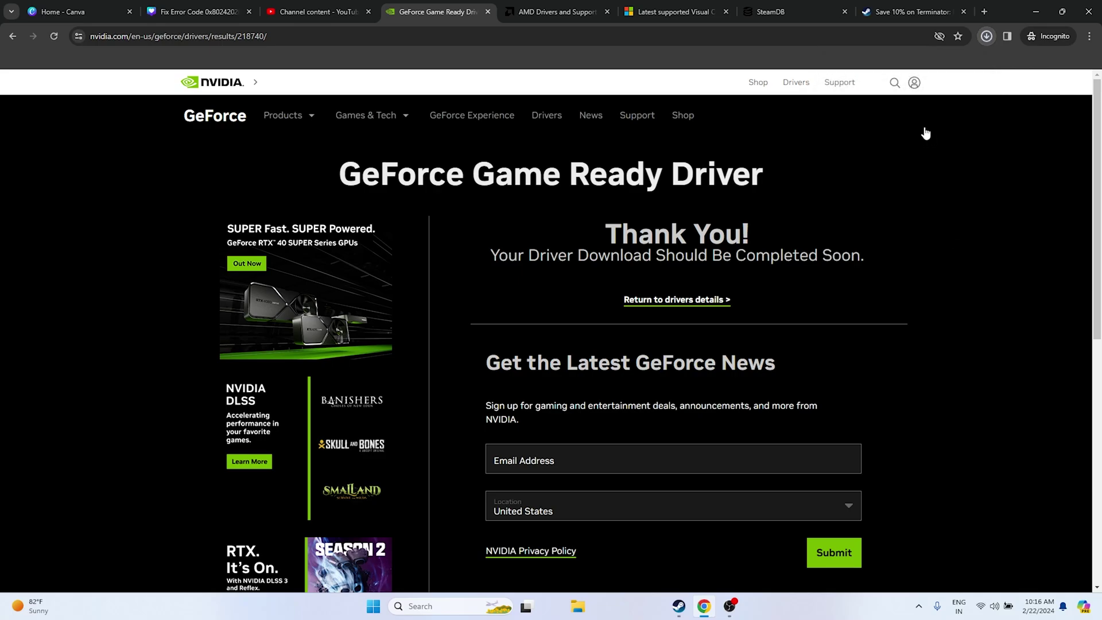
pyautogui.click(1035, 12)
pyautogui.click(1055, 12)
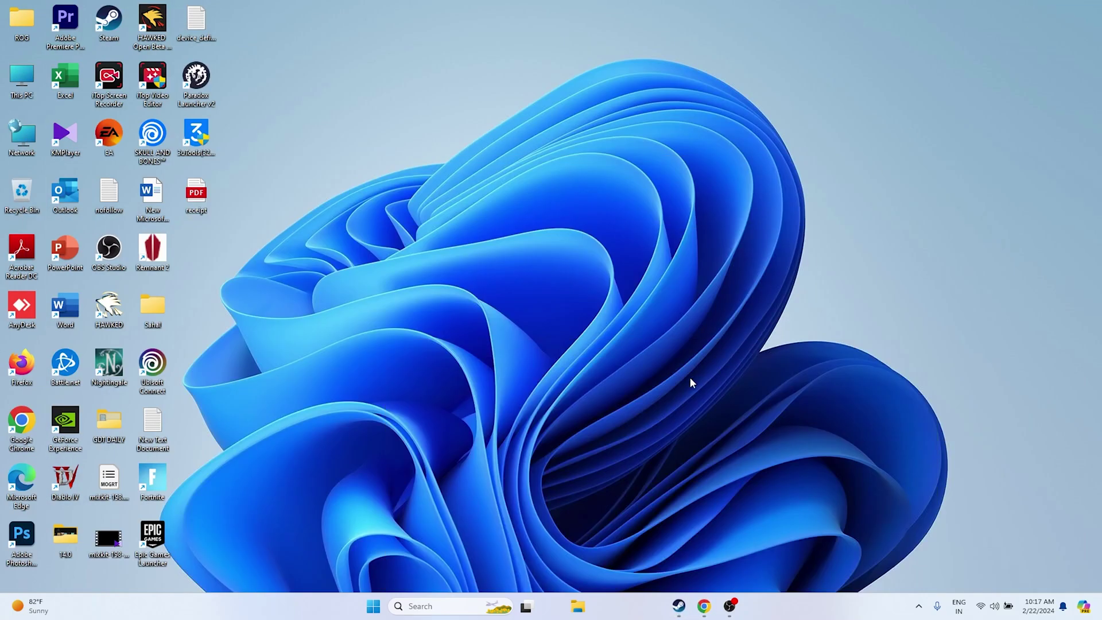
# - Run the downloaded 551.52 NVIDIA driver installer from the Downloads folder up to its license agreement, and minimize the installer
pyautogui.doubleClick(23, 75)
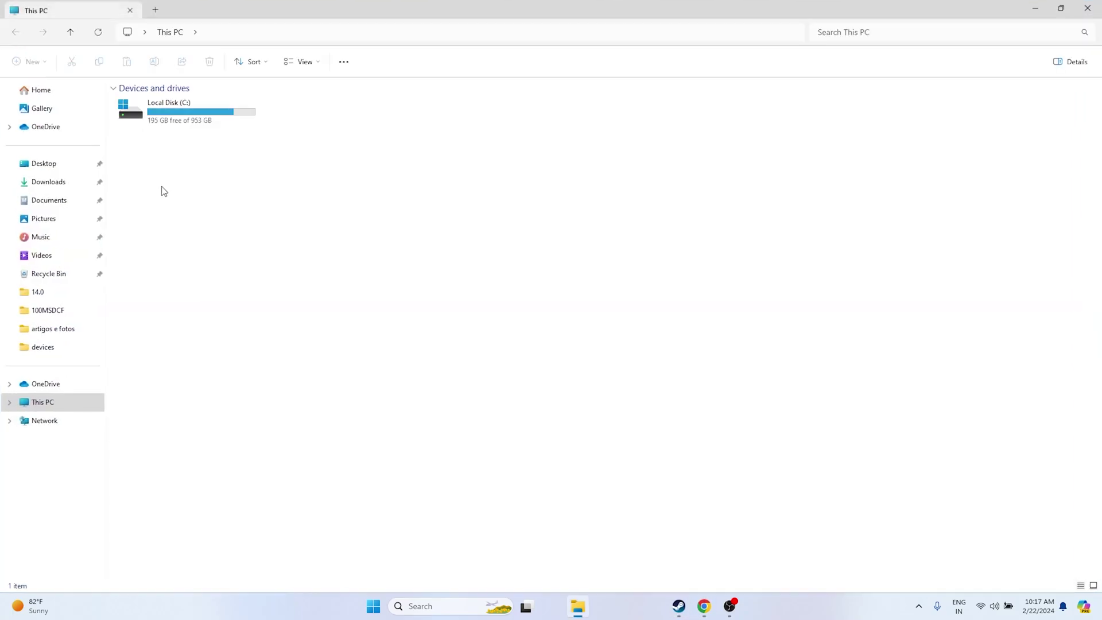
pyautogui.click(61, 182)
pyautogui.doubleClick(188, 228)
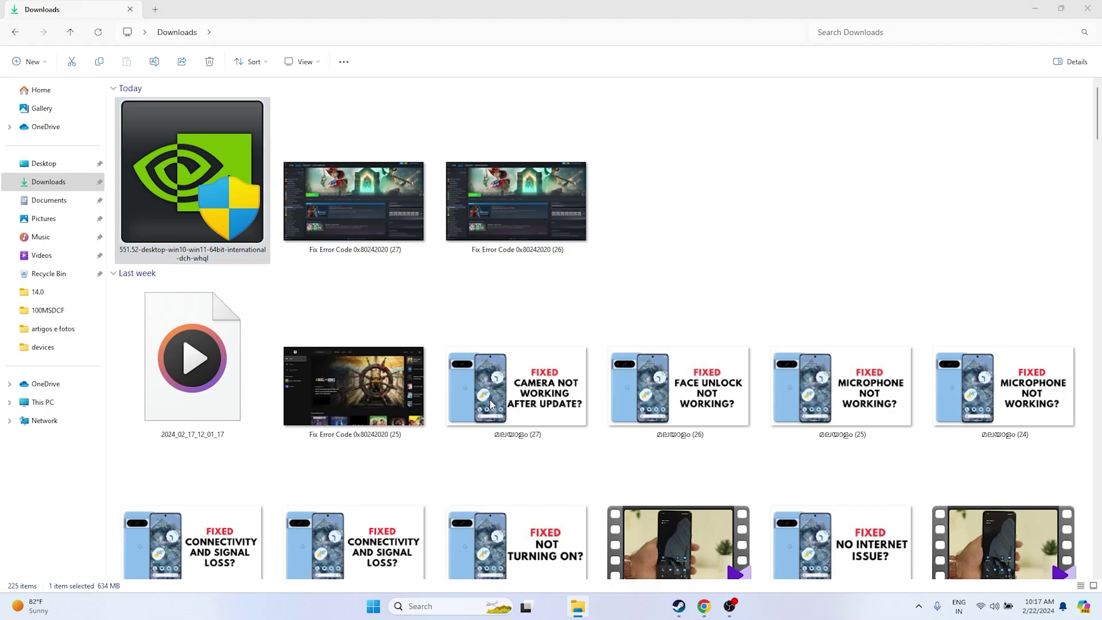
pyautogui.click(515, 325)
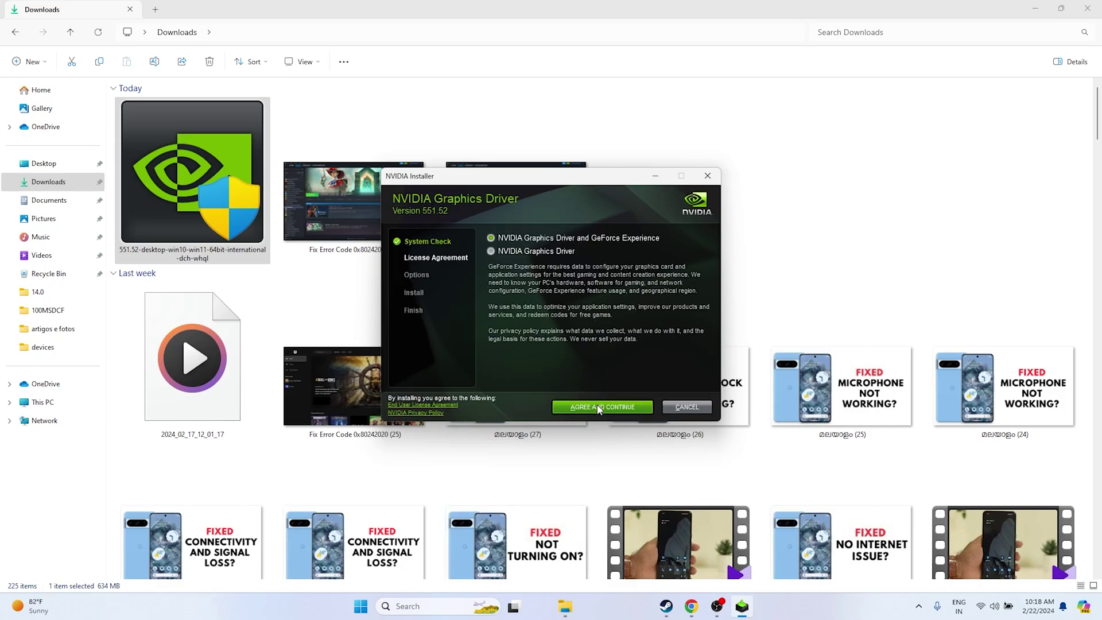
pyautogui.click(655, 176)
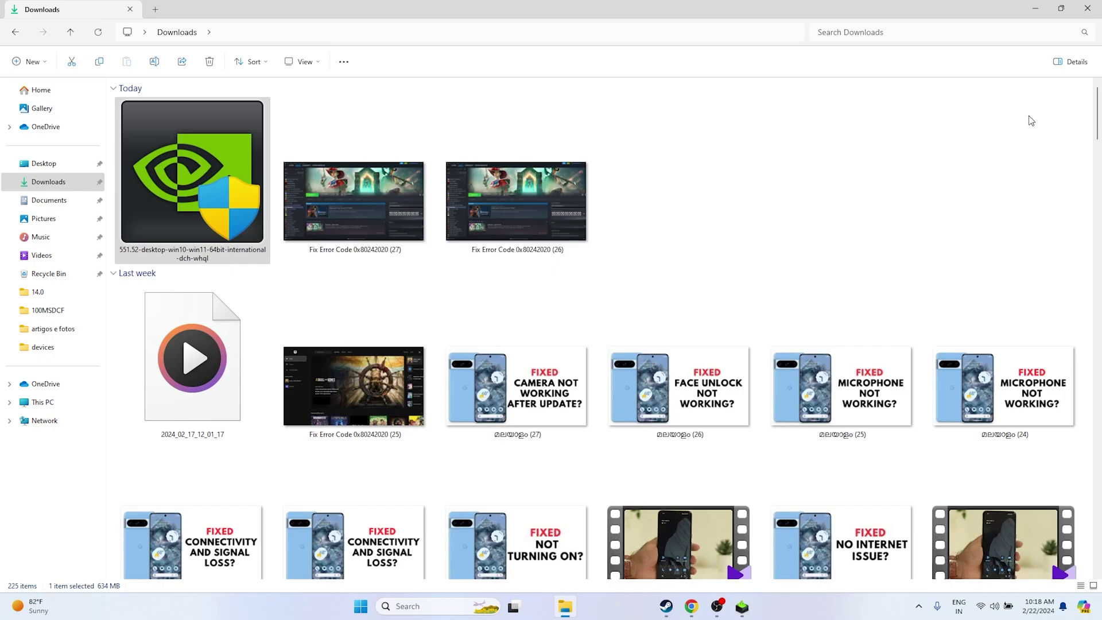
# - Close File Explorer and switch to the AMD Drivers and Support page in Chrome
pyautogui.click(1088, 8)
pyautogui.click(692, 607)
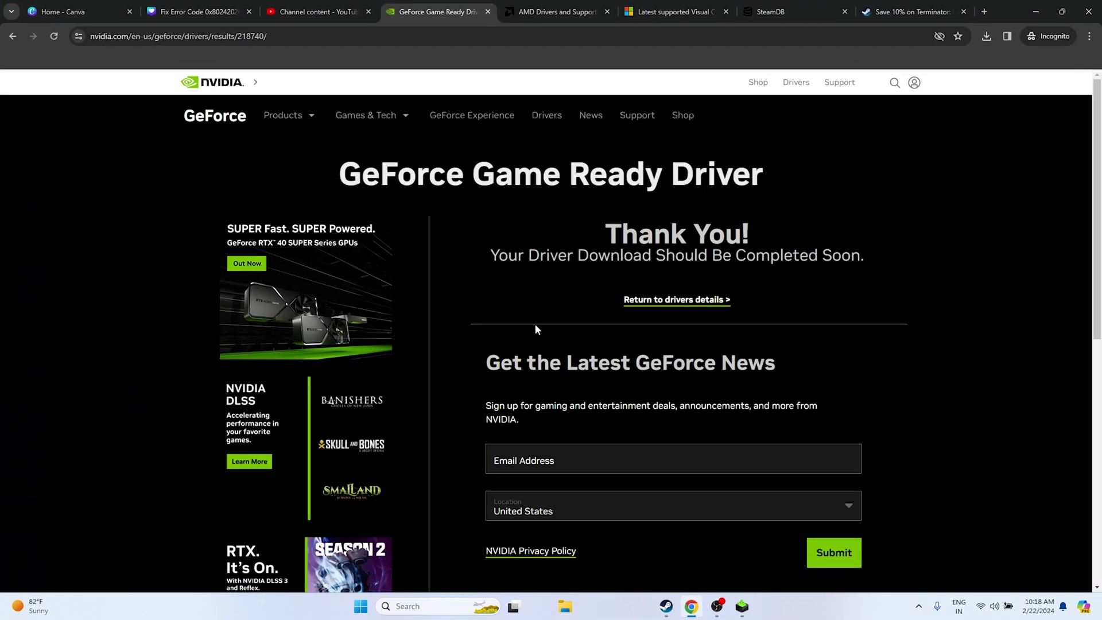
pyautogui.click(552, 12)
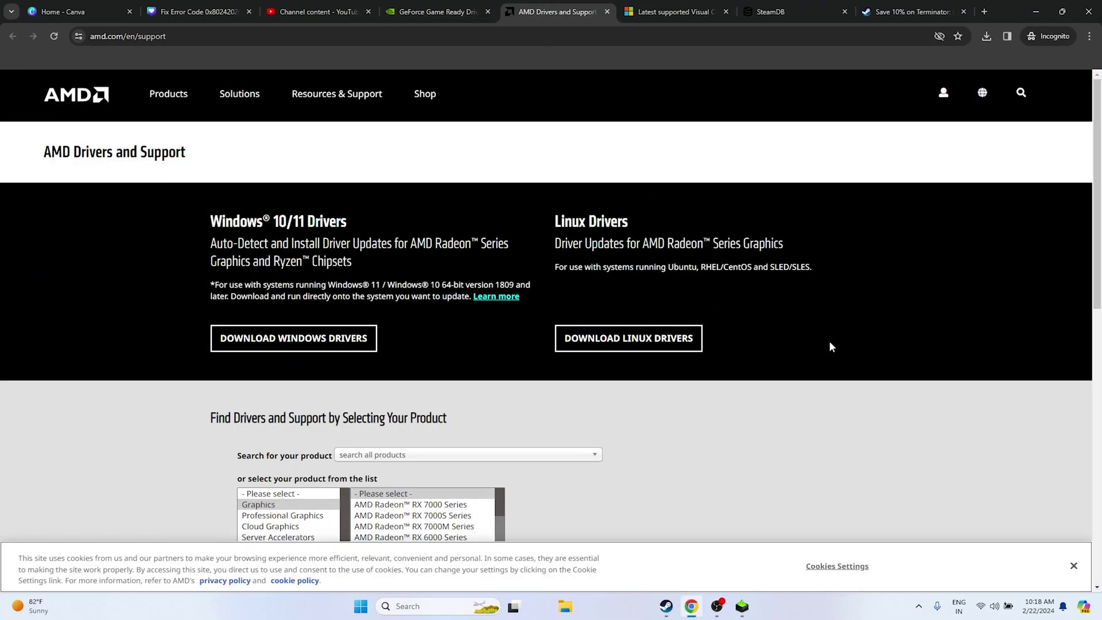
# - Select AMD Radeon RX 7000S Series and AMD Radeon RX 7600S under Graphics, and submit the driver search
pyautogui.scroll(-3, 831, 310)
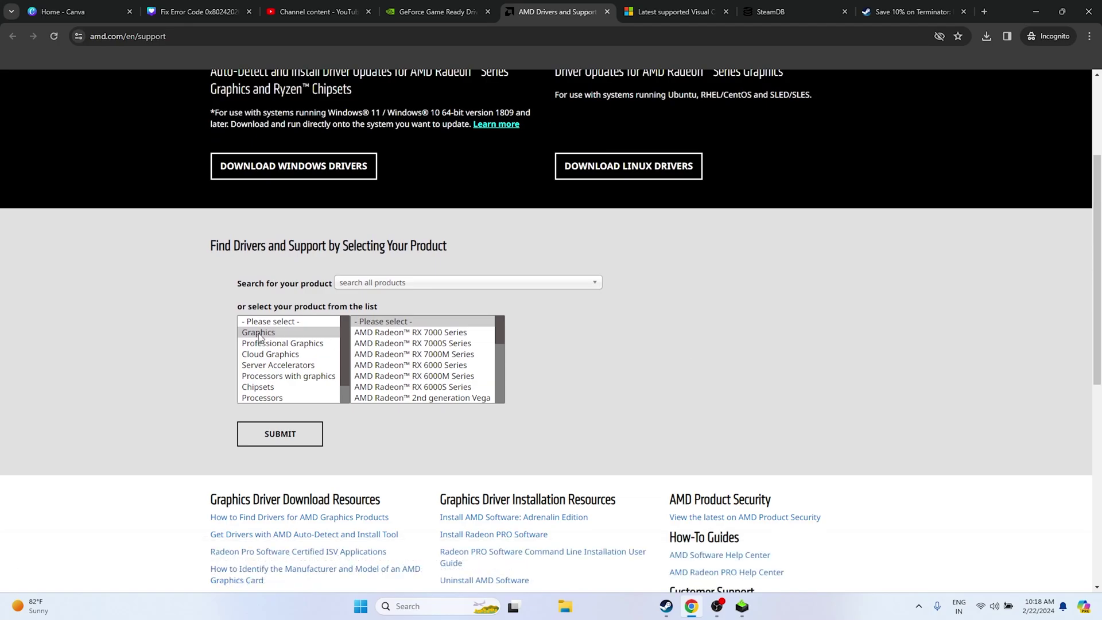
pyautogui.click(426, 345)
pyautogui.click(567, 334)
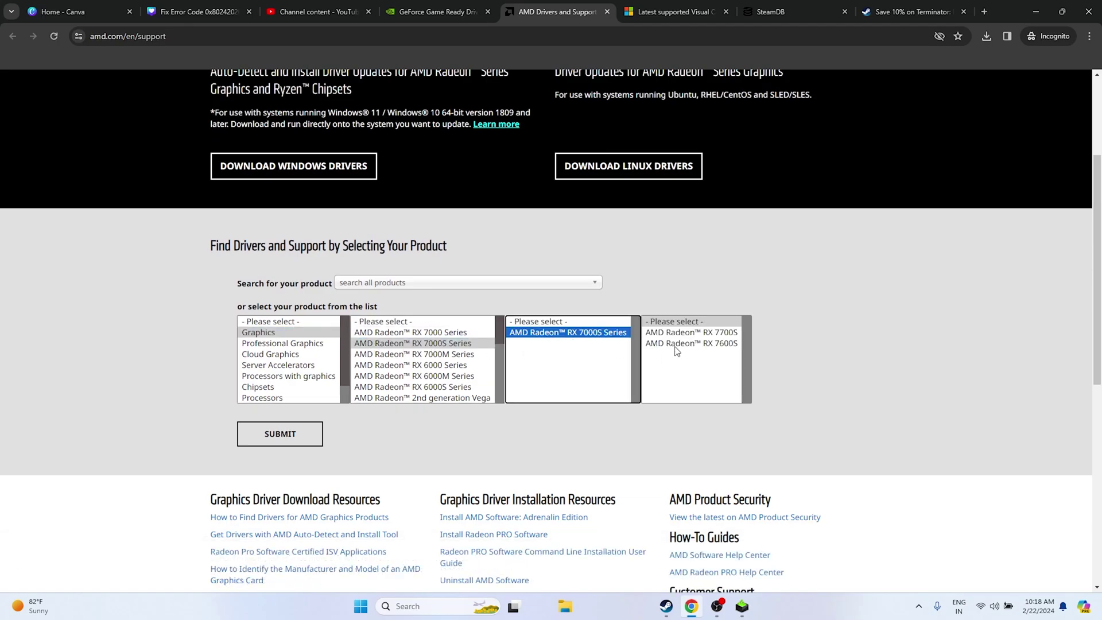
pyautogui.click(676, 346)
pyautogui.click(312, 427)
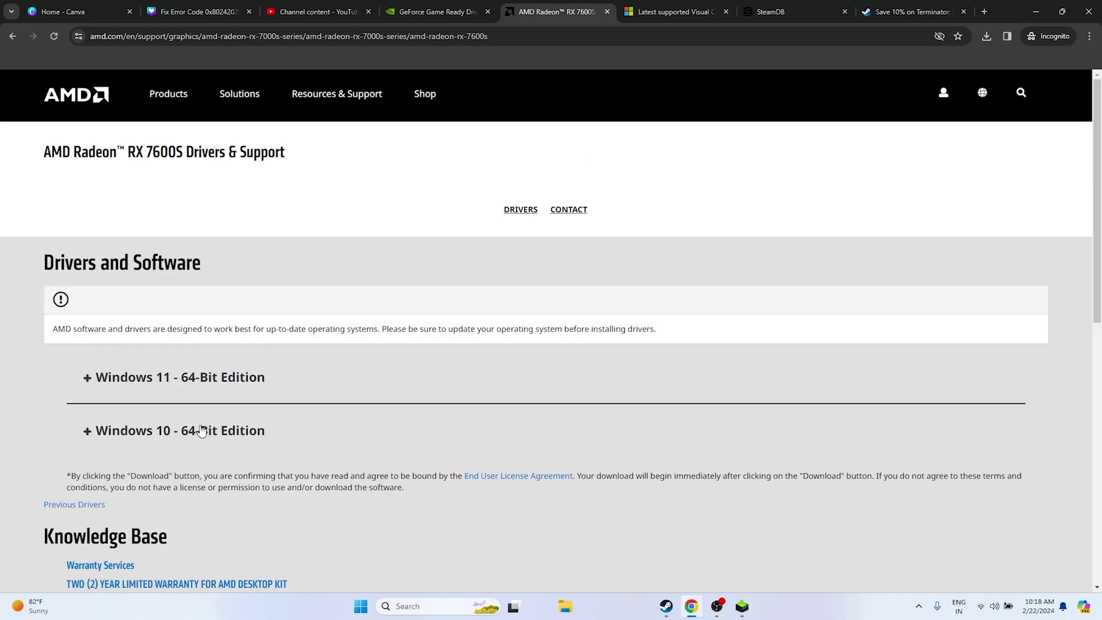
# - Expand the Windows 11 - 64-Bit Edition drivers and examine the Auto-Detect and Install file size and download option
pyautogui.click(248, 379)
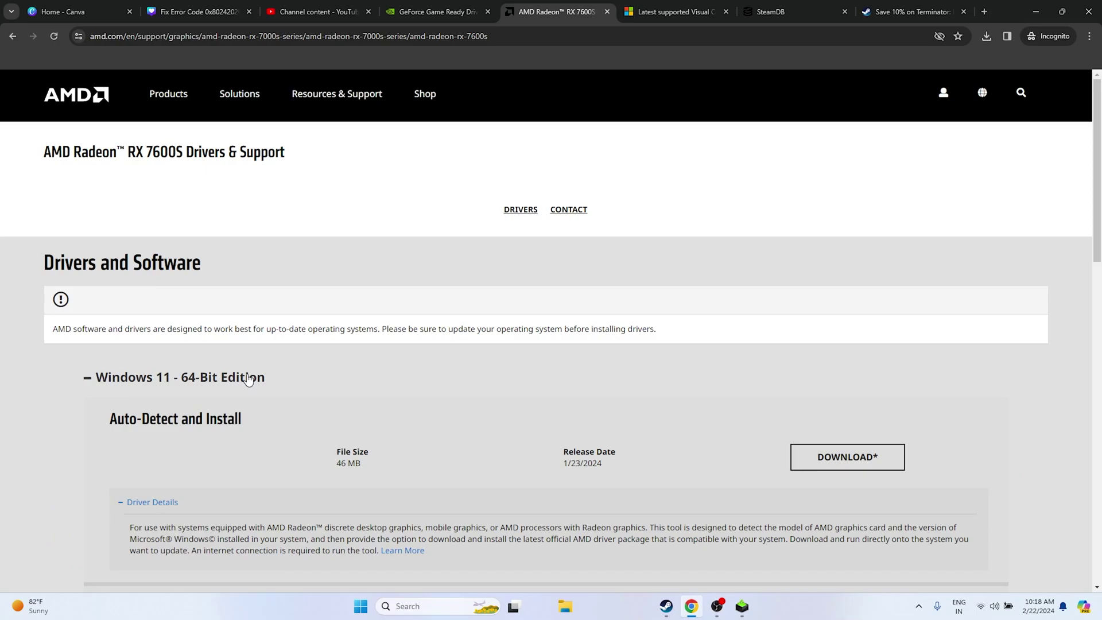
pyautogui.scroll(-1, 390, 427)
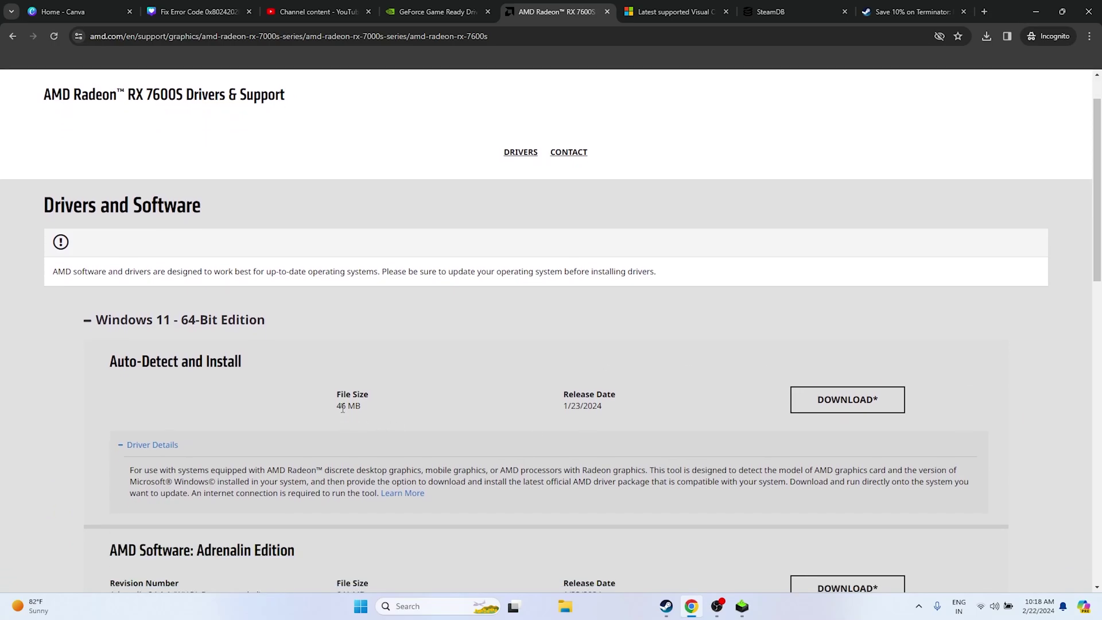
pyautogui.moveTo(343, 408); pyautogui.dragTo(356, 408)
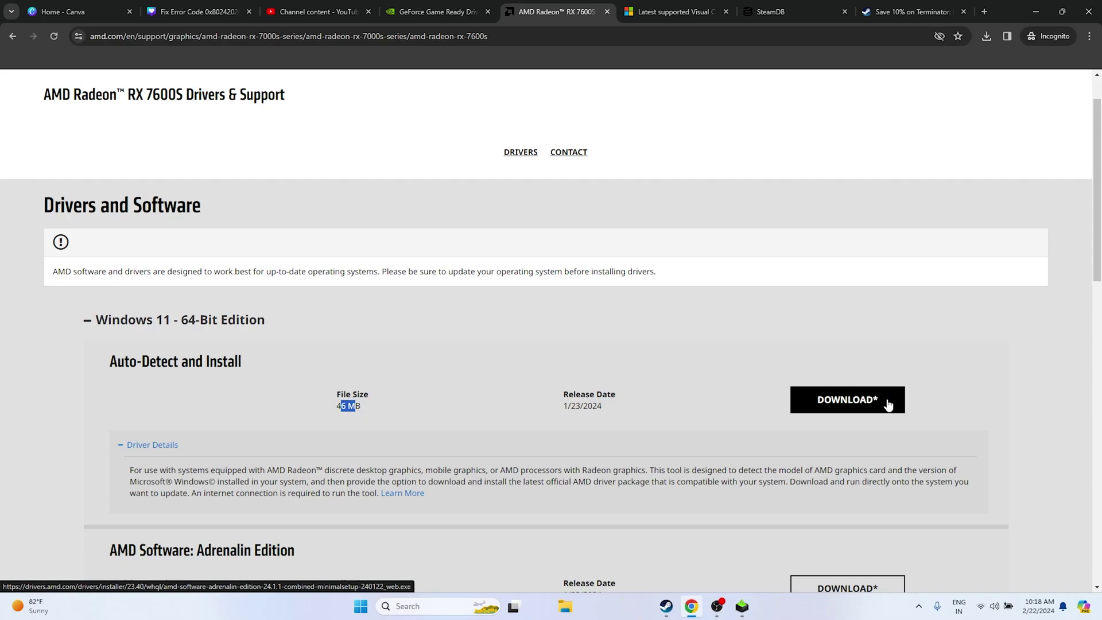
# - Switch to the Microsoft Visual C++ Redistributable page and examine the X64 and X86 entries under the latest version's download links
pyautogui.hotkey('ctrl', 'Tab')
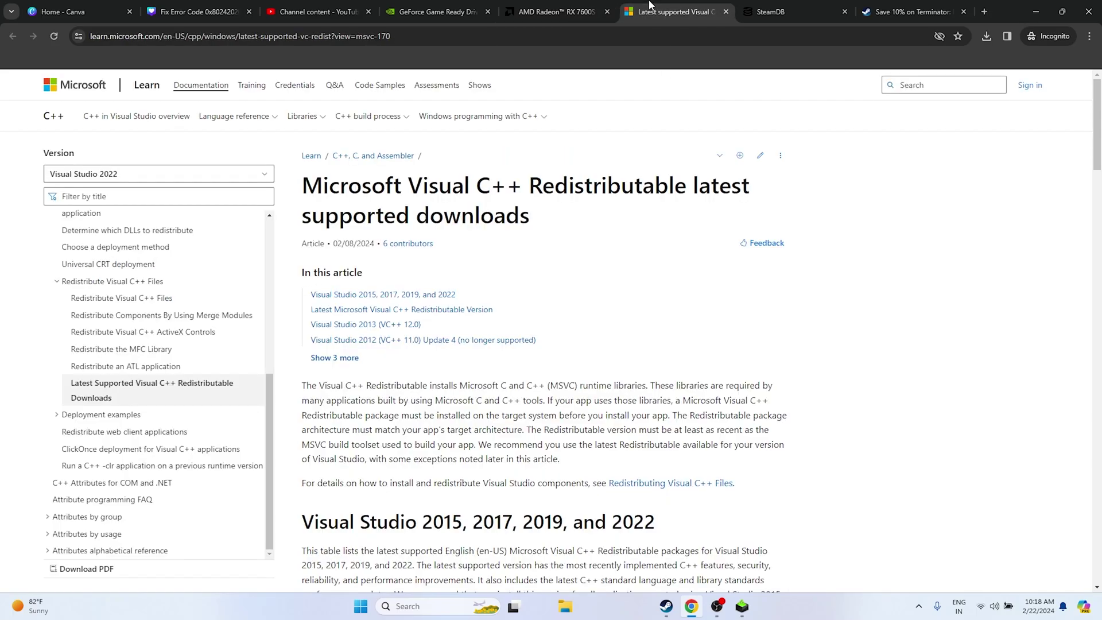
pyautogui.moveTo(542, 221); pyautogui.dragTo(300, 187)
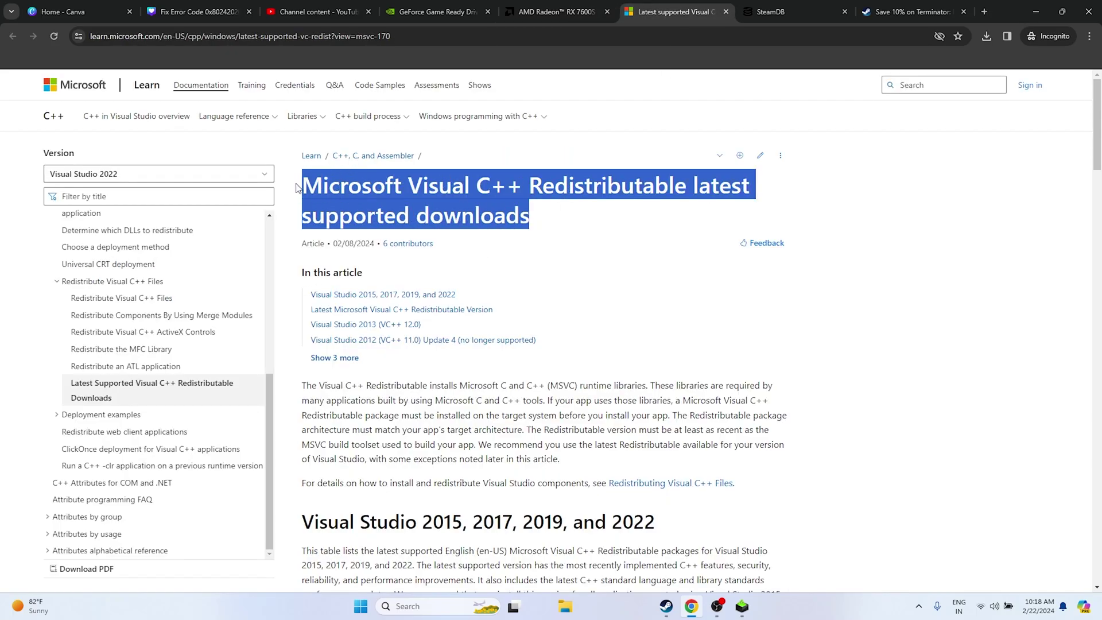
pyautogui.click(564, 229)
pyautogui.scroll(-8, 564, 228)
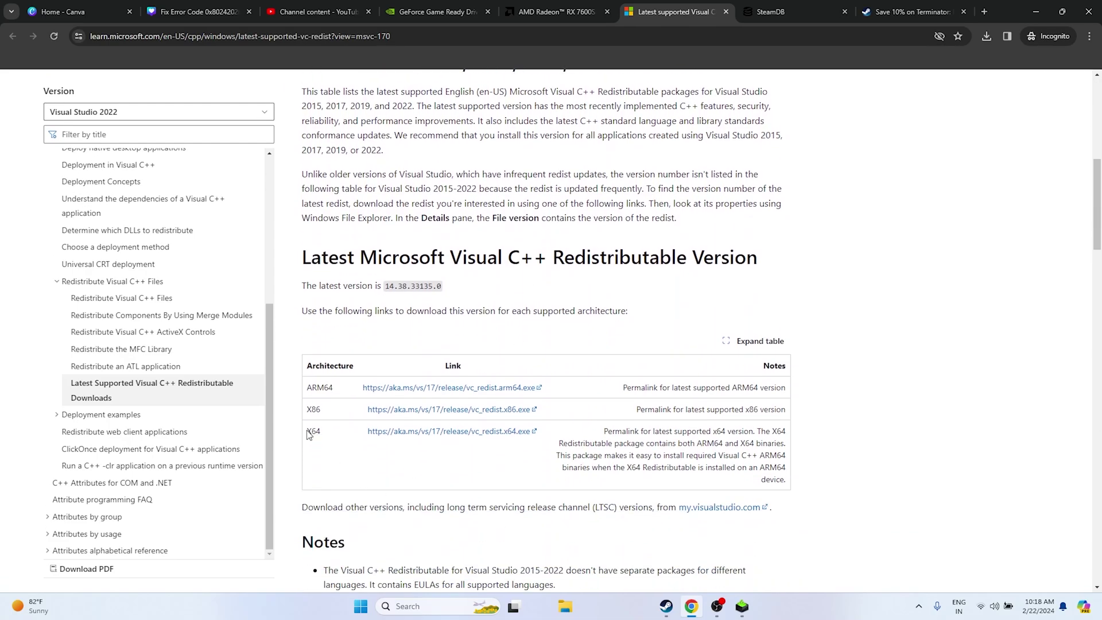
pyautogui.moveTo(313, 432); pyautogui.dragTo(322, 434)
pyautogui.click(342, 456)
pyautogui.moveTo(313, 410); pyautogui.dragTo(321, 411)
pyautogui.click(985, 417)
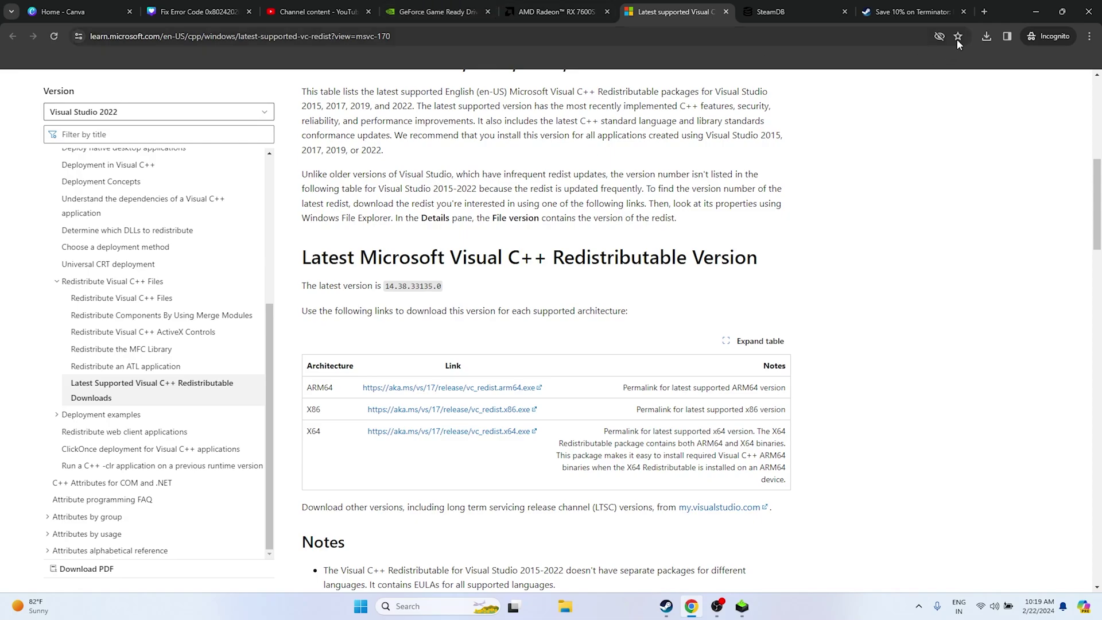
# - Minimize Chrome, switch to Steam, verify the integrity of Nightingale's installed game files, and close the game's properties
pyautogui.click(1036, 12)
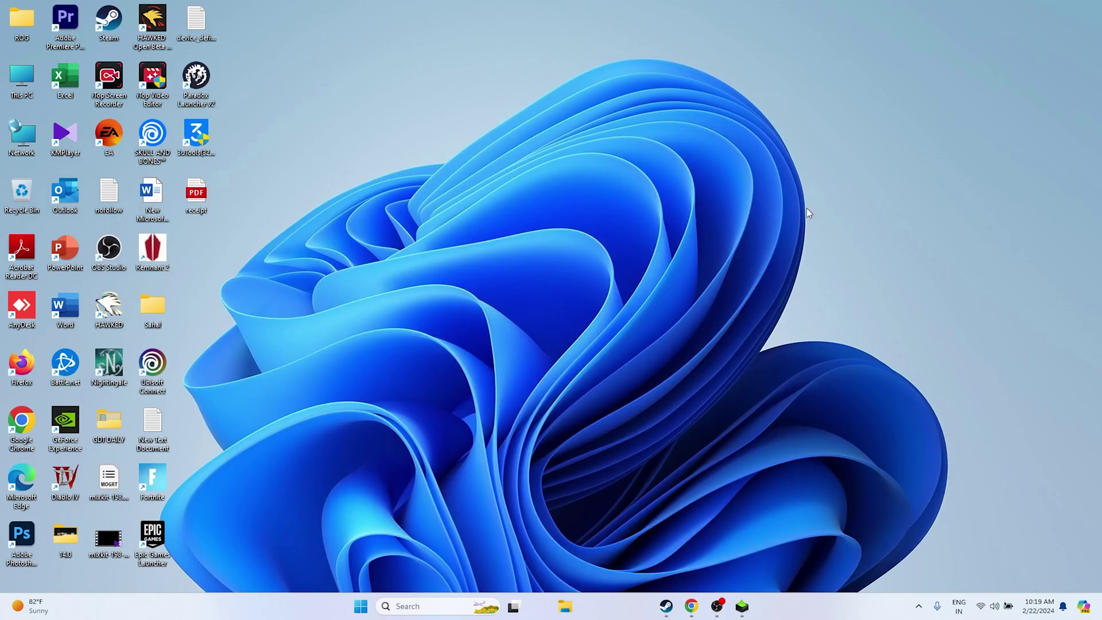
pyautogui.click(666, 607)
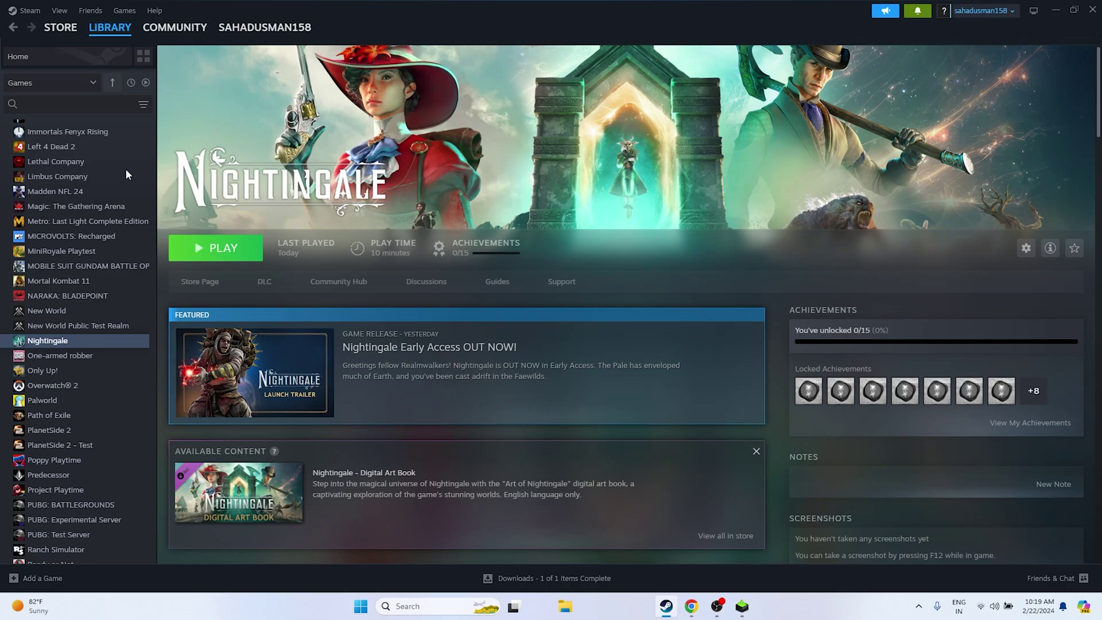
pyautogui.rightClick(70, 342)
pyautogui.moveTo(93, 414)
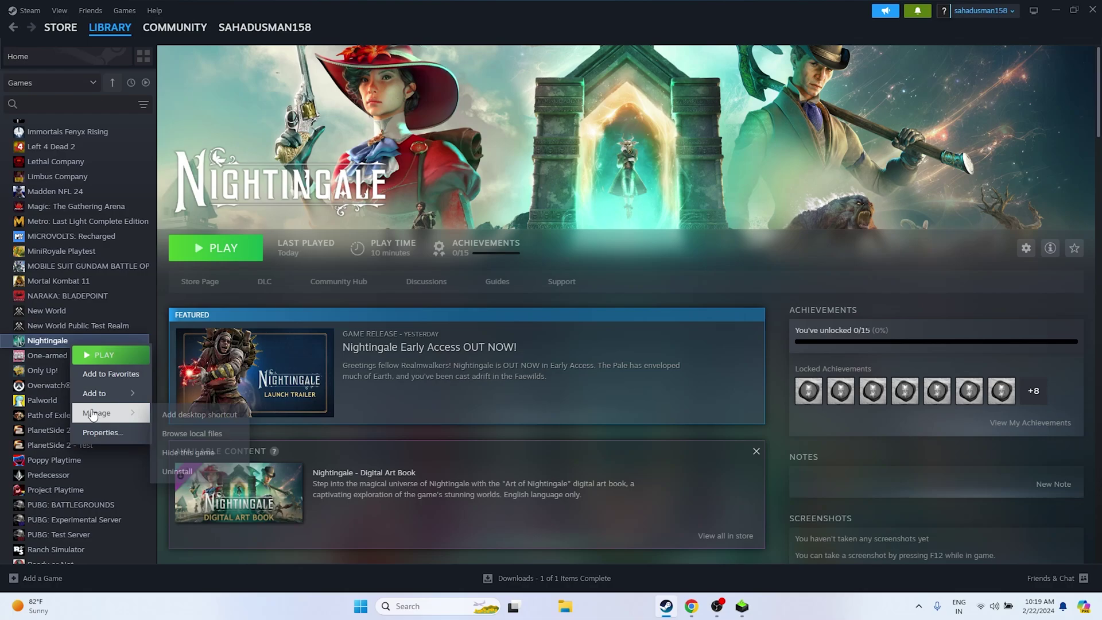
pyautogui.click(103, 432)
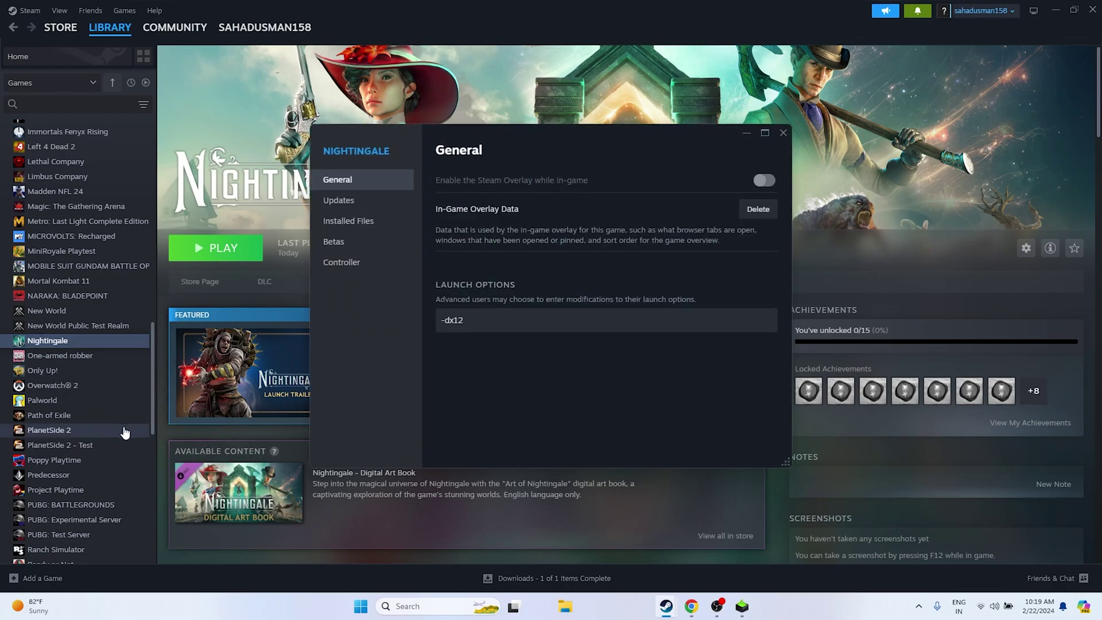
pyautogui.click(386, 230)
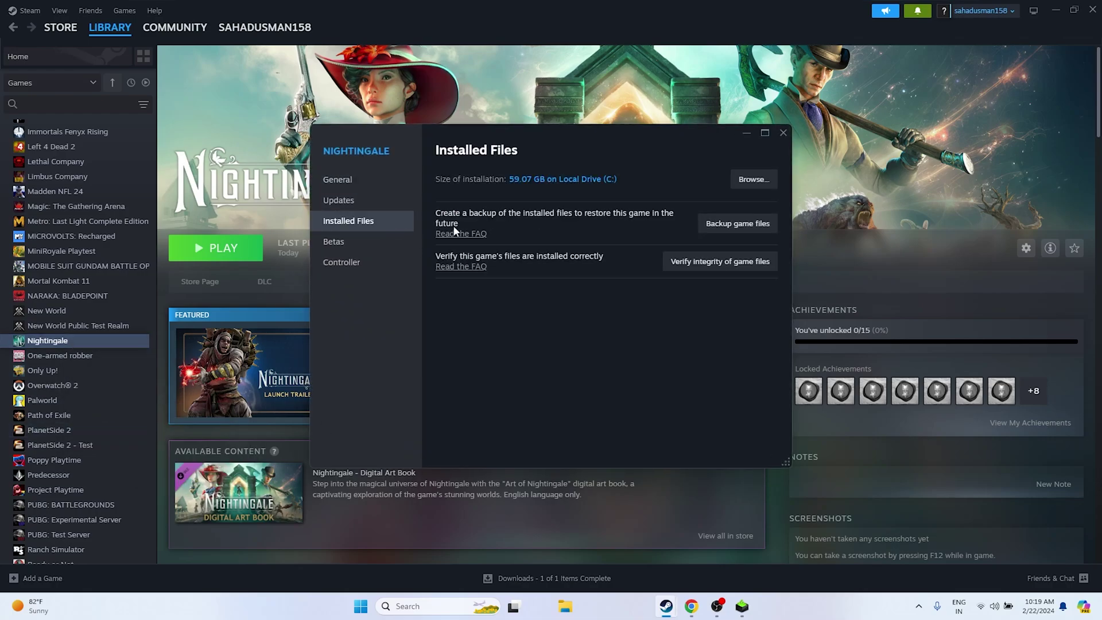
pyautogui.click(719, 263)
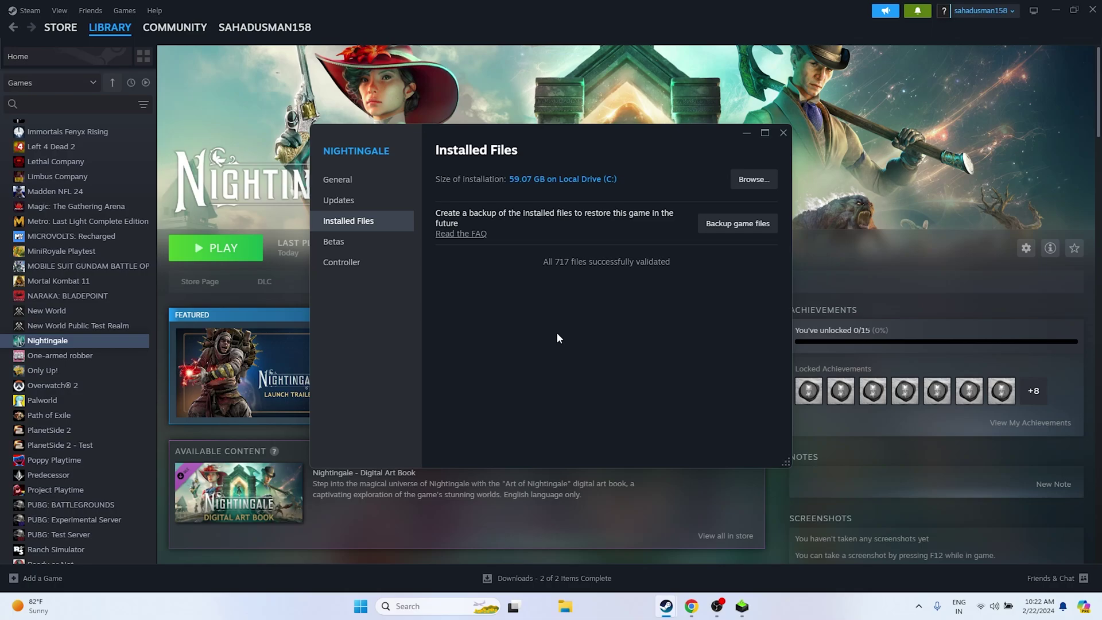
pyautogui.click(782, 133)
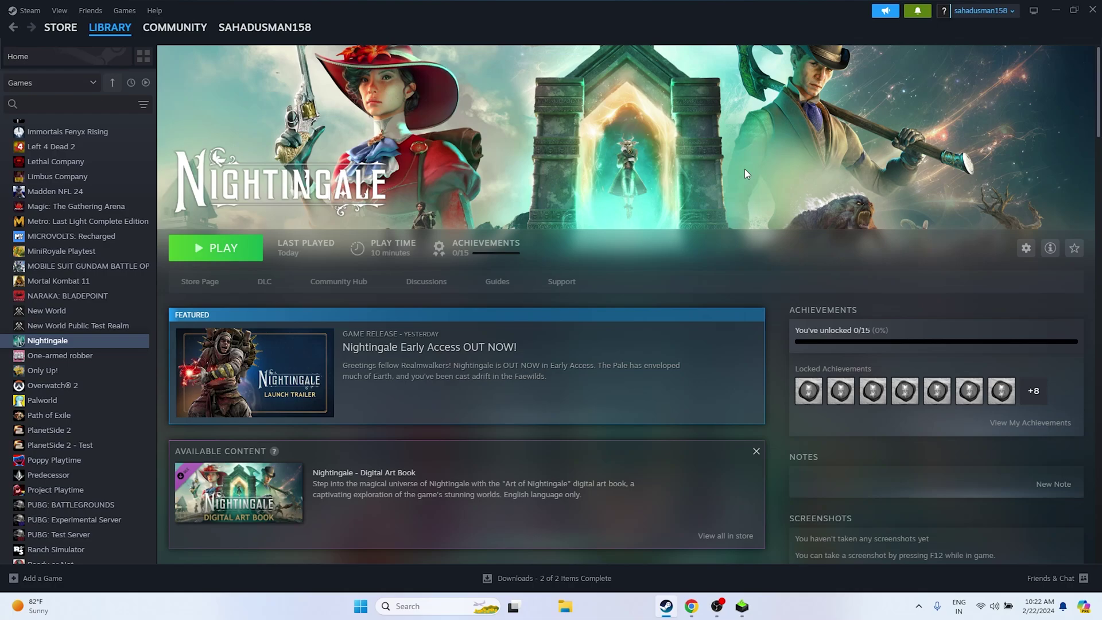
# - Look up the Uninstall option among Nightingale's management commands in the Steam library, and leave without choosing it
pyautogui.rightClick(46, 343)
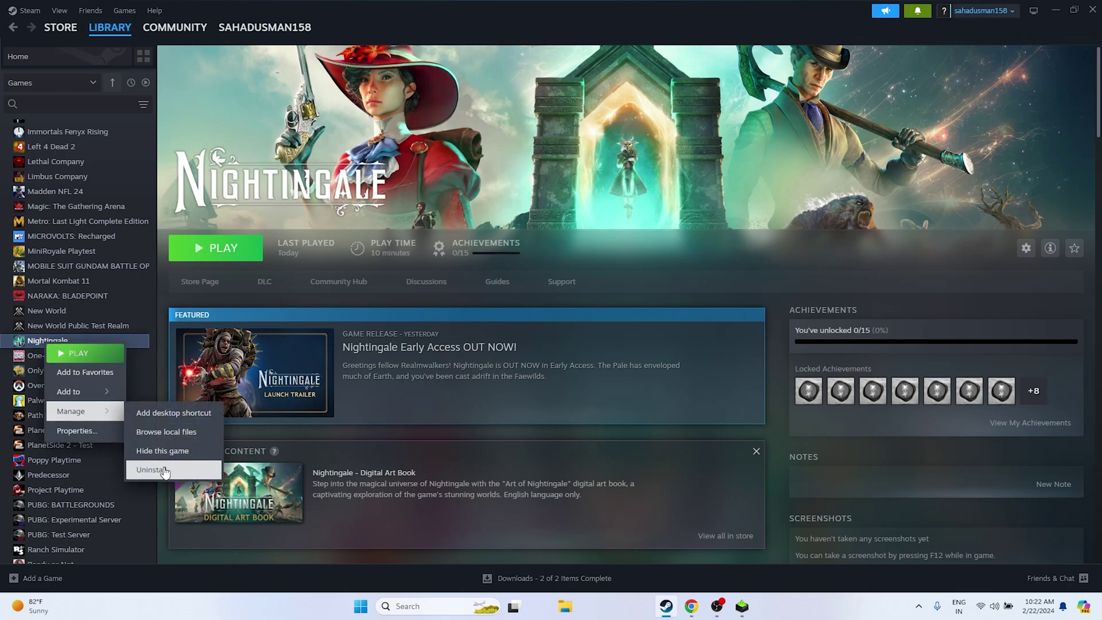
pyautogui.click(432, 151)
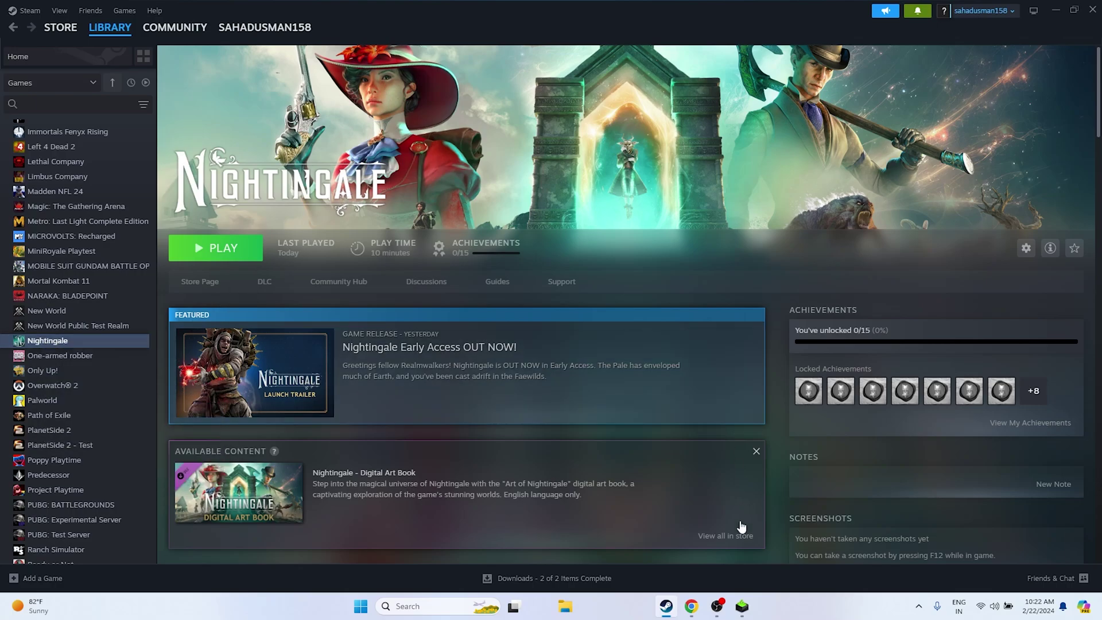
# - Switch to File Explorer, check the available drives in This PC, and close the window
pyautogui.click(573, 611)
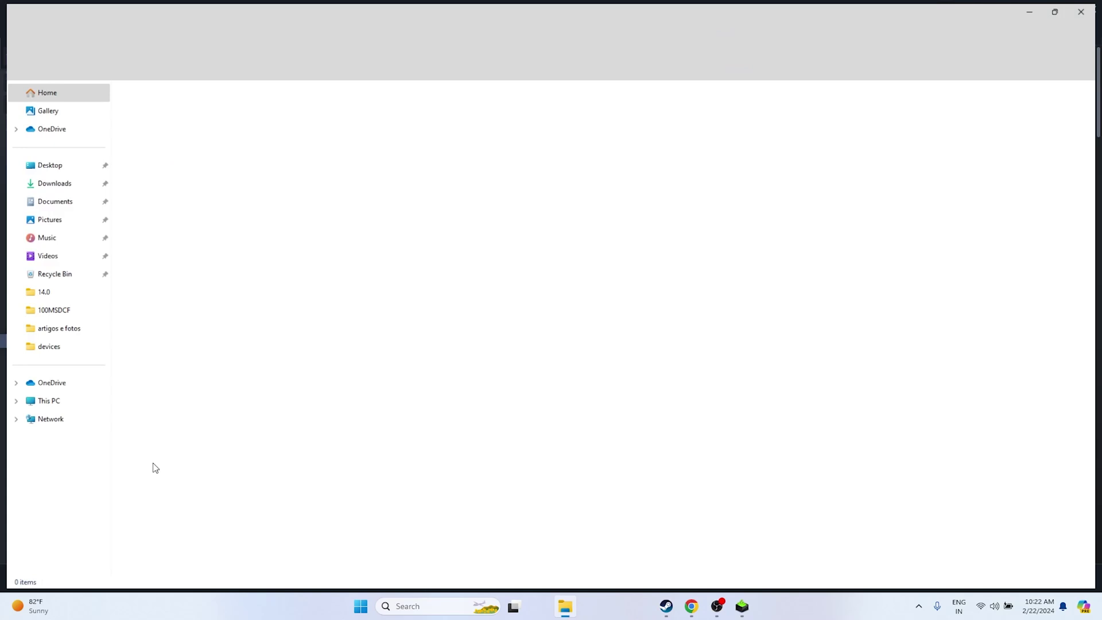
pyautogui.click(58, 409)
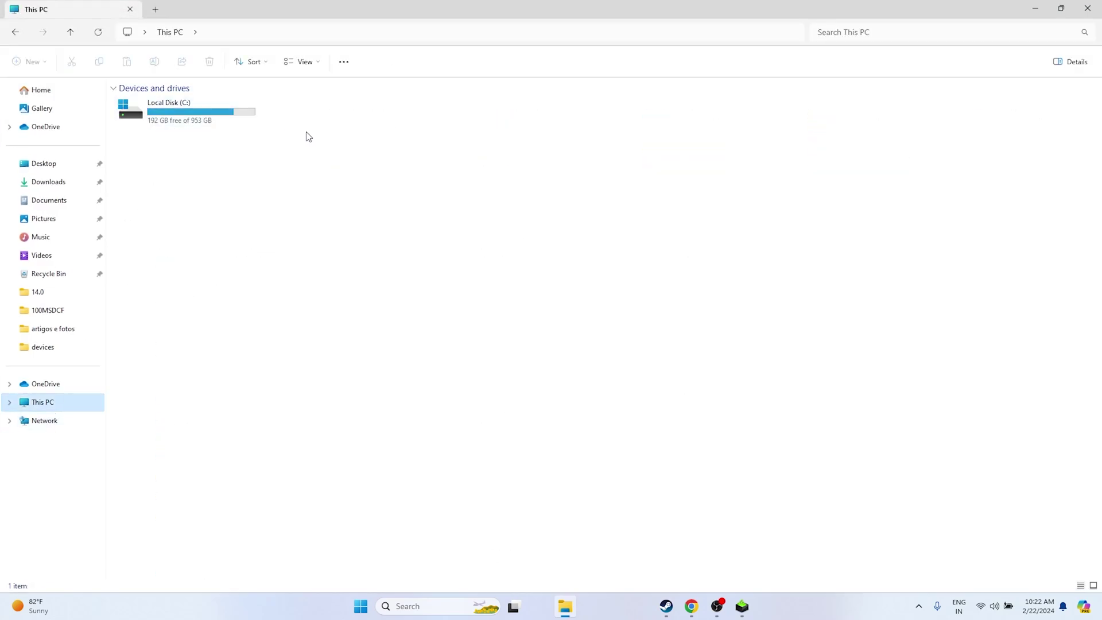
pyautogui.click(1088, 8)
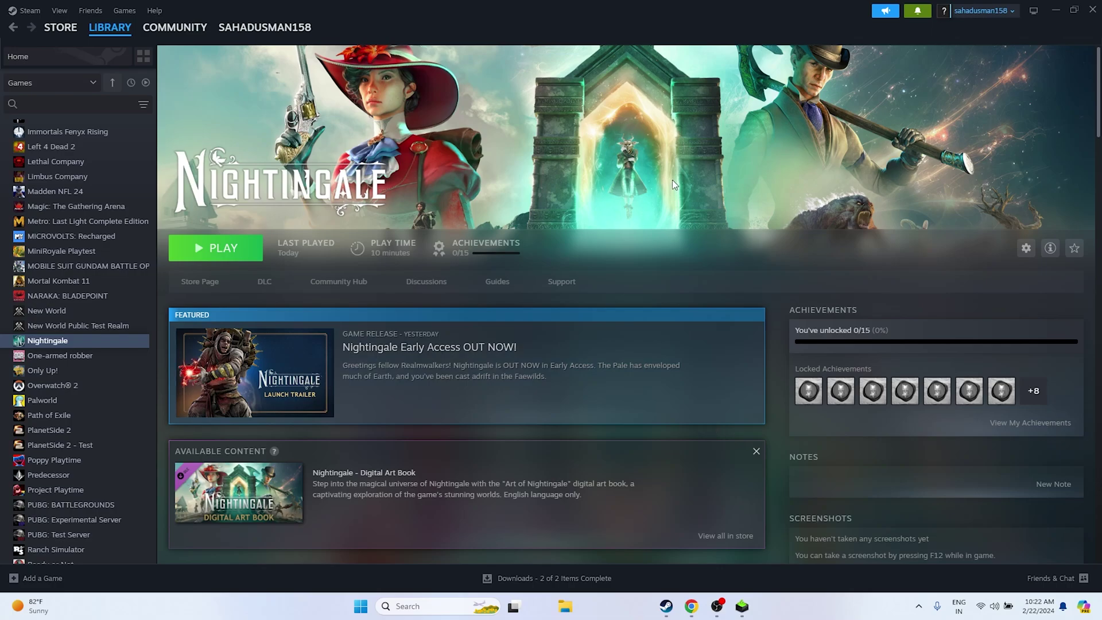